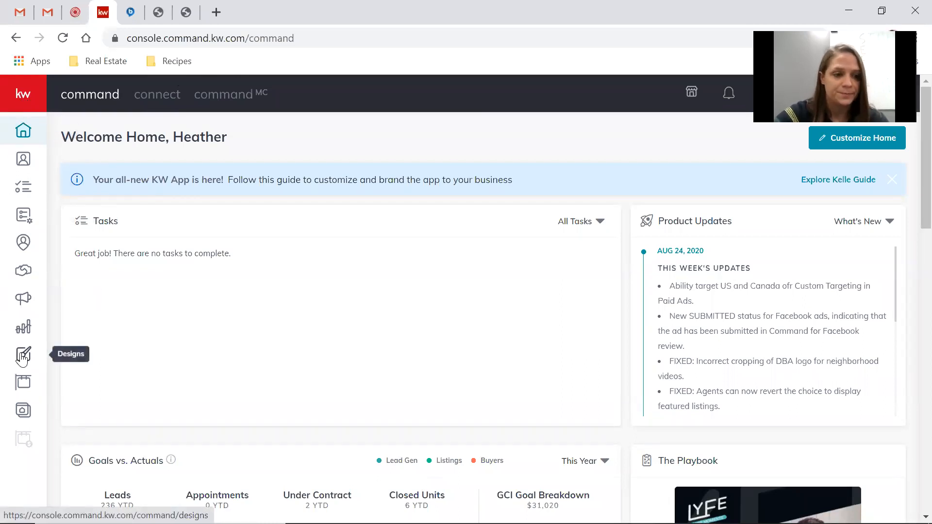
Open My Design Templates, try the Social and Print filters, and search for 'listing'.
click(22, 357)
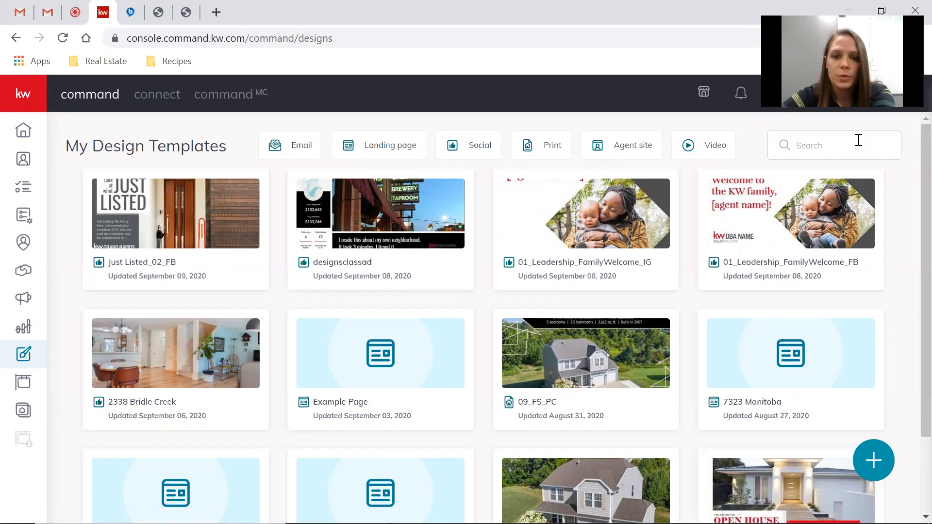
scroll(518, 268, down, 2)
scroll(518, 268, up, 2)
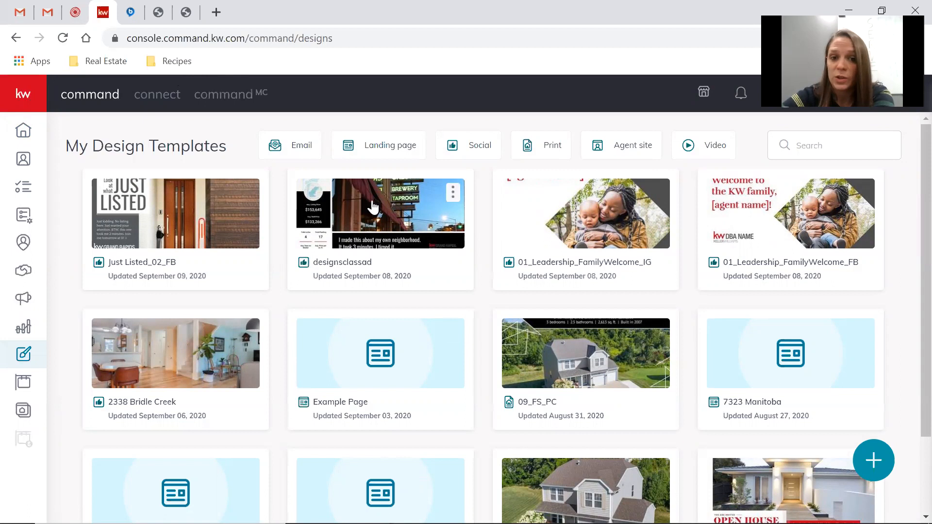
click(480, 150)
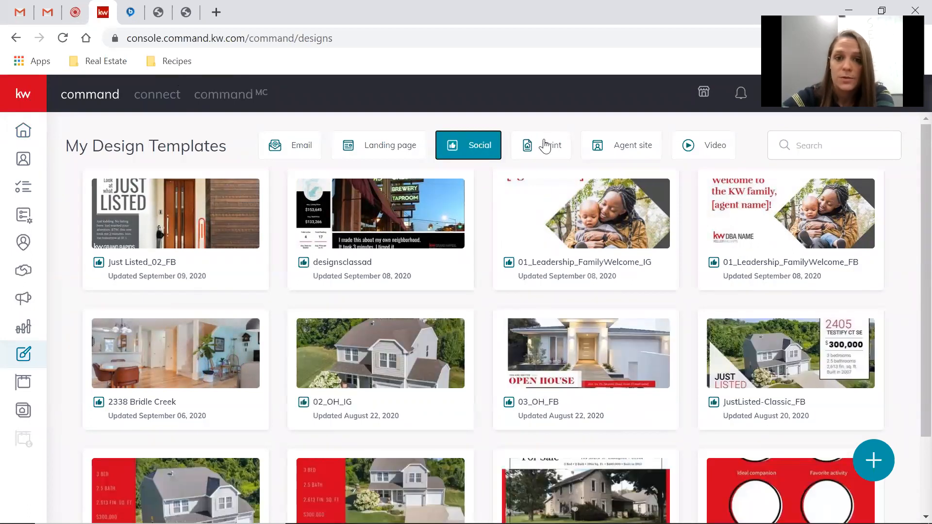
click(536, 155)
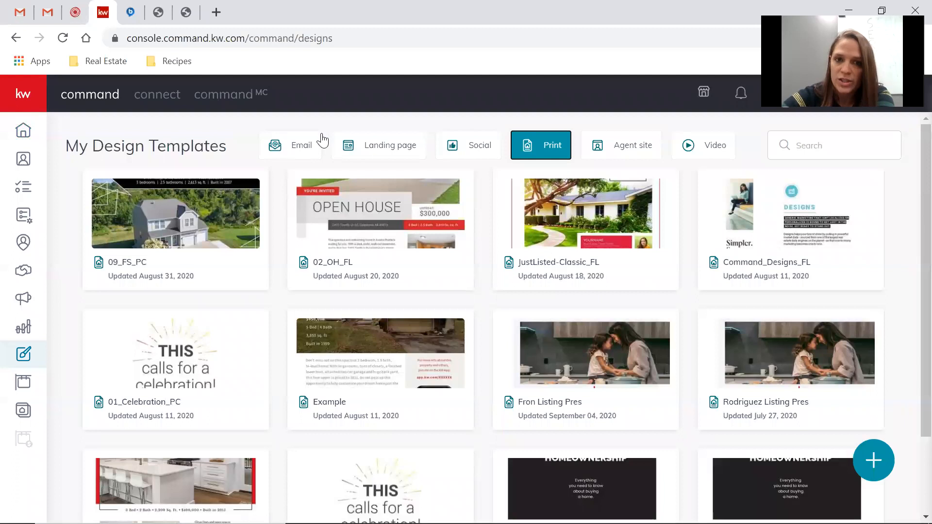
click(839, 148)
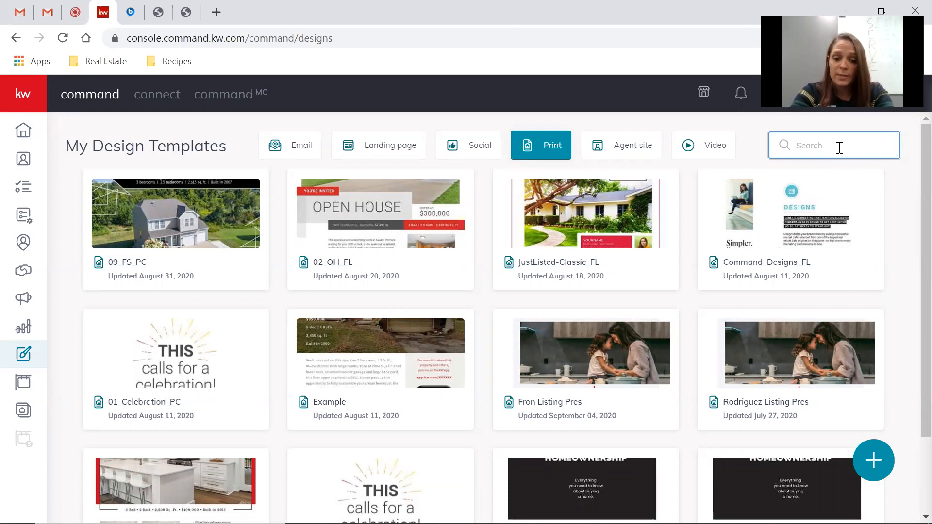
text(listing)
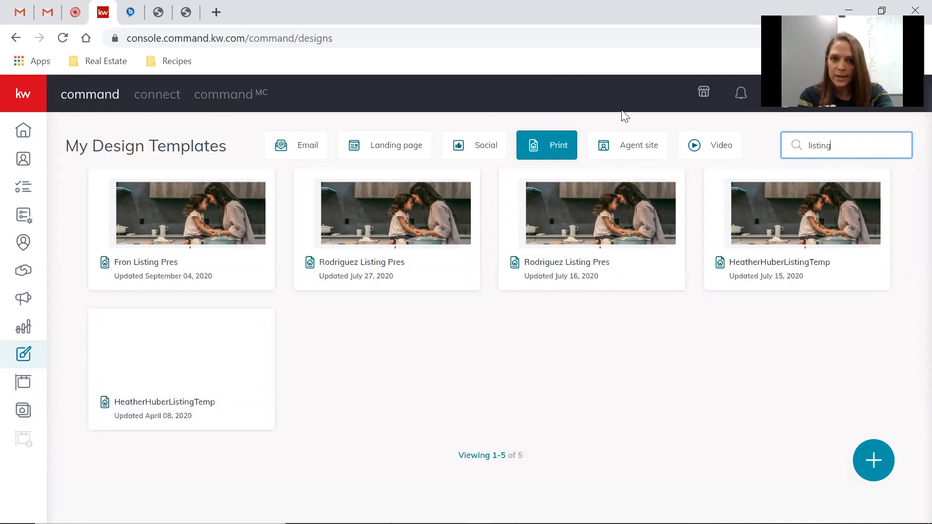
Start a new Social design set to import photos and text from a listing.
click(869, 464)
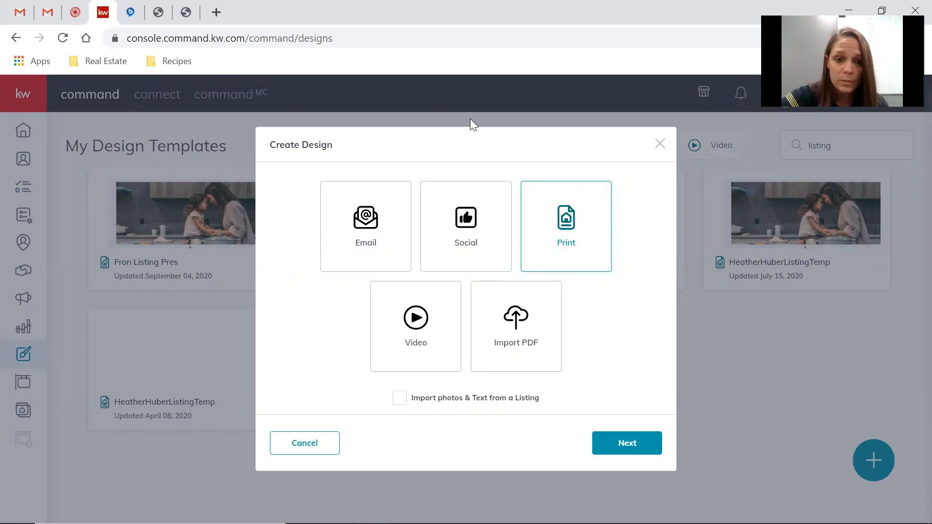
click(458, 226)
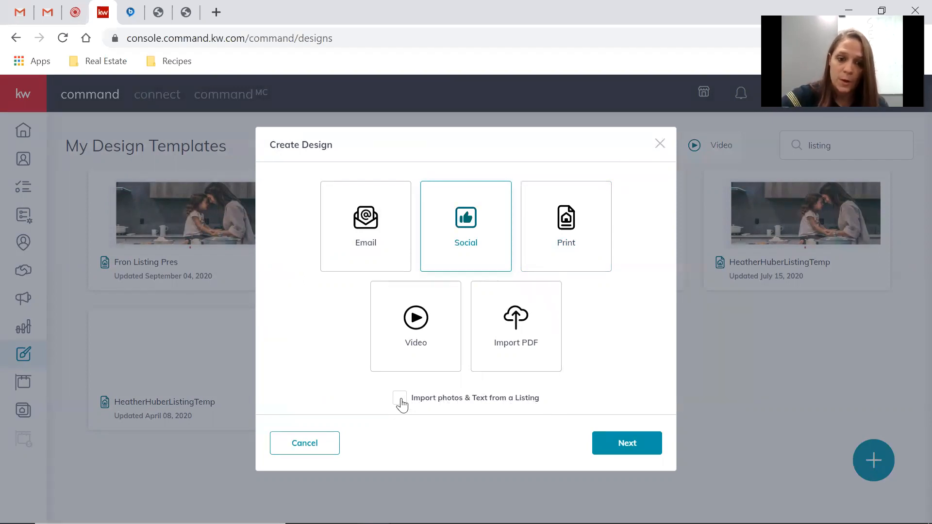
click(629, 443)
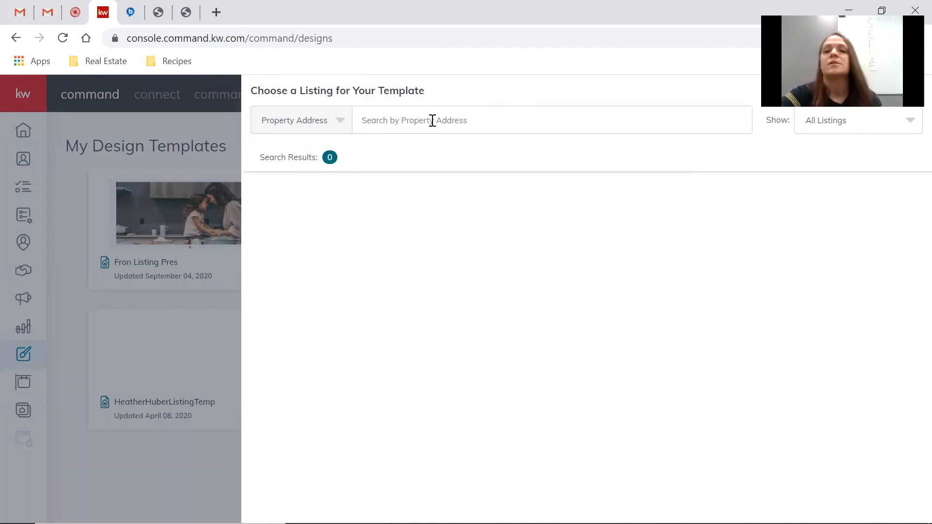
Show Only My Listings, search for a property address, then close the listing chooser.
click(884, 127)
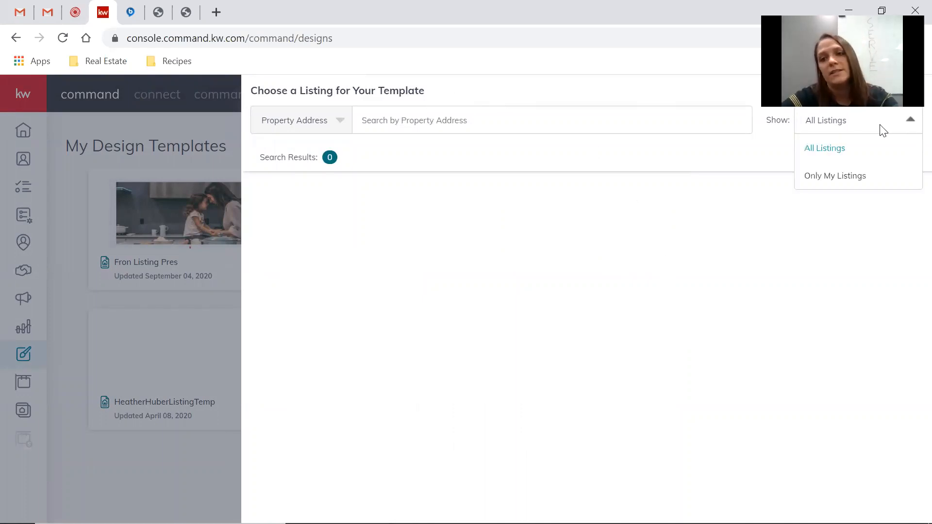
click(841, 178)
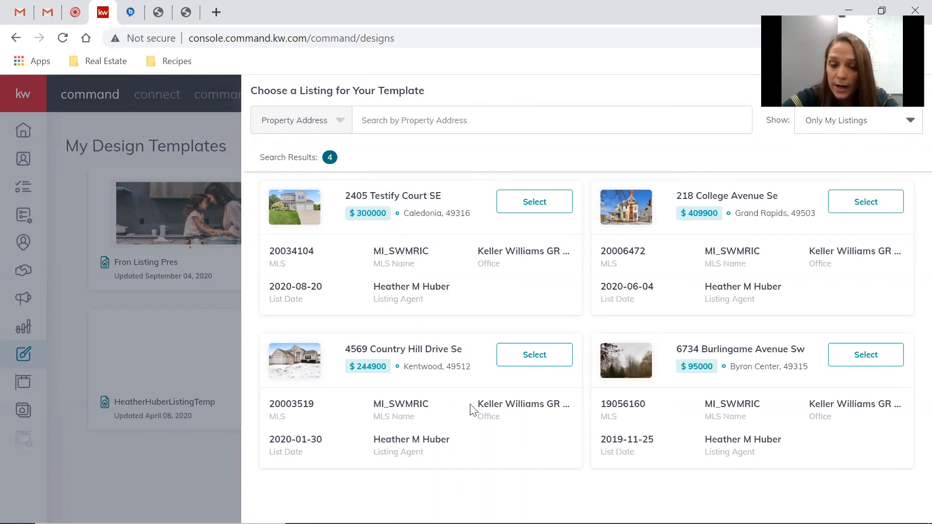
click(444, 121)
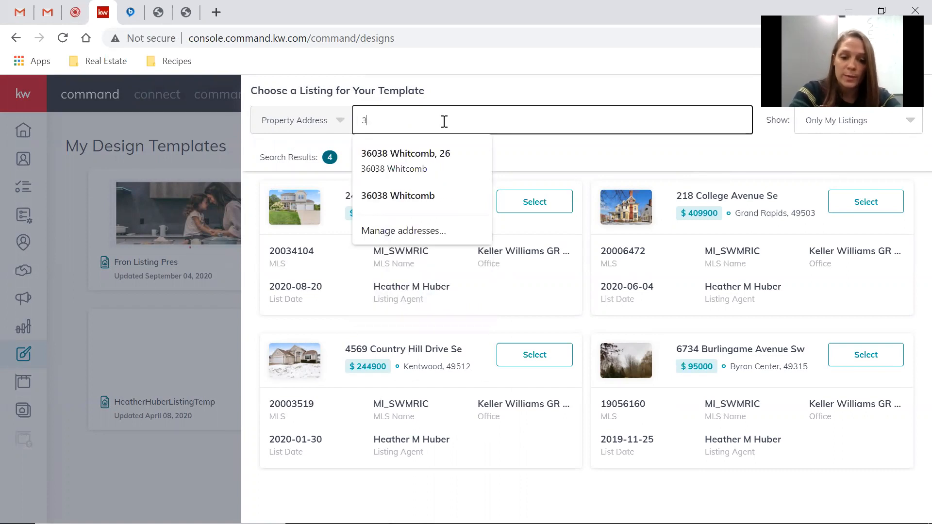
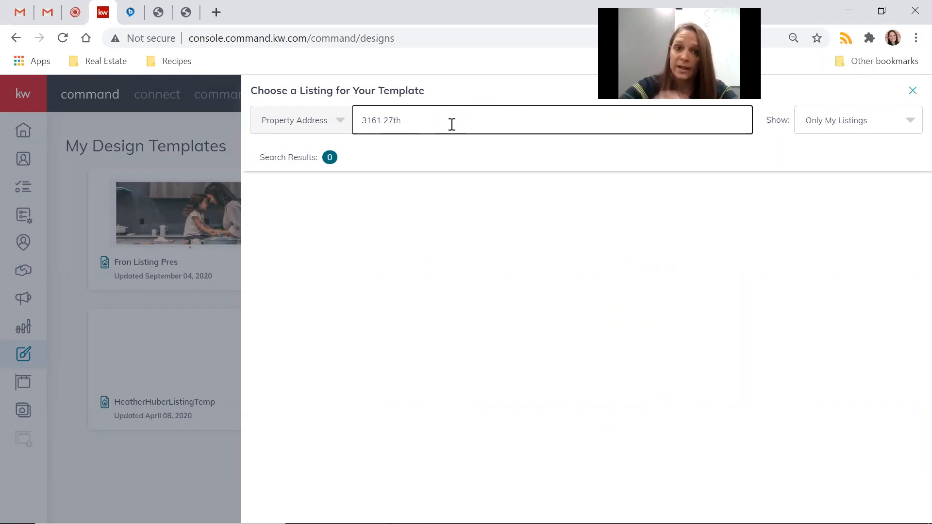
click(913, 91)
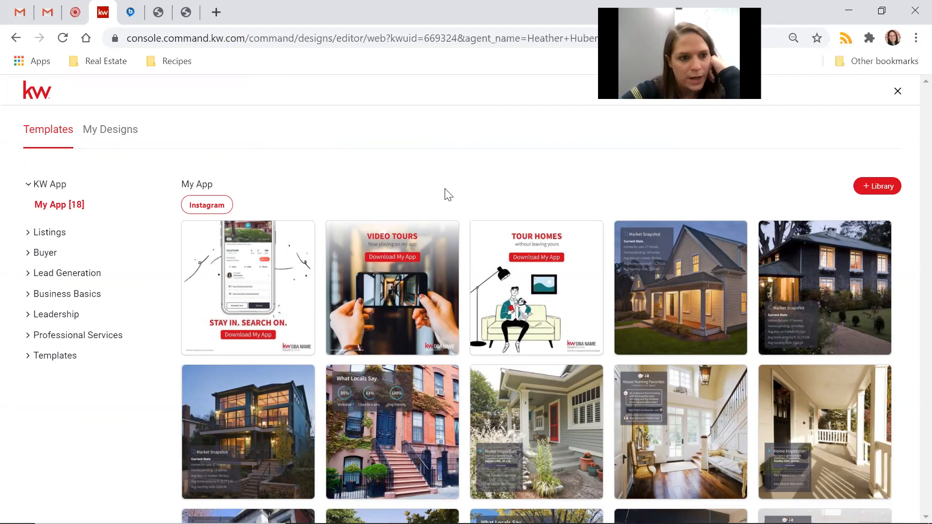
Expand Listings and Lead Generation, viewing the Home Value and My Website templates.
click(27, 236)
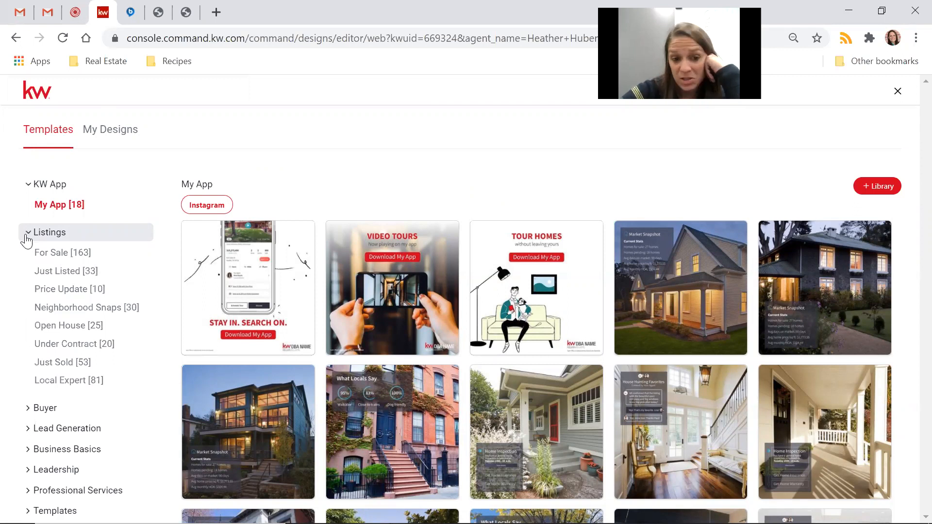
click(27, 432)
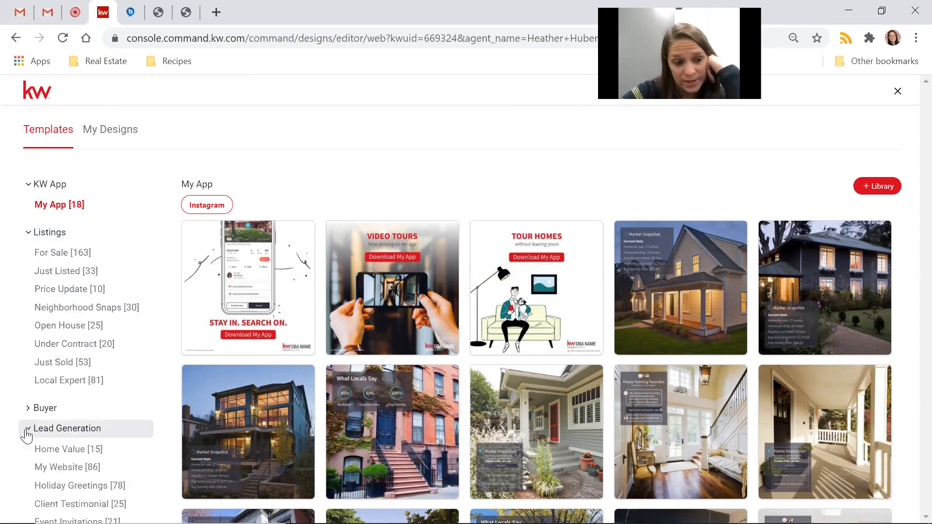
click(79, 450)
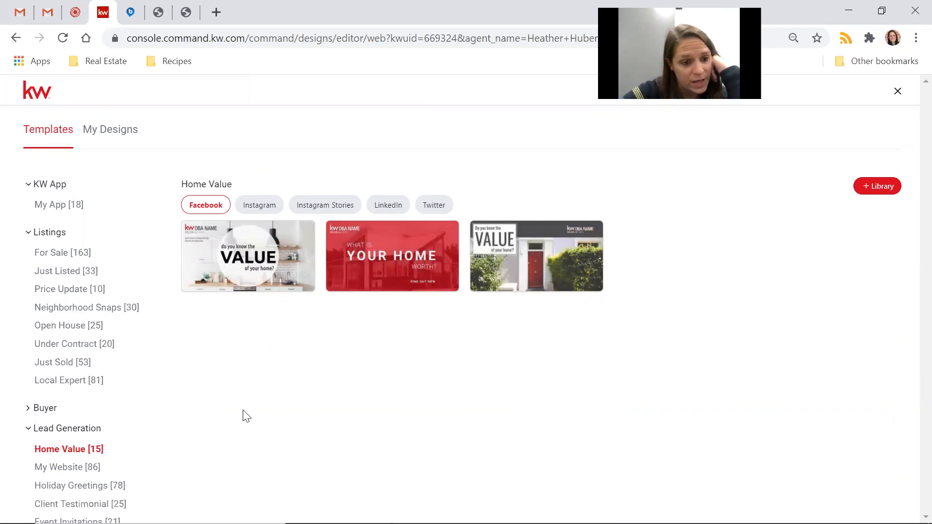
click(66, 472)
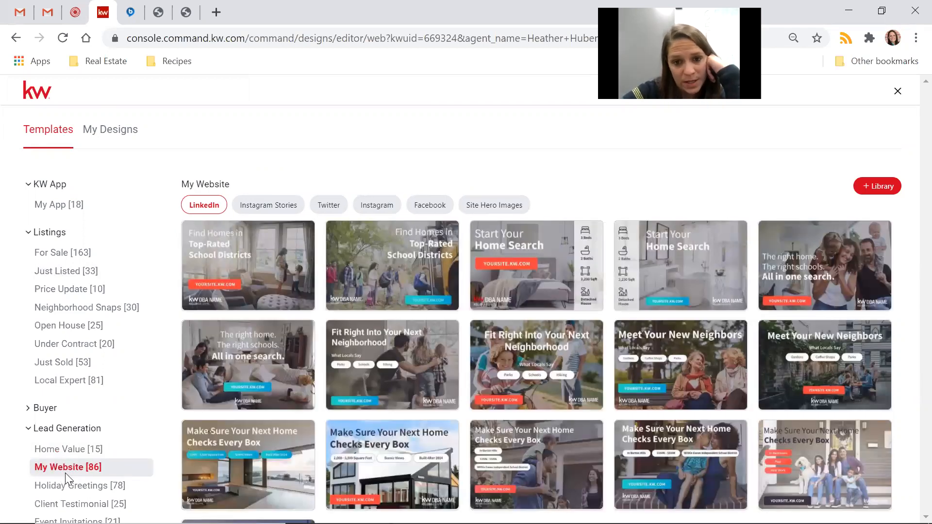
click(28, 431)
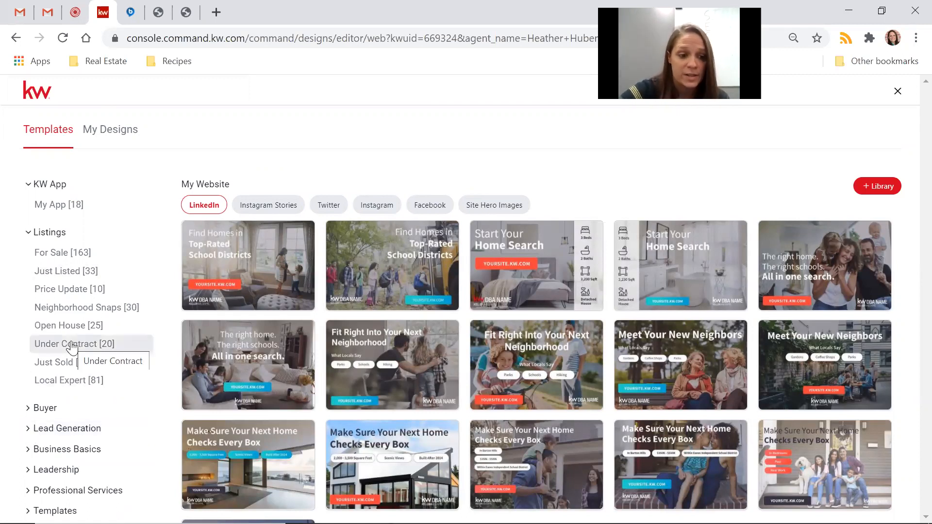
Browse Leadership's Franchise Awards and Agent Recognition templates, then collapse Leadership.
click(30, 470)
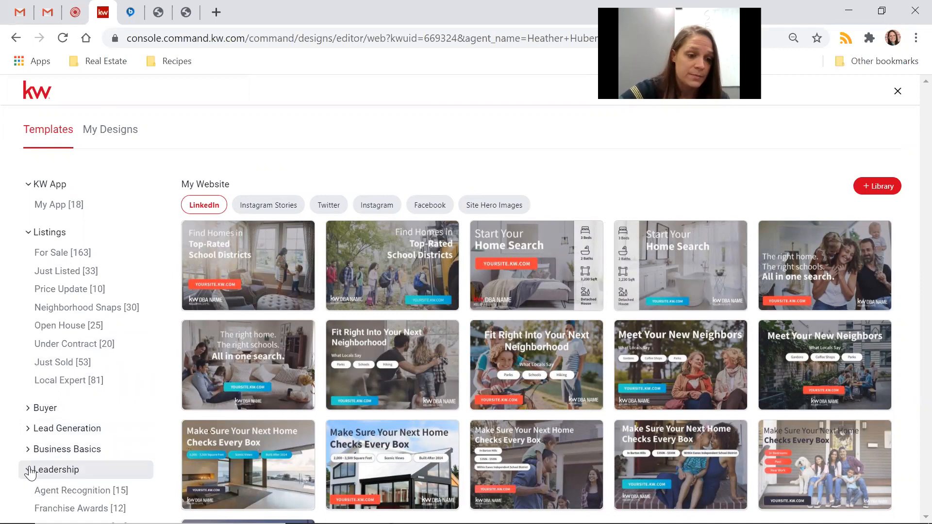
scroll(30, 472, down, 3)
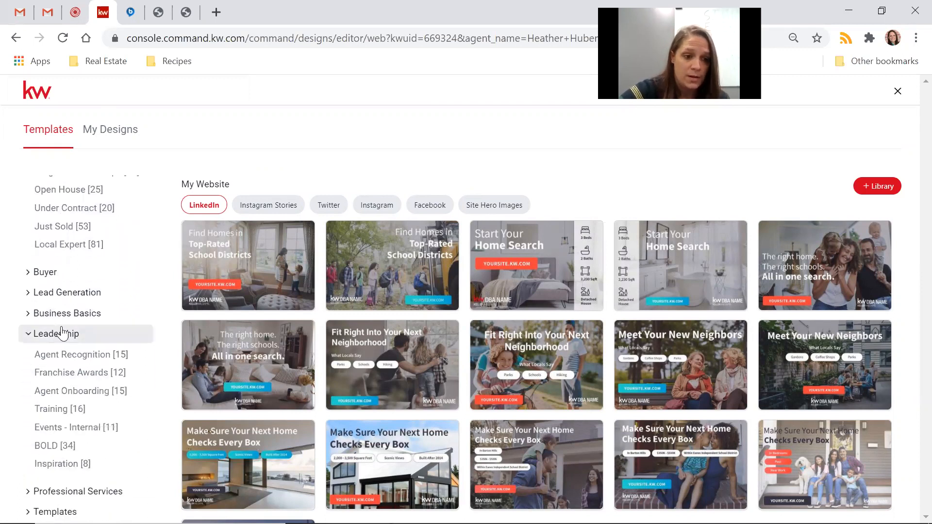
click(90, 375)
click(99, 360)
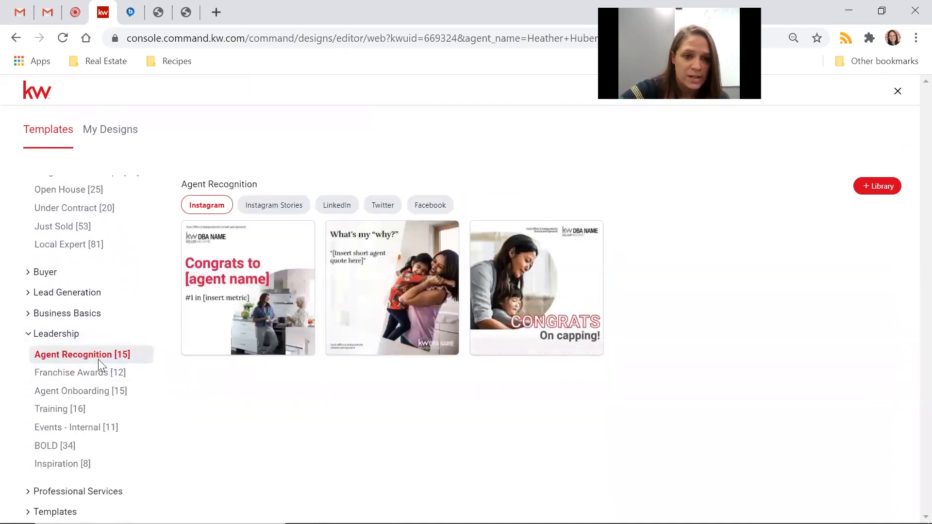
click(28, 340)
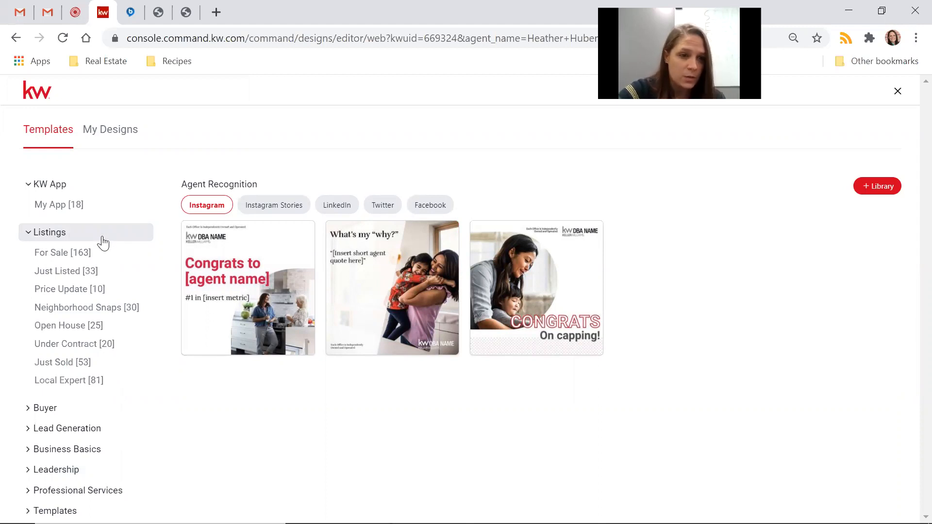
Show Just Listed templates, compare Facebook and Instagram formats, ending on Instagram.
click(83, 275)
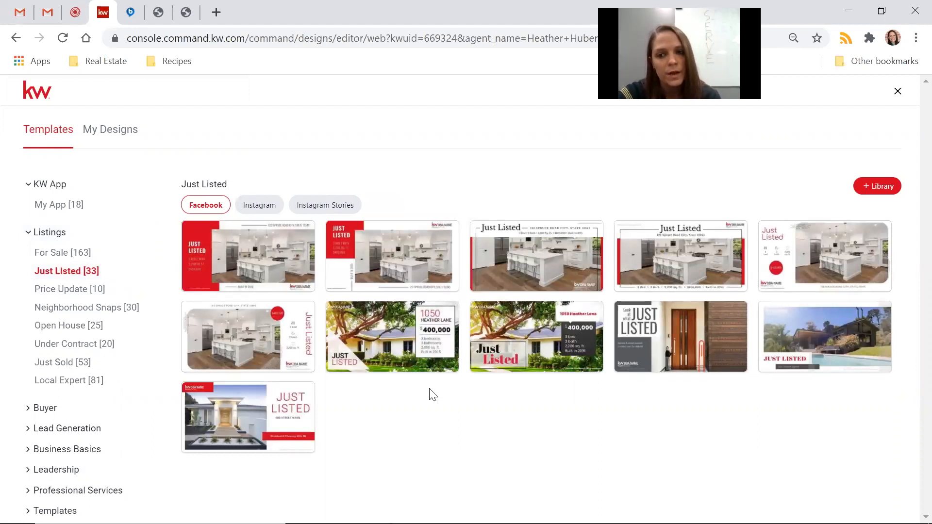
click(255, 206)
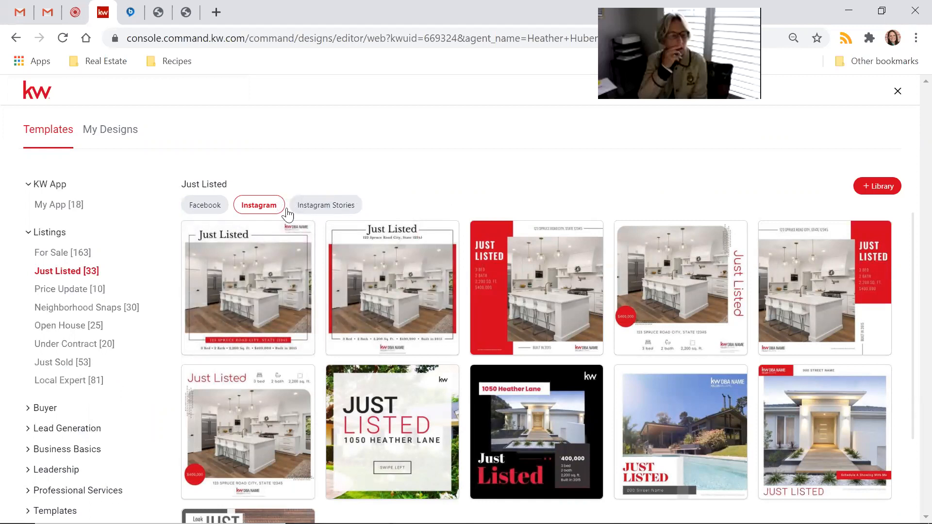
click(205, 206)
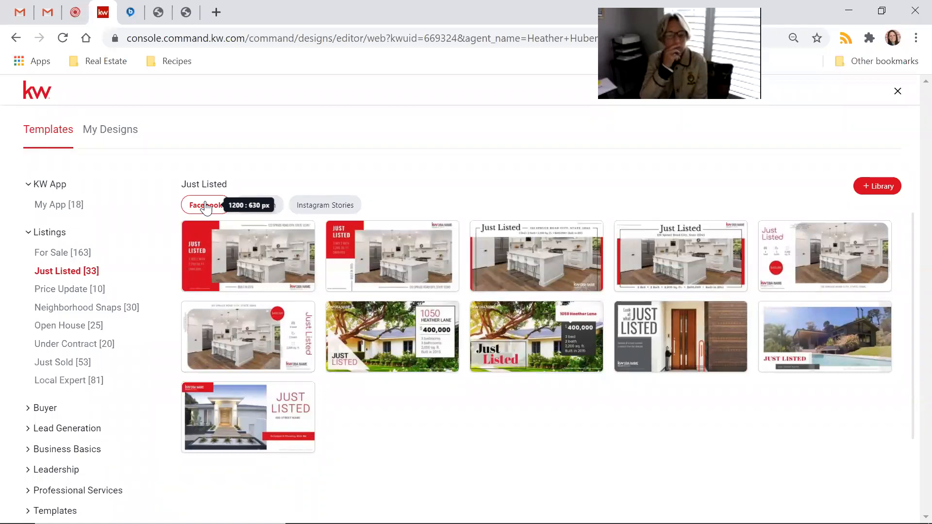
click(269, 208)
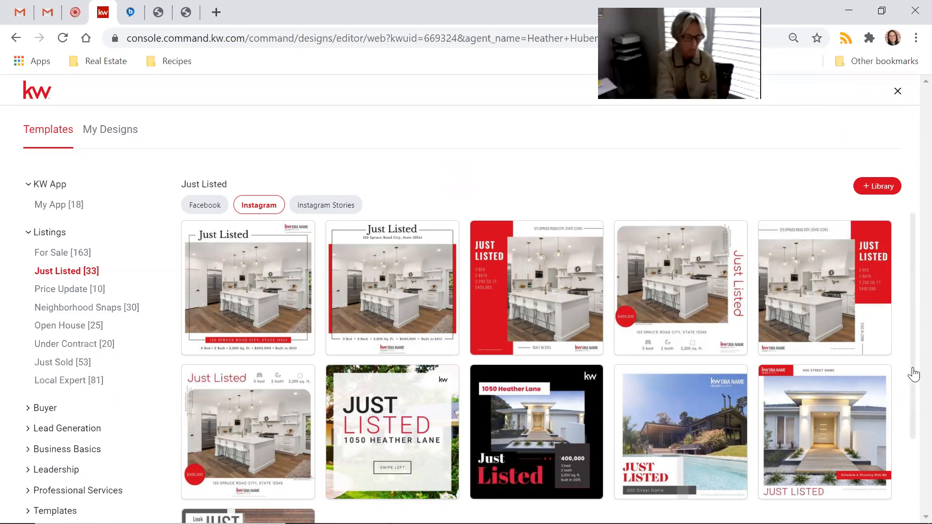
scroll(913, 393, down, 3)
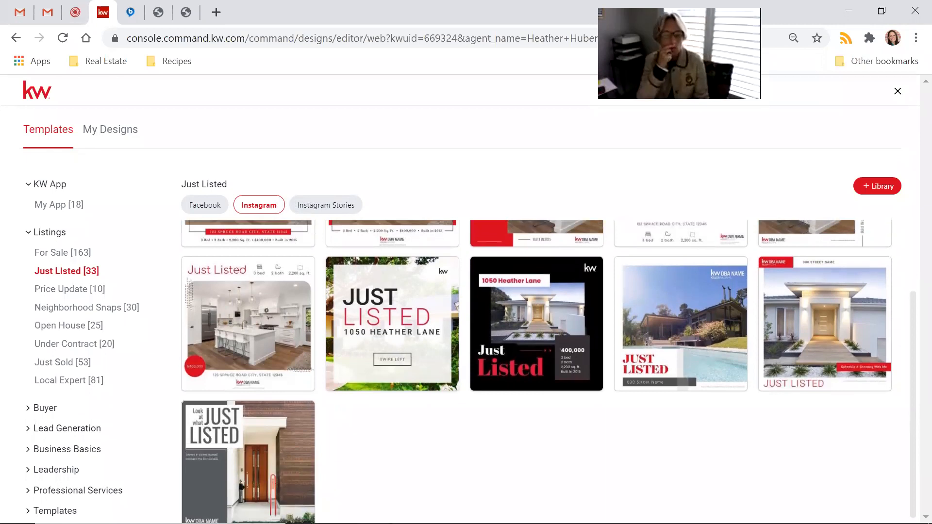
scroll(910, 462, up, 2)
drag(909, 457, 909, 435)
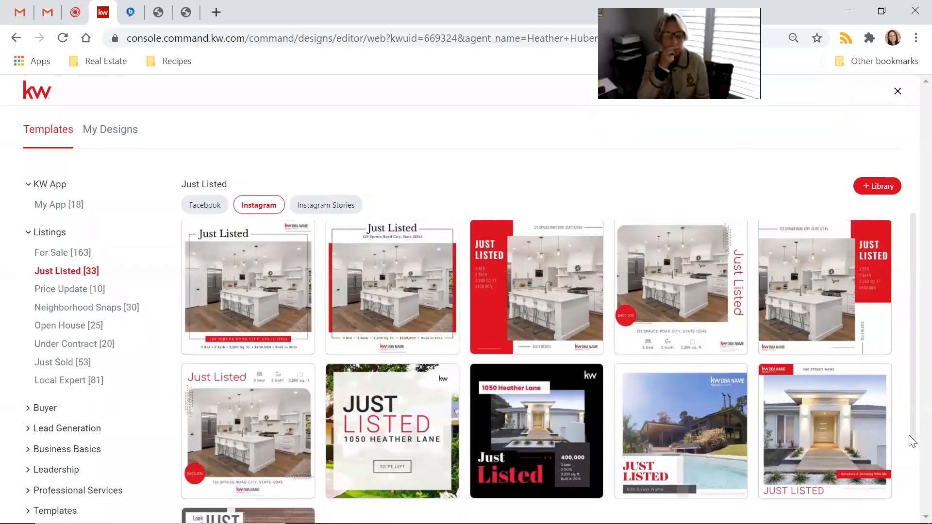
mouse_move(482, 314)
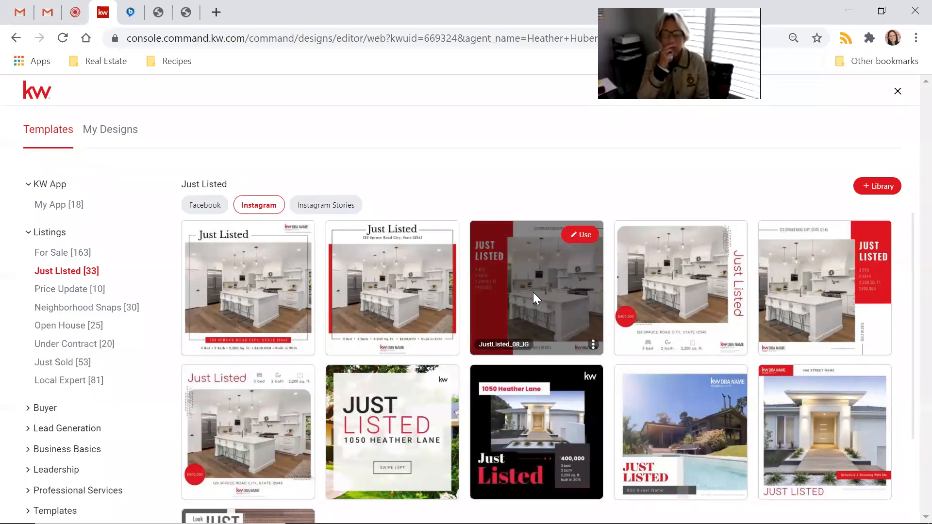
mouse_move(571, 407)
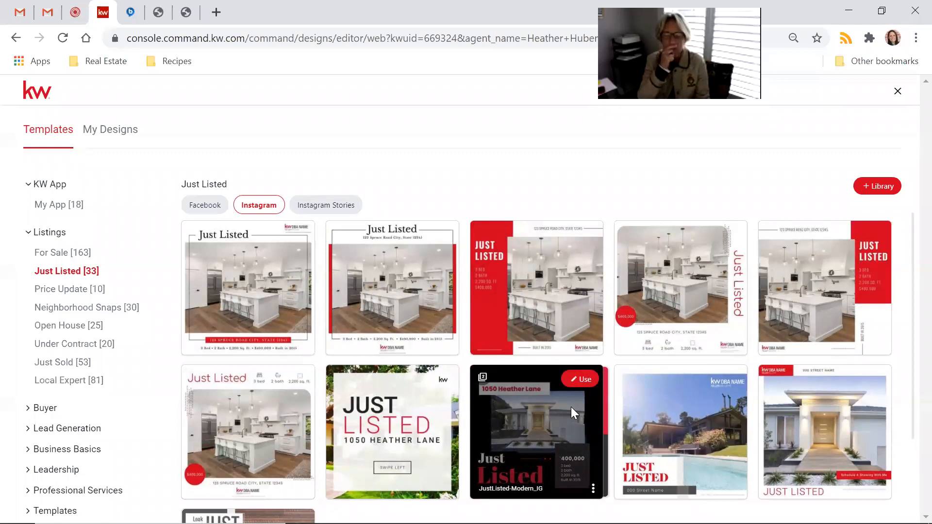
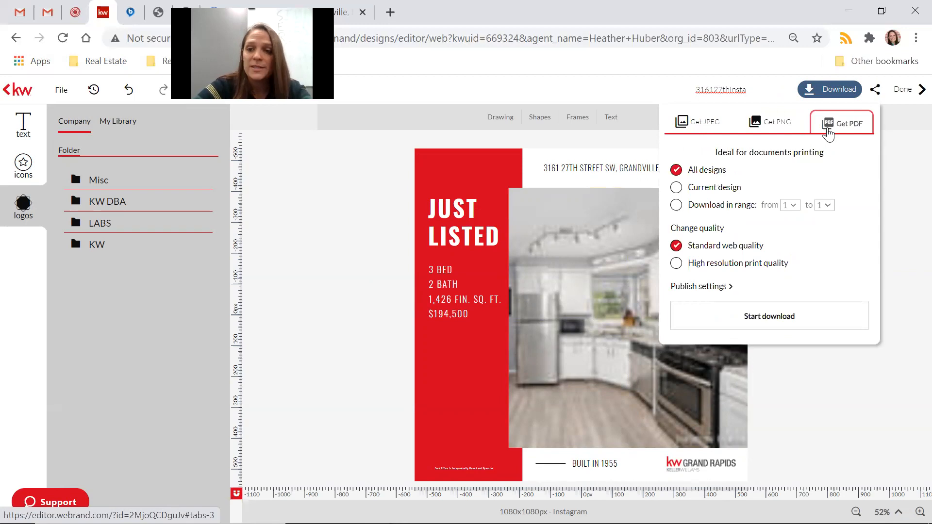
Compare the PDF, PNG and JPEG download formats and set JPEG quality to High.
click(845, 127)
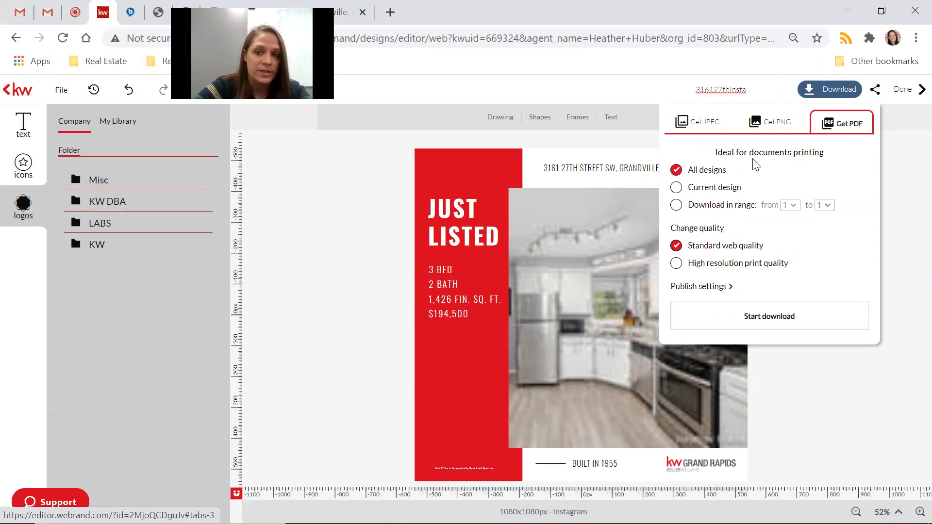
click(776, 124)
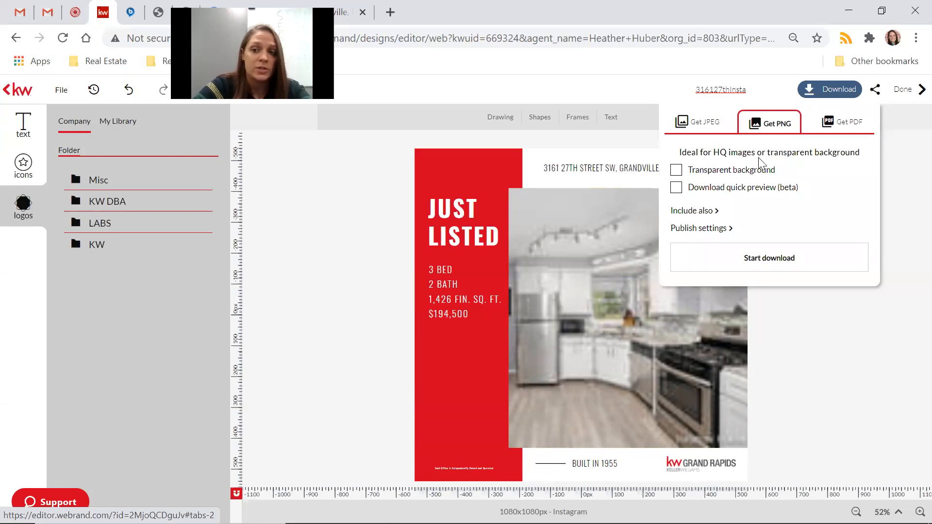
click(685, 124)
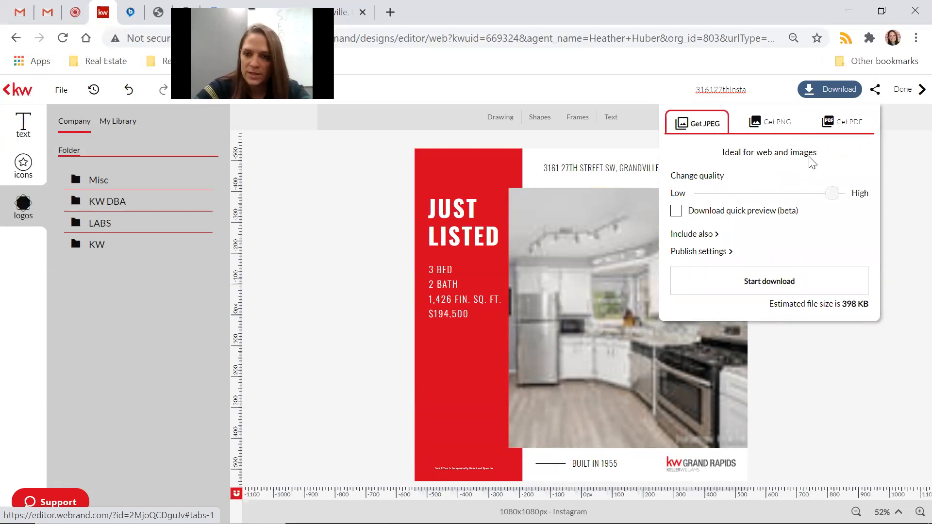
mouse_move(836, 201)
drag(836, 201, 697, 191)
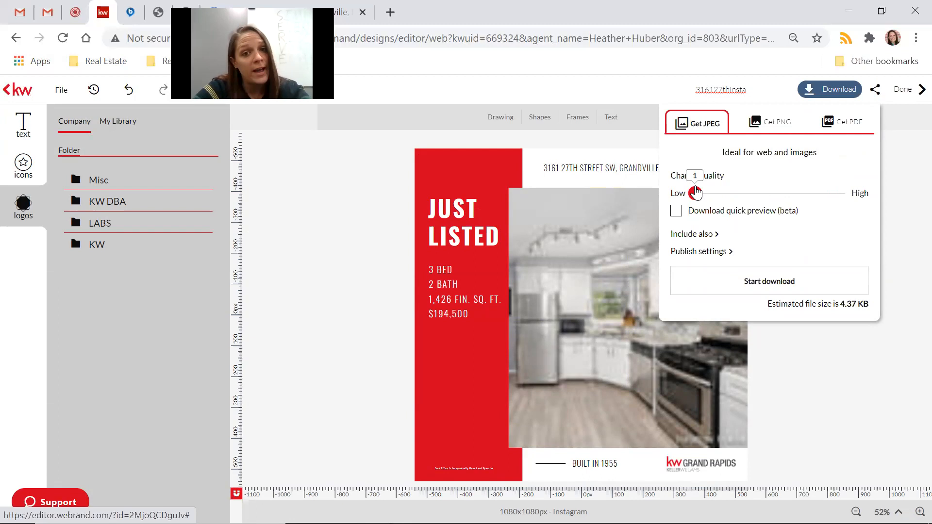
drag(696, 192, 843, 199)
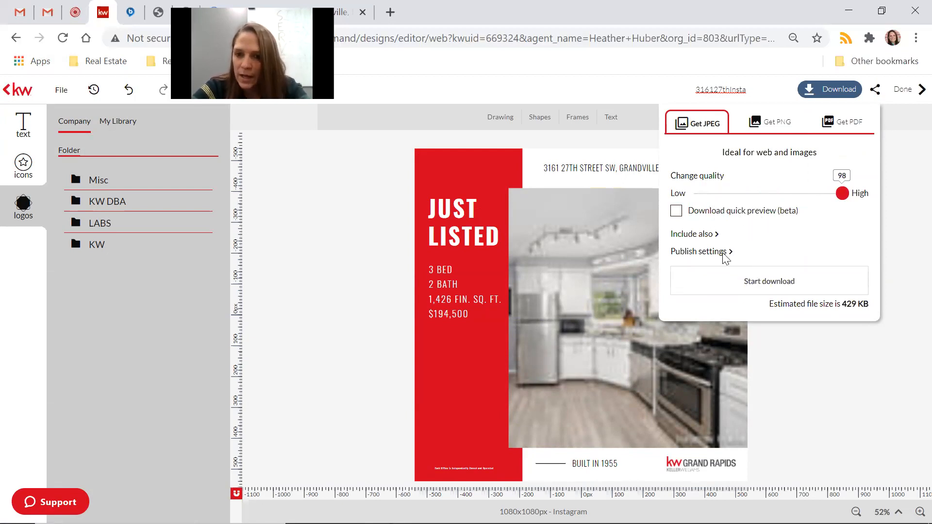
Review the Include also and Publish settings options, then download the JPEG and open it.
click(712, 234)
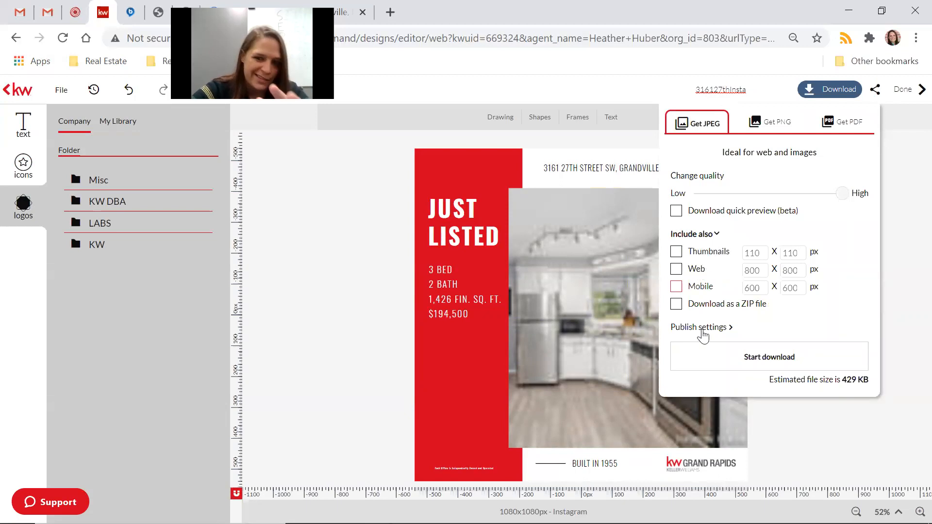
click(713, 235)
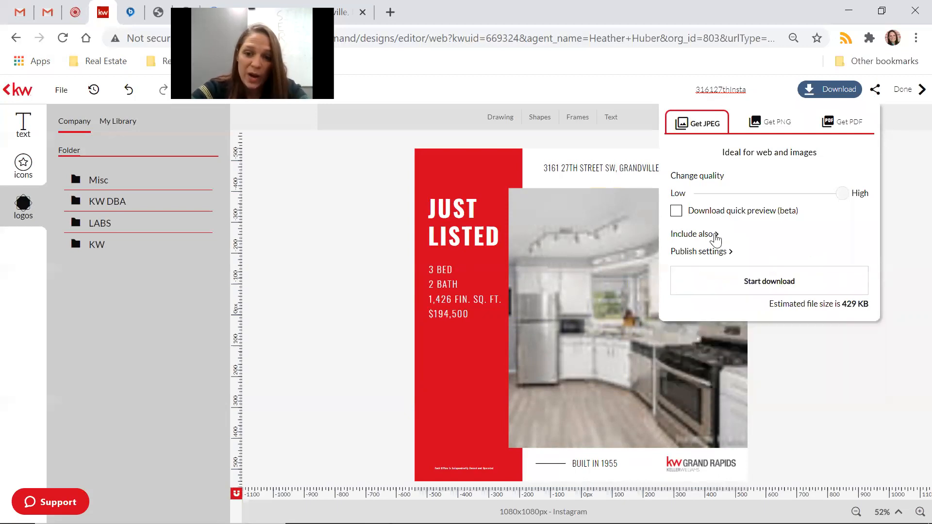
click(700, 253)
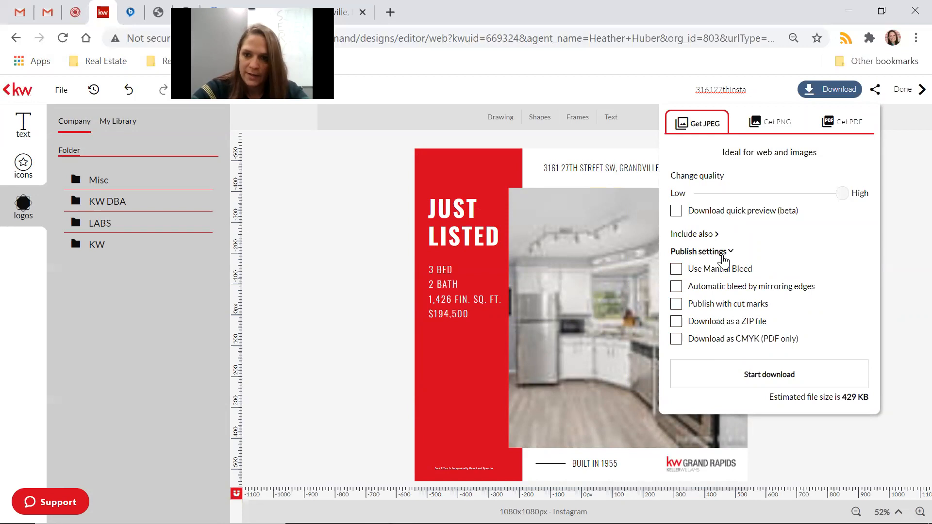
click(724, 257)
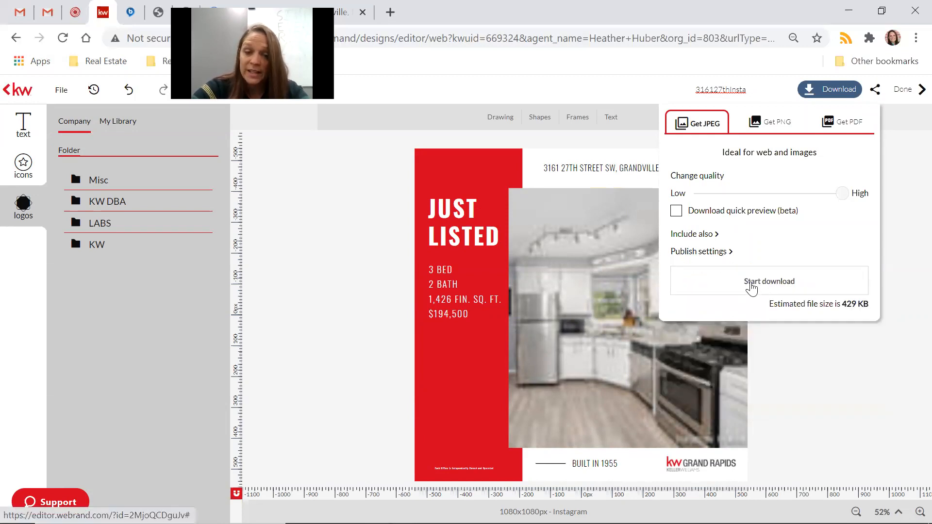
click(752, 288)
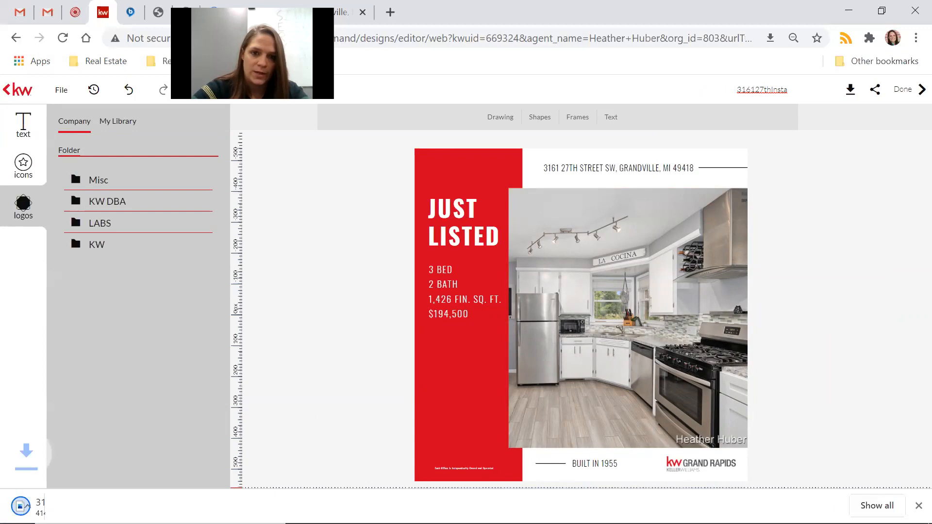
click(90, 493)
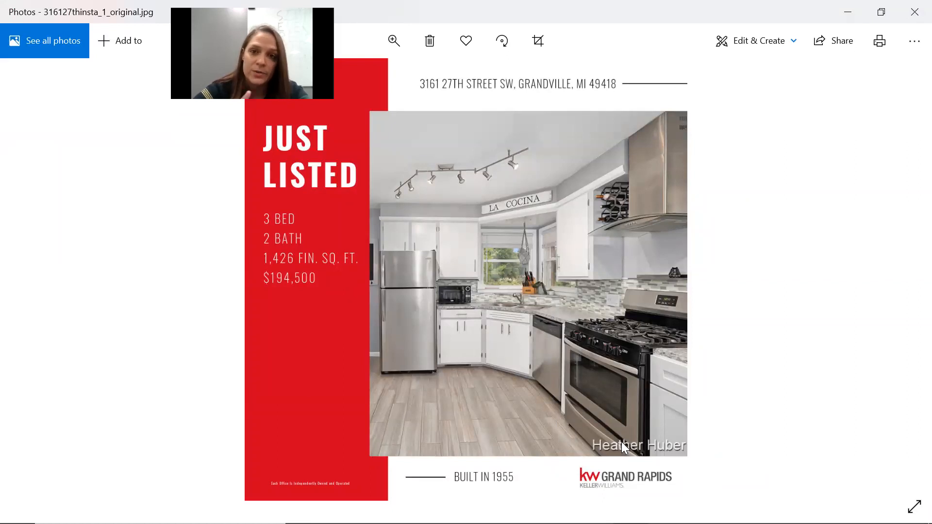
Close the Photos viewer after checking the downloaded Just Listed image.
click(913, 13)
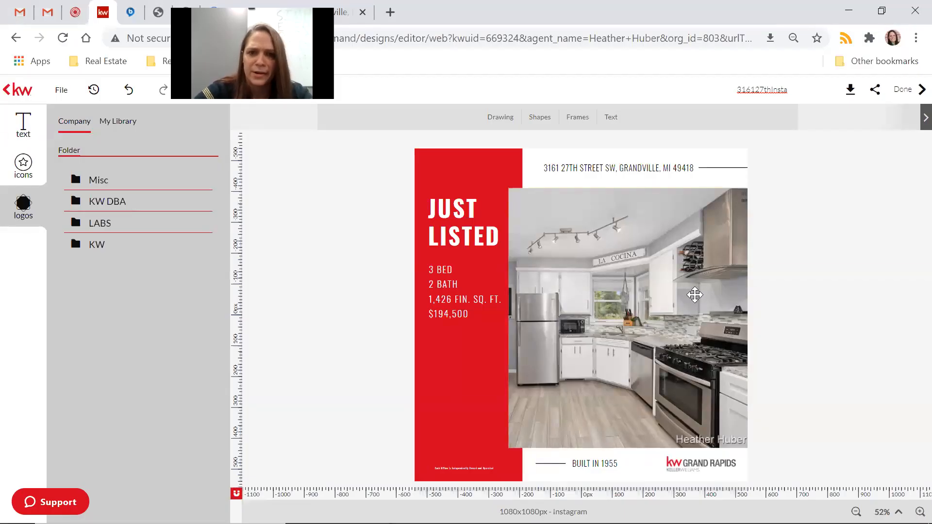
Enlarge the kitchen photo and shift it left in its frame to crop out the watermark.
click(681, 324)
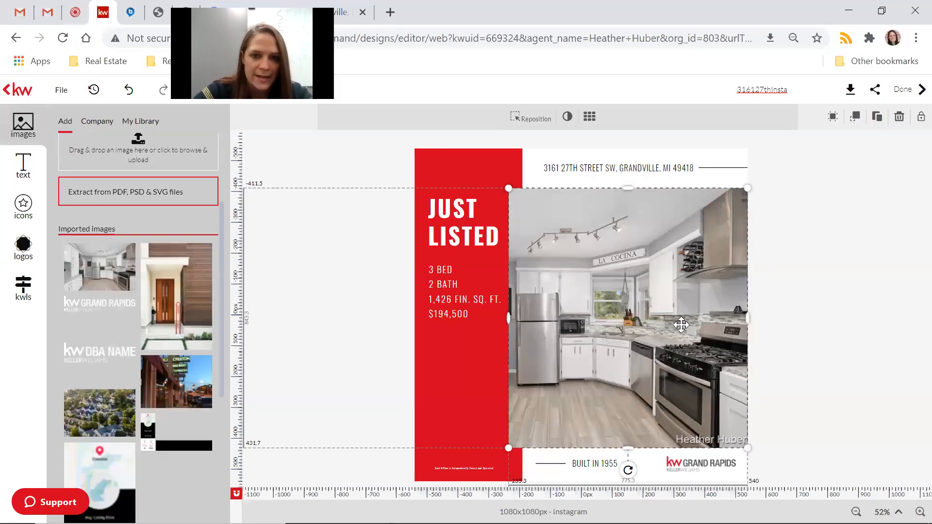
click(530, 121)
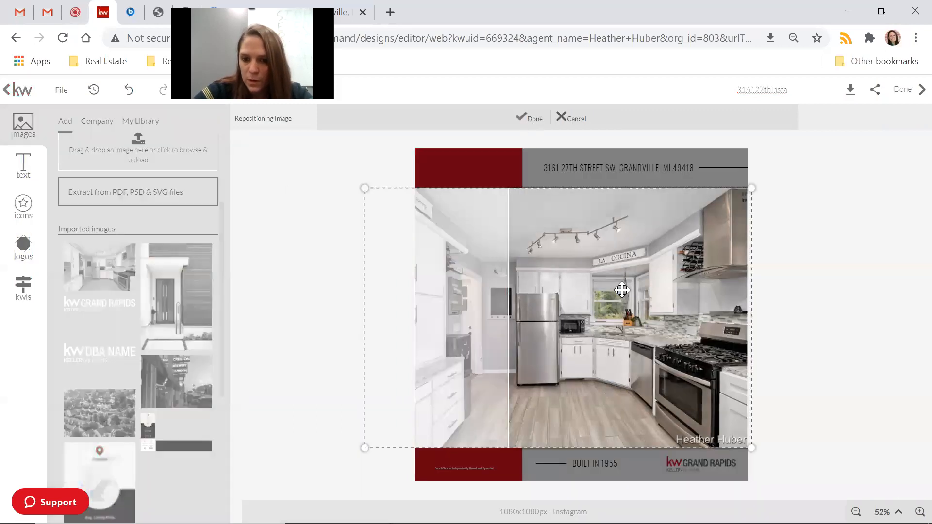
drag(624, 321, 626, 325)
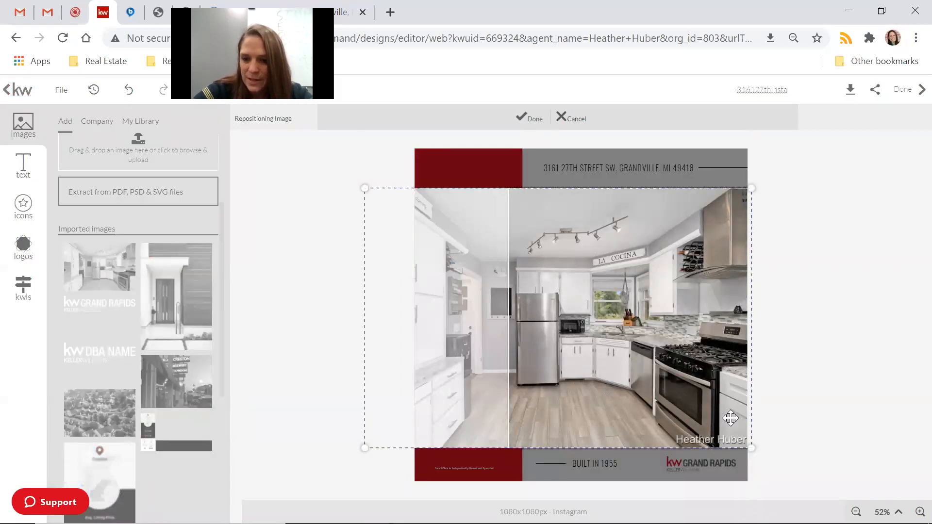
drag(750, 447, 775, 454)
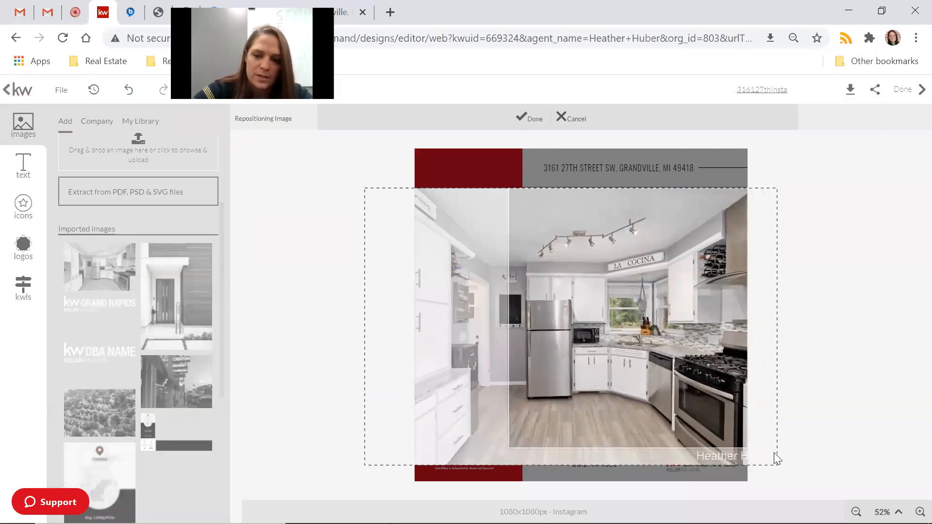
drag(608, 315, 595, 316)
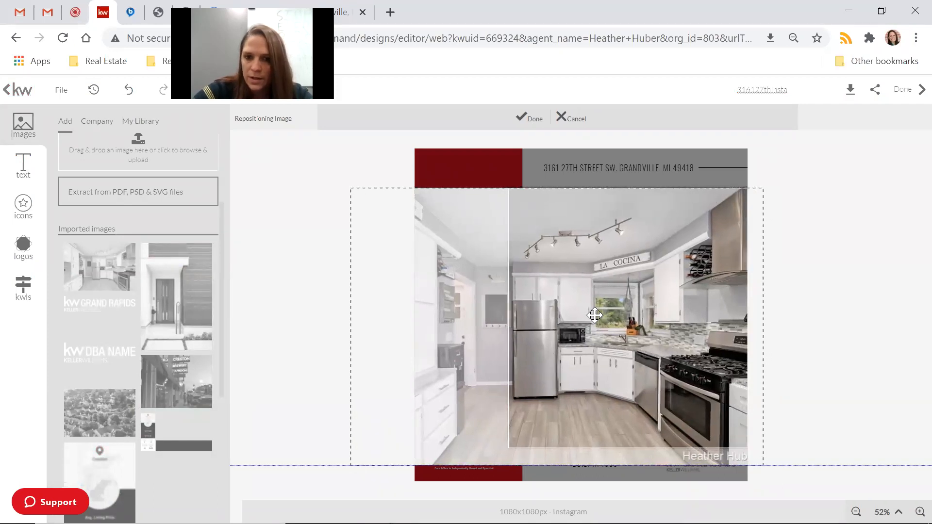
click(524, 118)
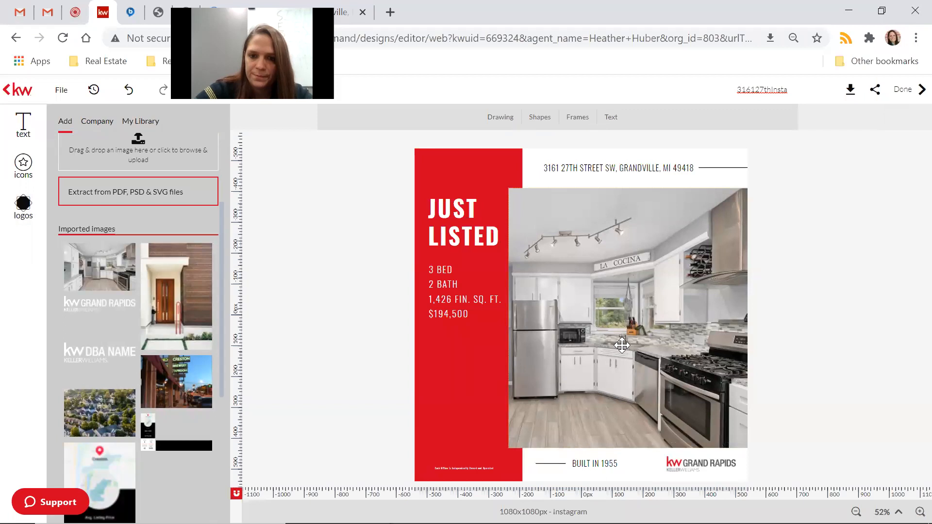
click(843, 92)
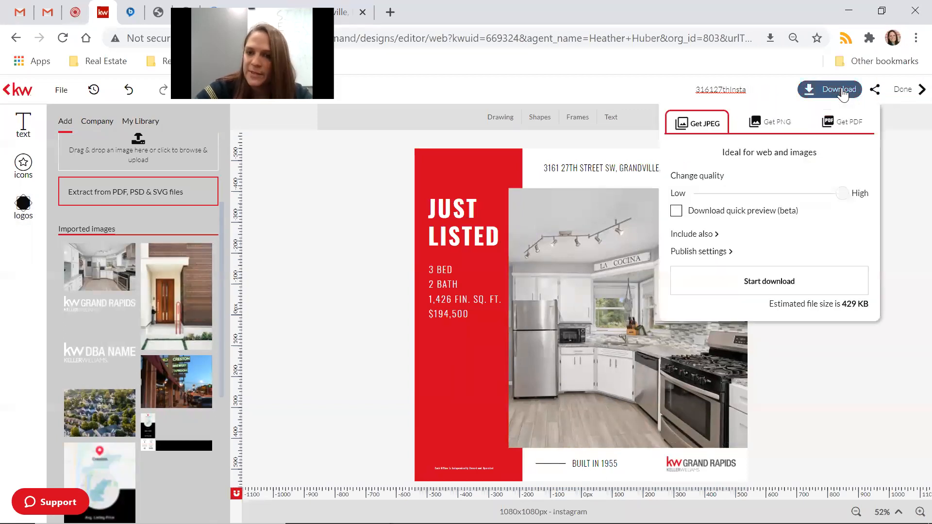
Download the updated flier as JPEG, verify the watermark is gone in Photos, then close it.
click(772, 290)
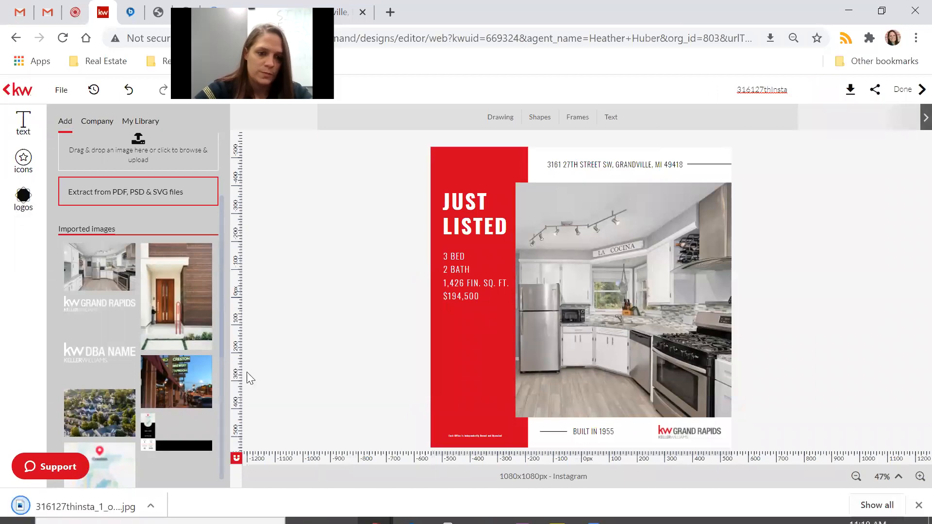
click(117, 505)
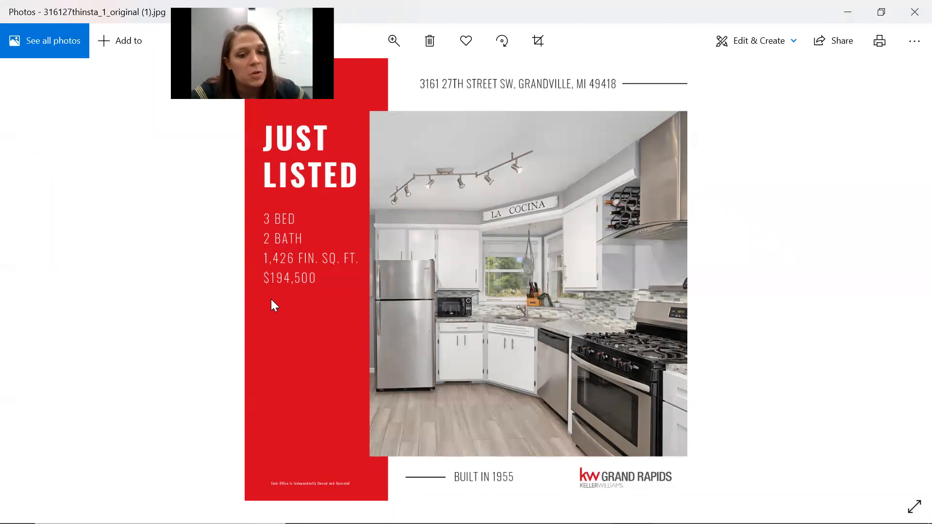
click(915, 11)
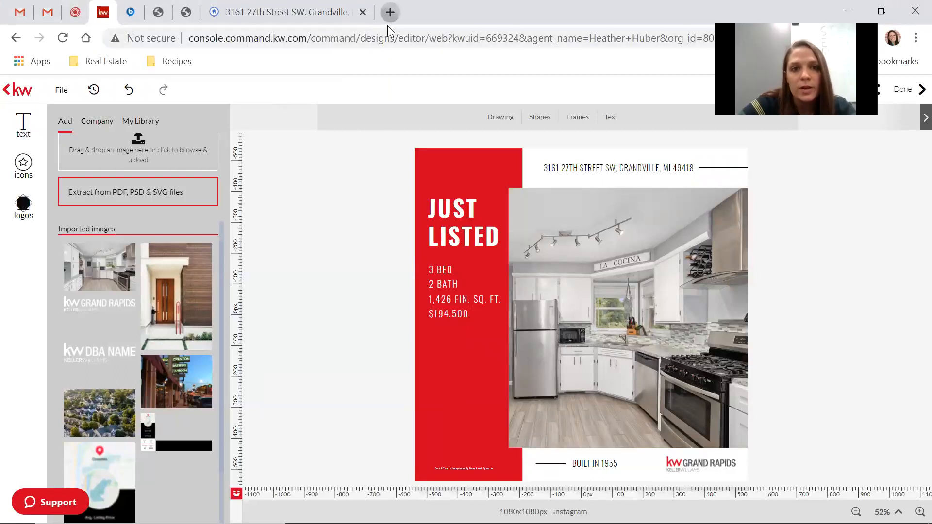
Open Facebook in a new tab and scroll through the agent's real estate business Page.
click(388, 12)
text(facebo)
key(Return)
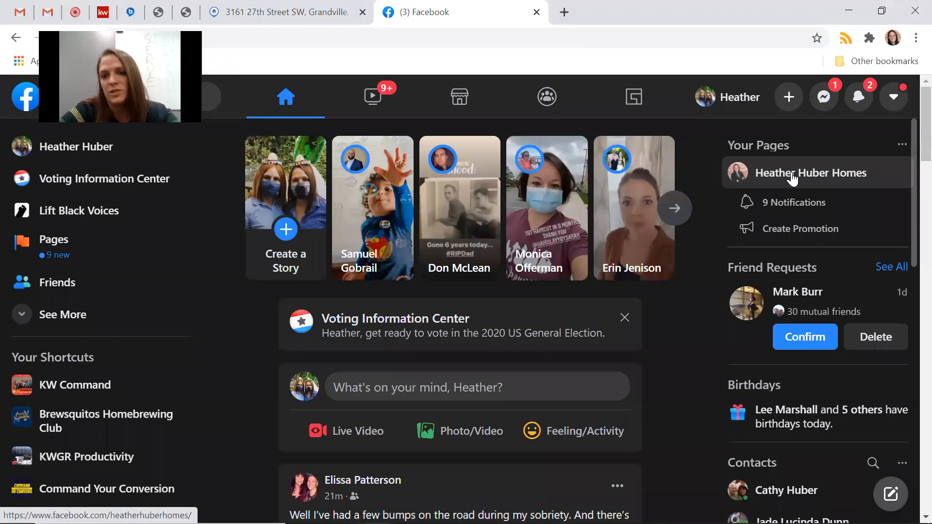
click(792, 178)
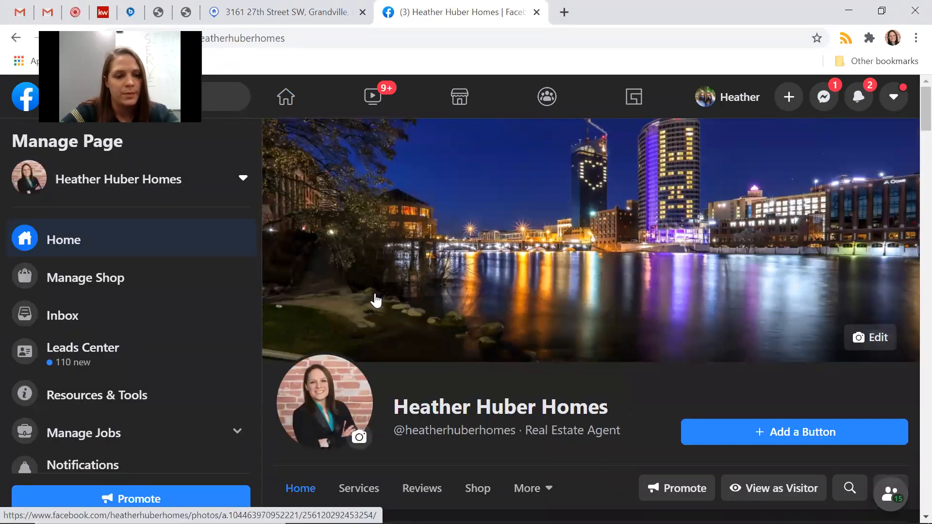
scroll(375, 300, down, 3)
scroll(376, 300, down, 9)
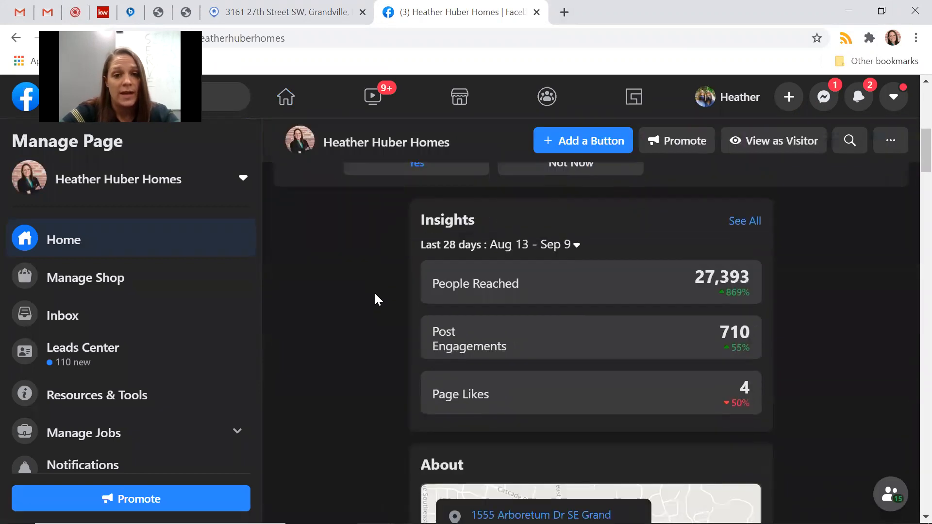
scroll(376, 300, down, 12)
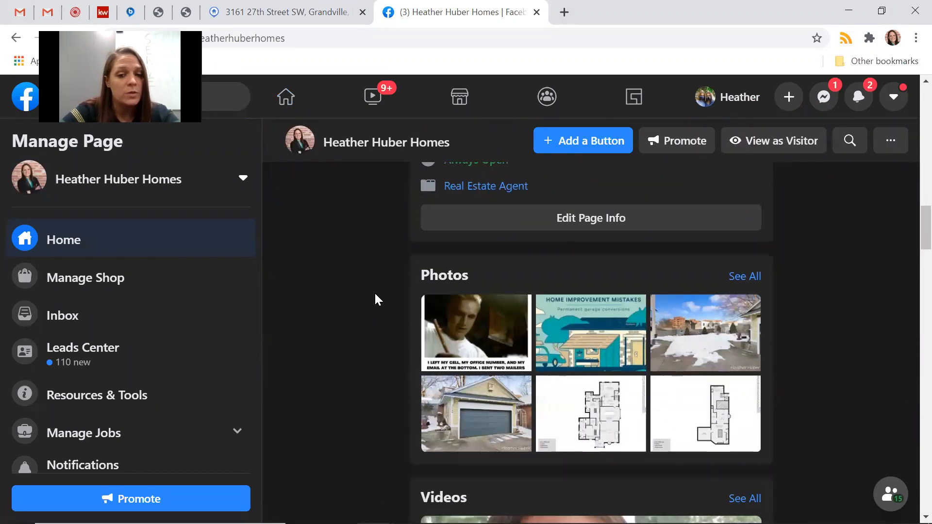
scroll(375, 300, up, 20)
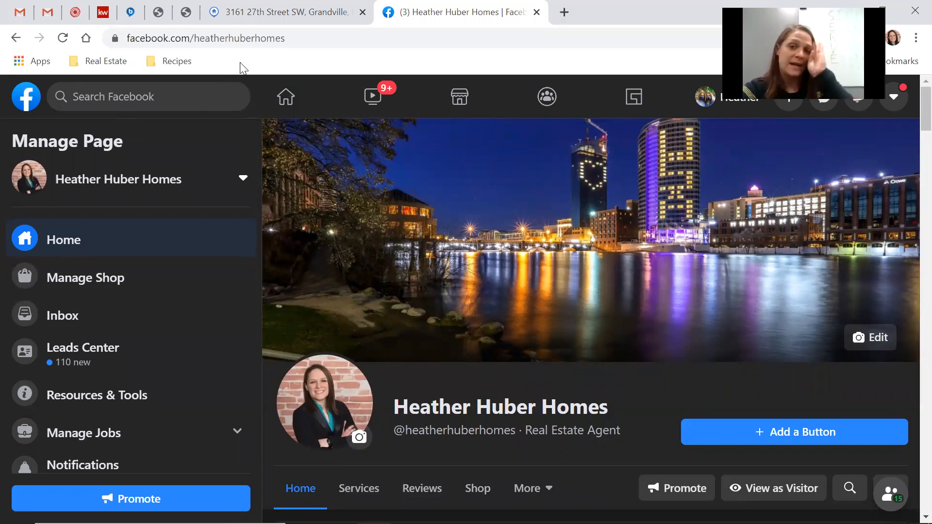
Glance at the Flexmls listing tab, then switch back to the KW Command editor.
key(ctrl+shift+Tab)
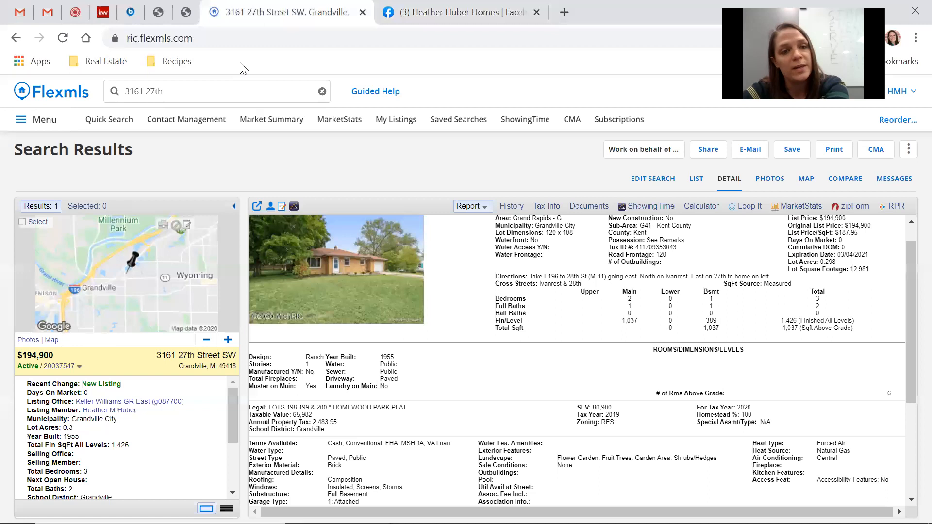
click(103, 13)
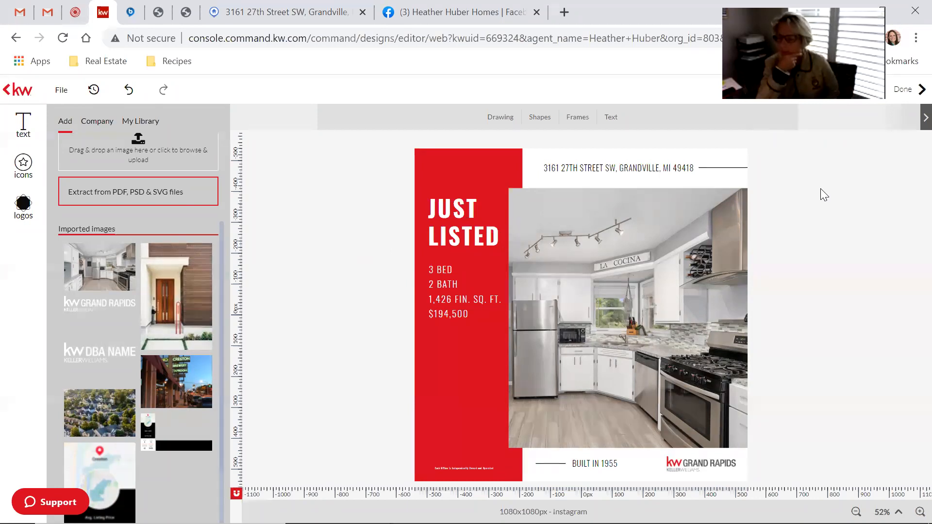
Open instagram.com in a new tab and scroll through the feed.
click(564, 24)
text(instagram.com)
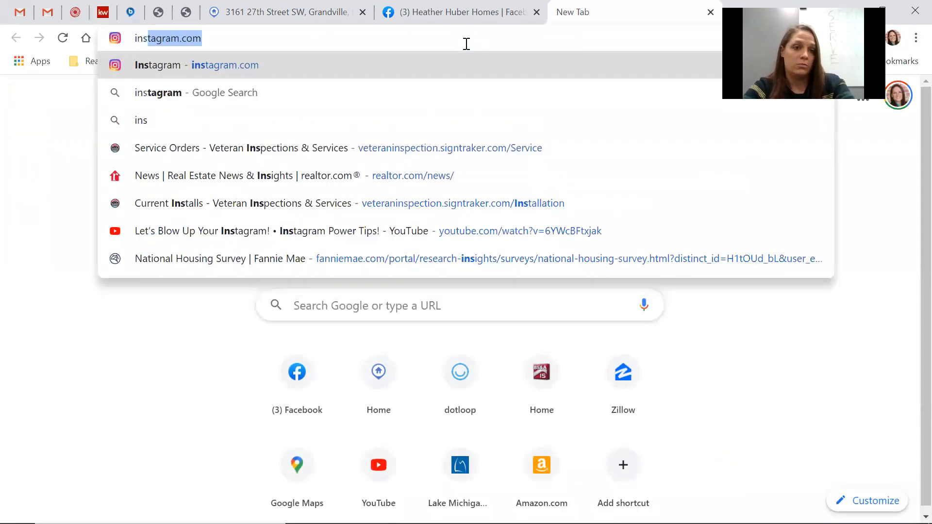
key(Return)
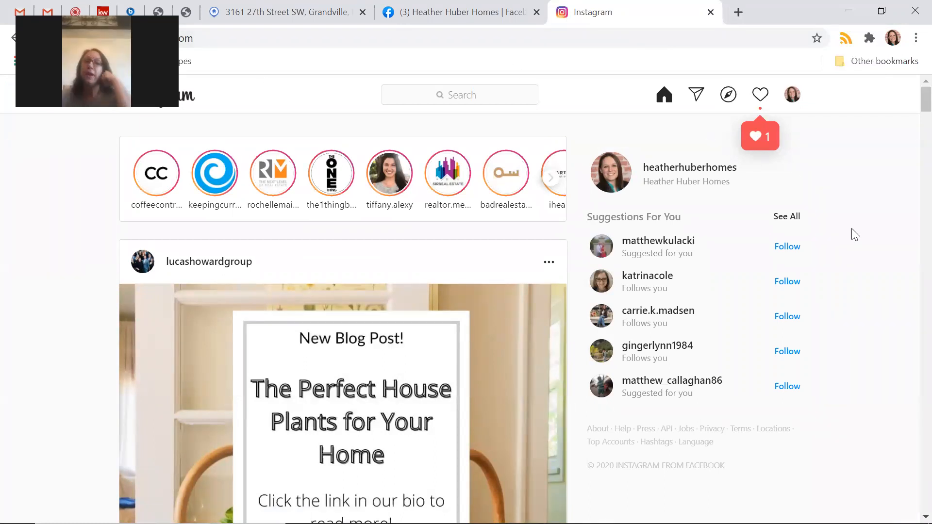
scroll(855, 235, down, 20)
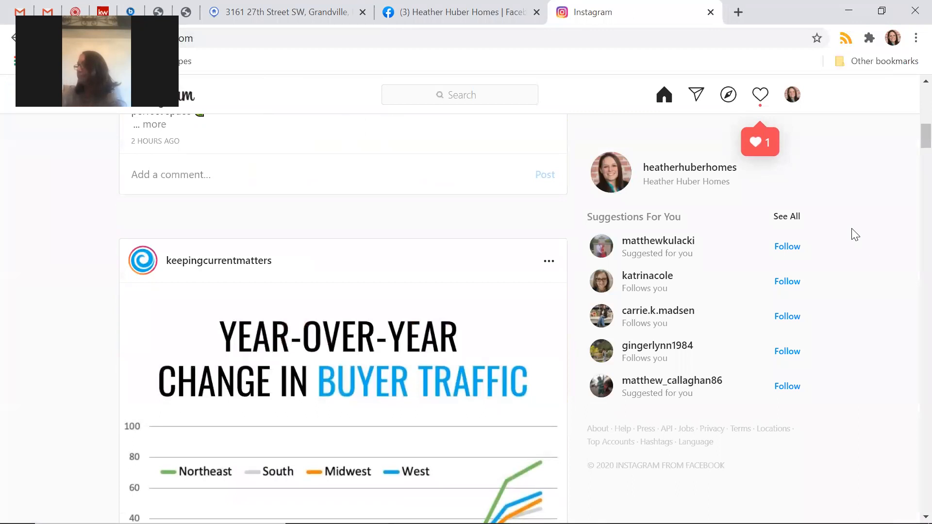
scroll(856, 235, up, 20)
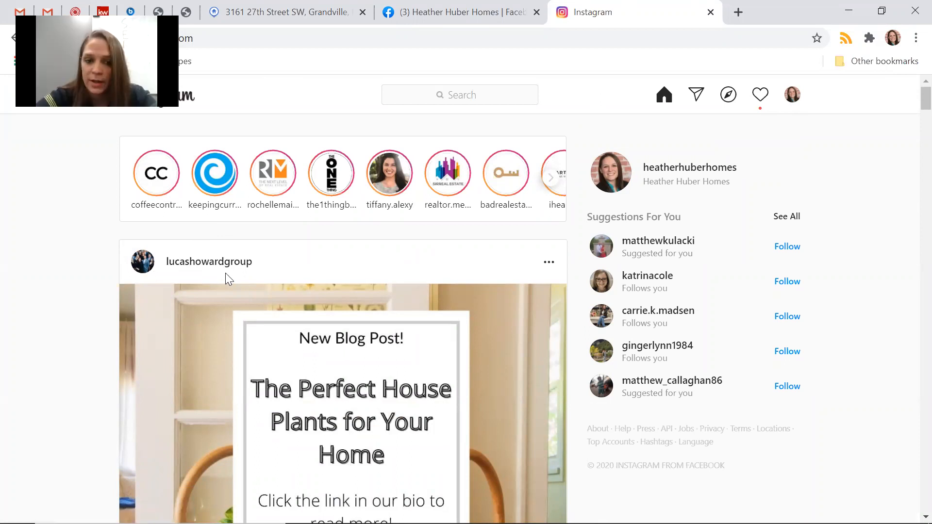
scroll(225, 273, down, 5)
scroll(269, 261, up, 5)
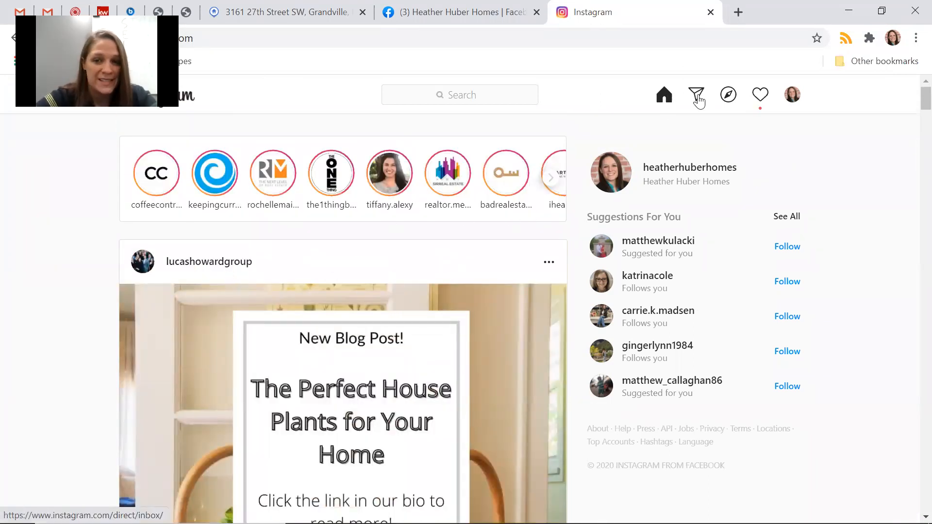
Look through Explore, activity notifications and the account menu, then close the Instagram tab.
click(728, 99)
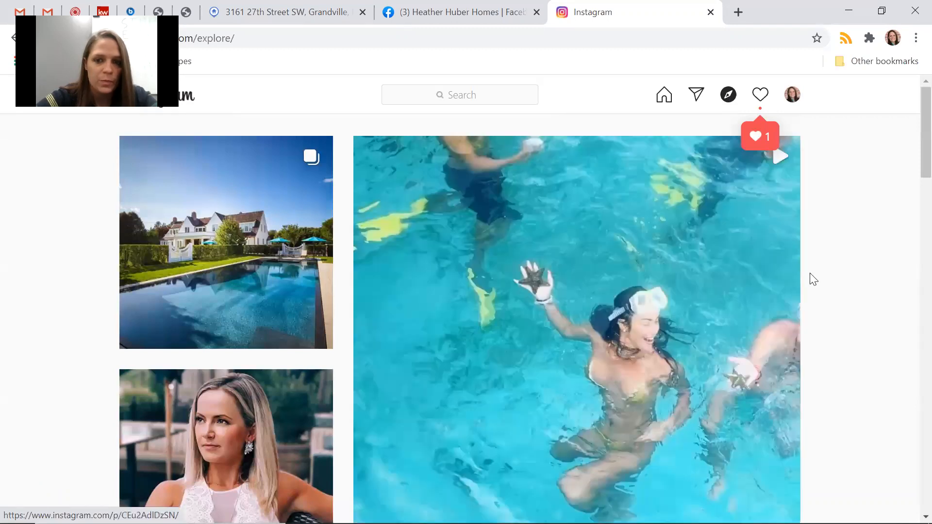
scroll(811, 277, down, 10)
scroll(811, 277, up, 10)
click(760, 95)
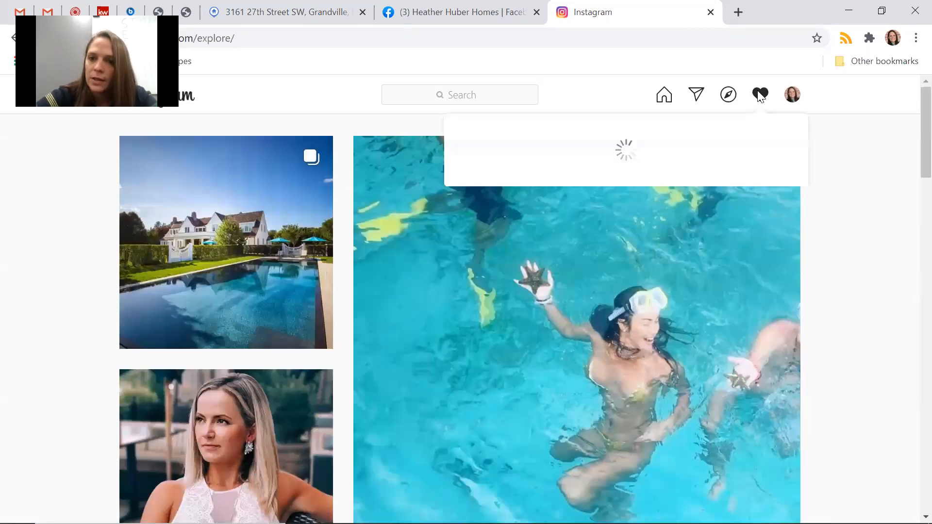
click(791, 98)
click(791, 98)
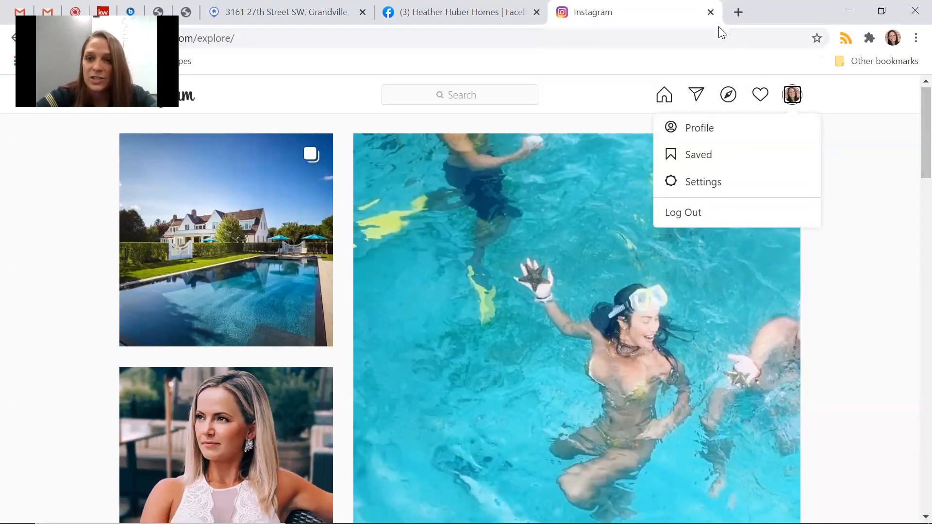
key(ctrl+w)
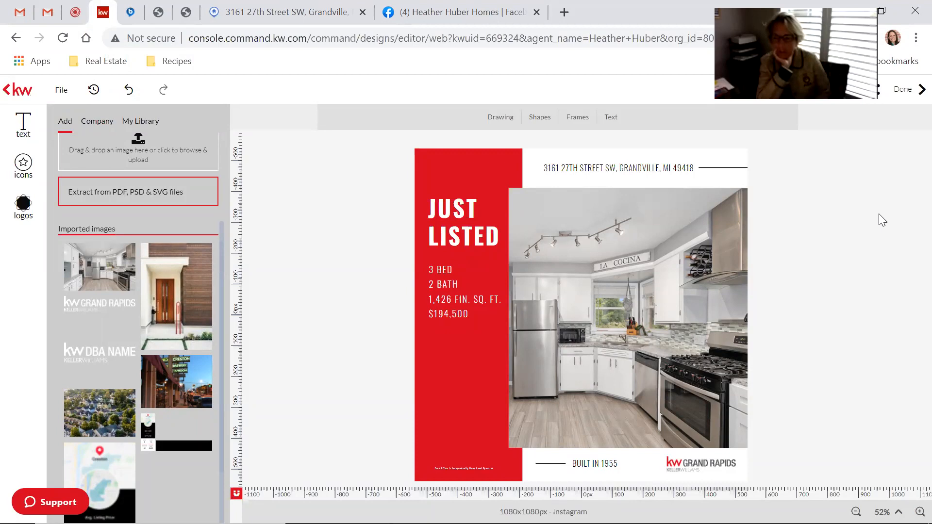
key(XF86AudioRaiseVolume)
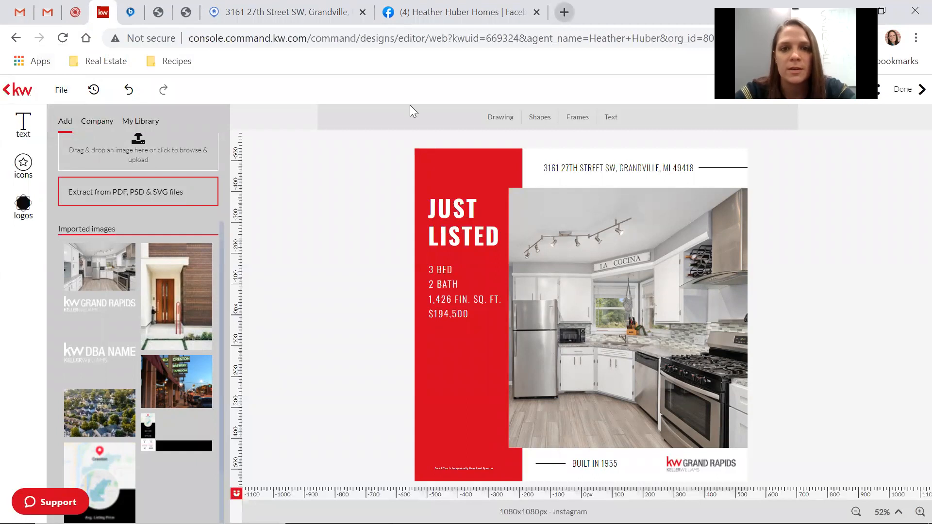
click(563, 12)
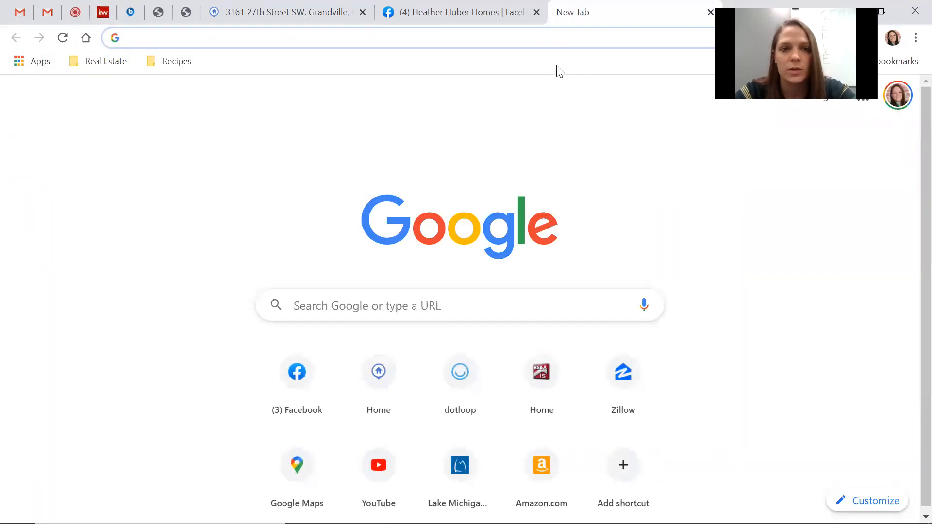
text(inst)
key(Return)
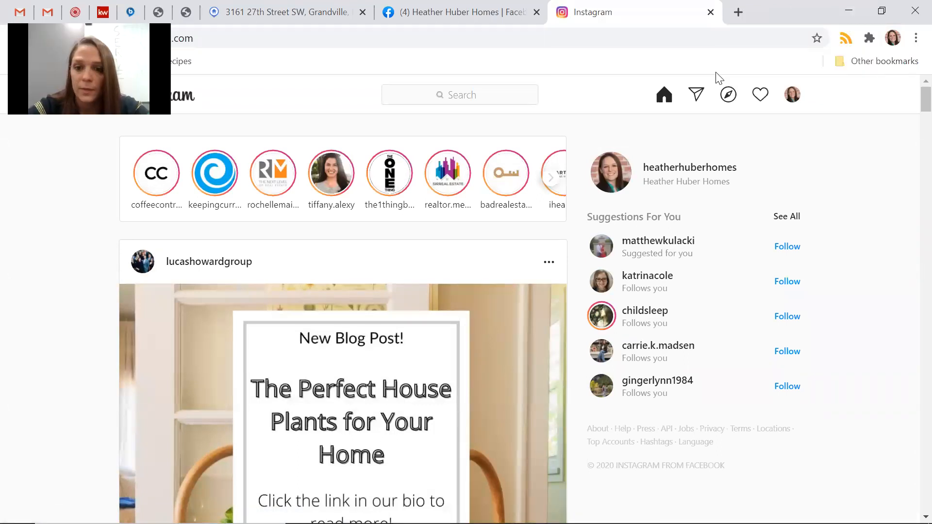
click(792, 98)
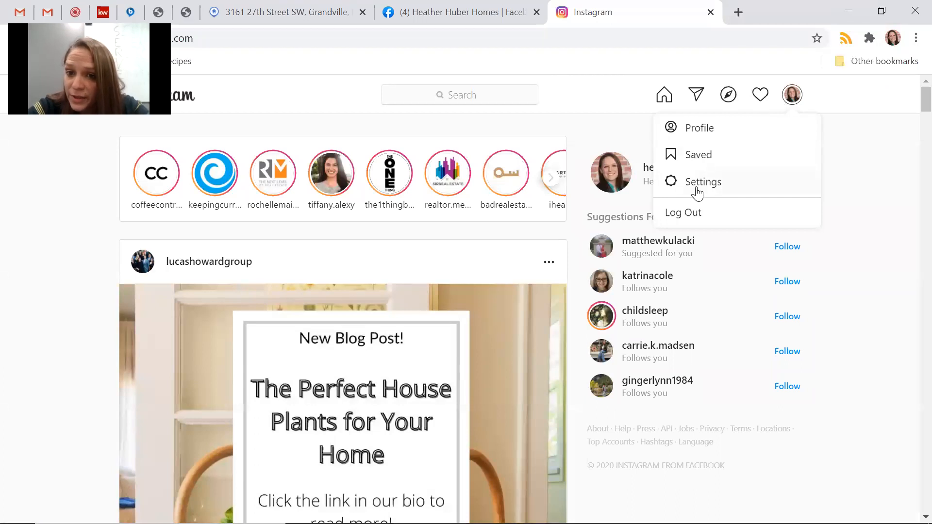
click(895, 218)
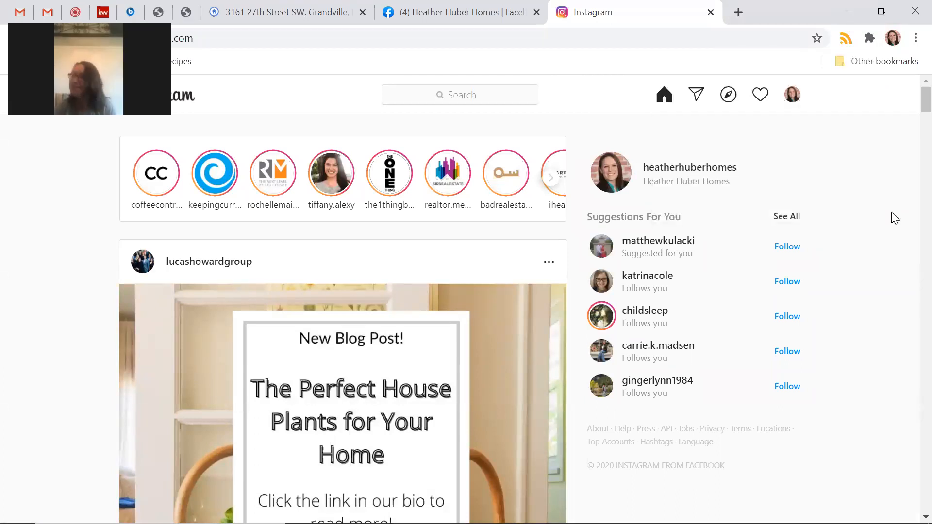
scroll(895, 218, down, 12)
scroll(895, 218, up, 12)
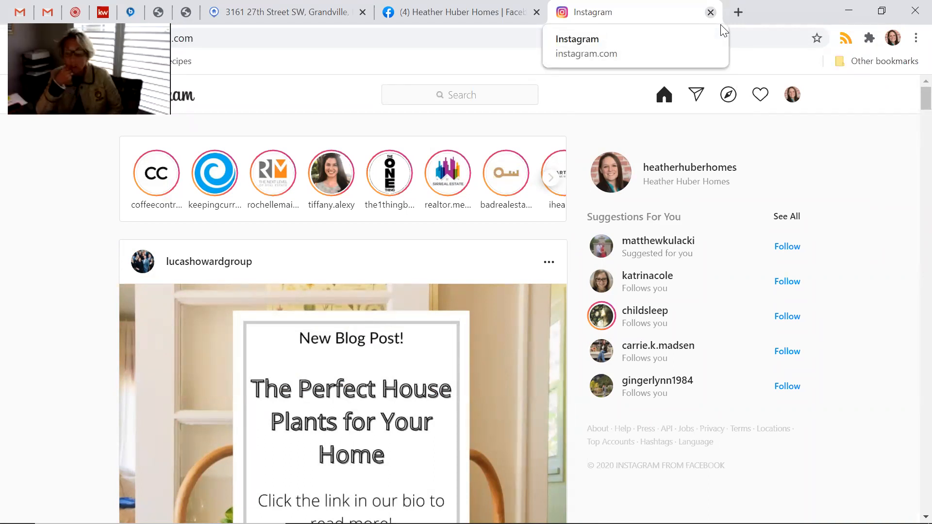
key(ctrl+w)
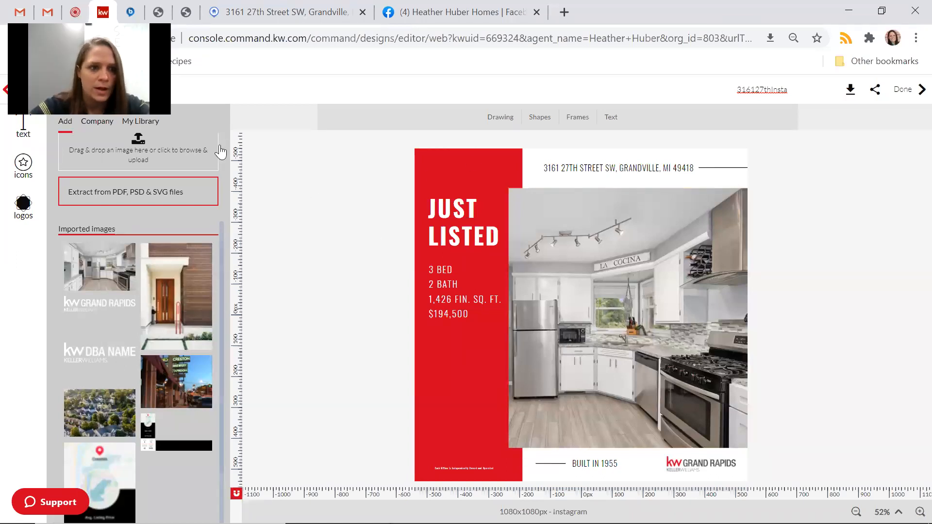
Place a company phone icon on the flier, shrink it, then delete it.
click(23, 163)
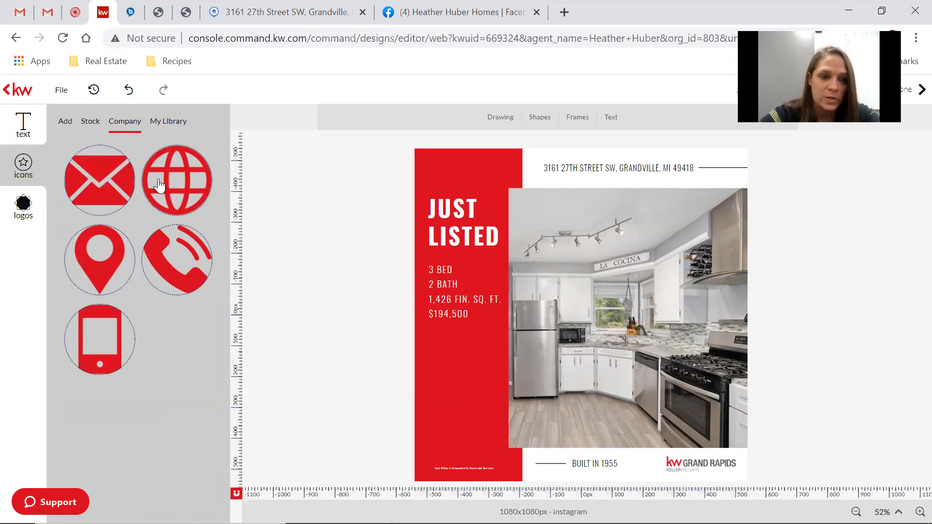
drag(167, 185, 232, 222)
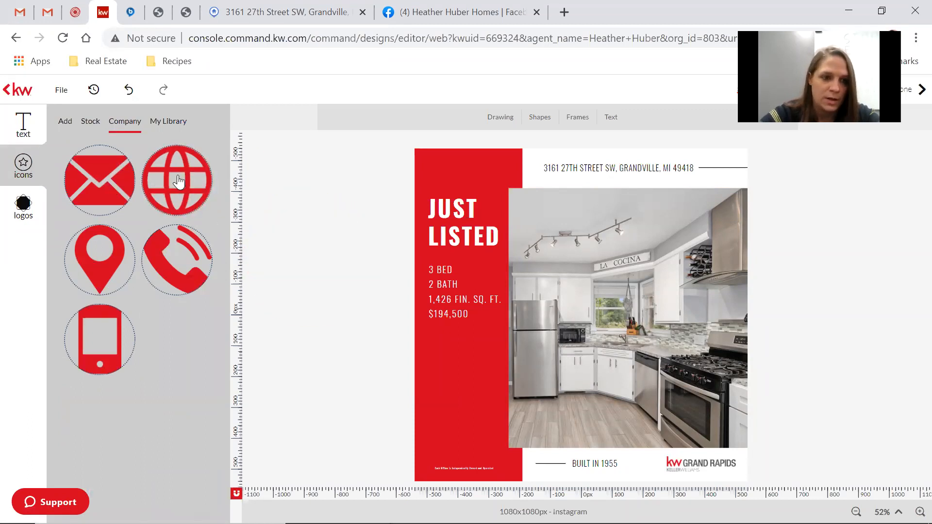
drag(168, 250, 602, 395)
drag(686, 317, 538, 473)
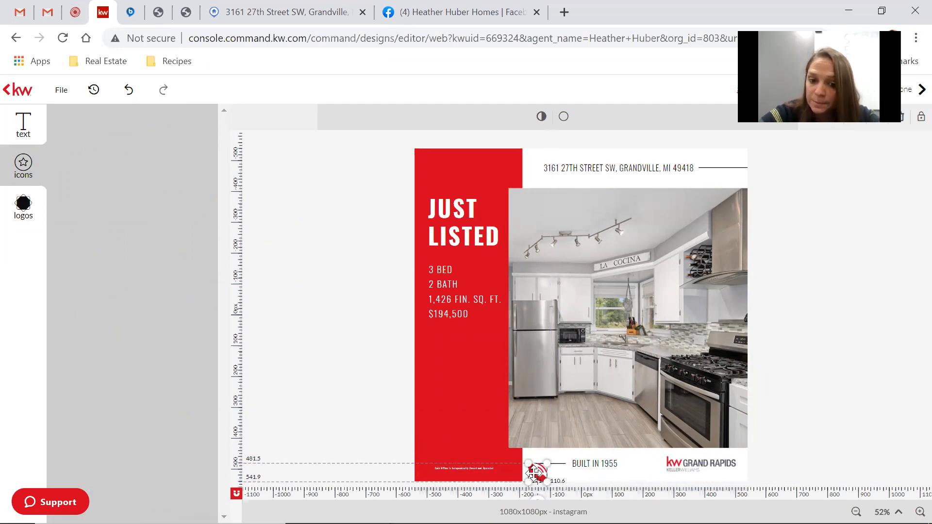
key(Delete)
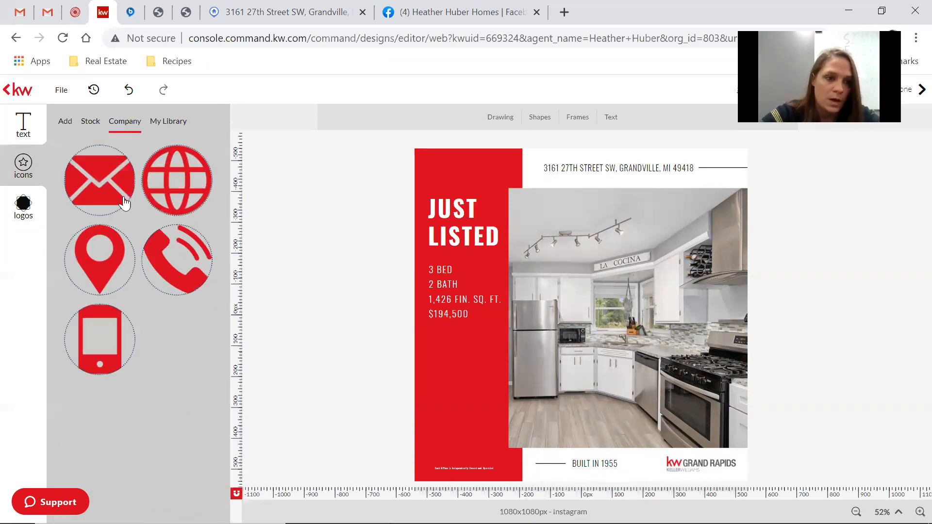
Browse stock icons filtered to Animals and Borders, then the Company, My Library and Add tabs.
click(92, 122)
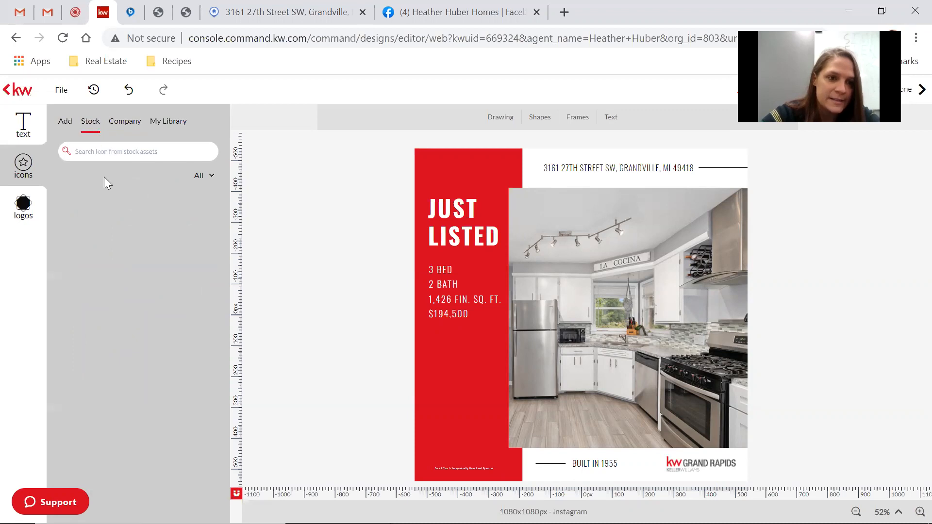
click(210, 175)
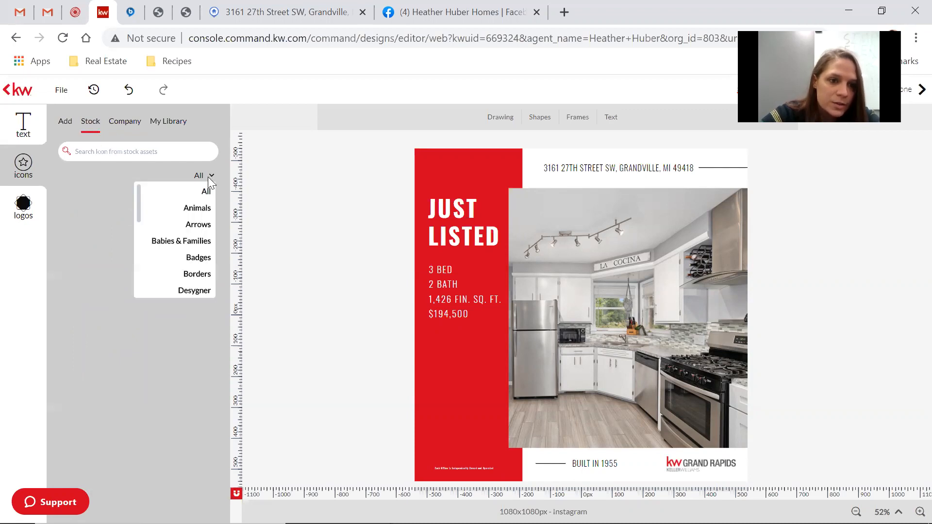
click(200, 208)
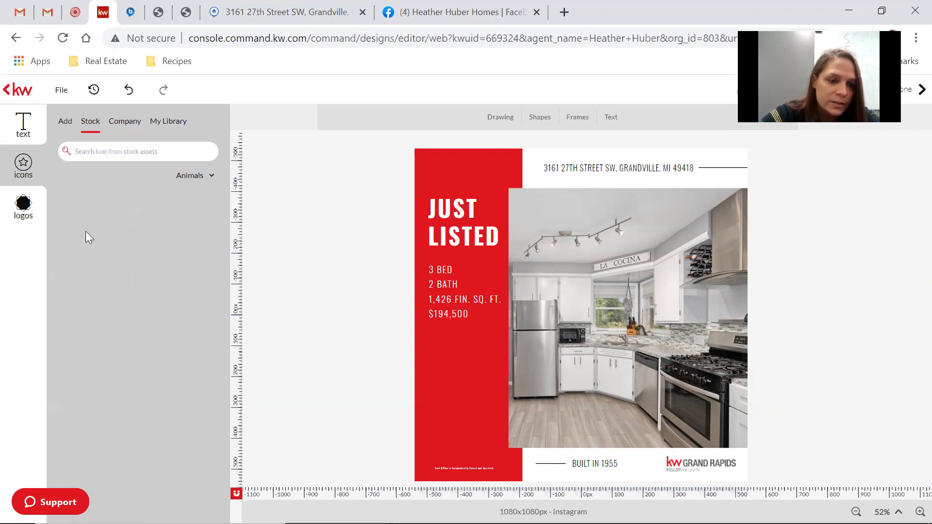
click(208, 175)
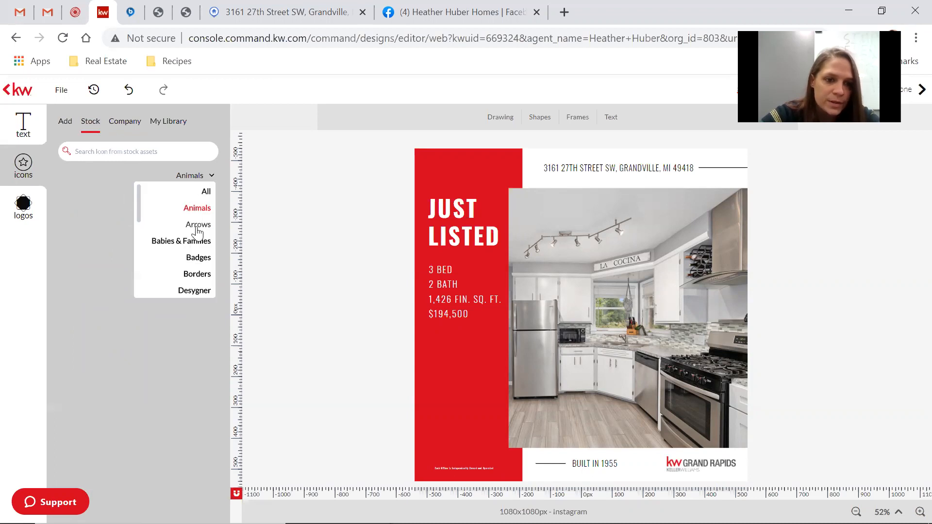
click(199, 275)
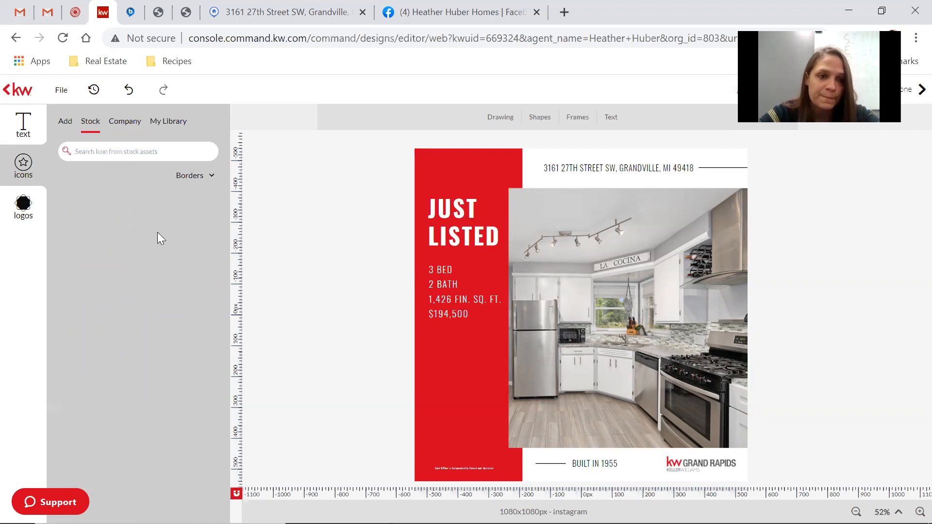
click(131, 127)
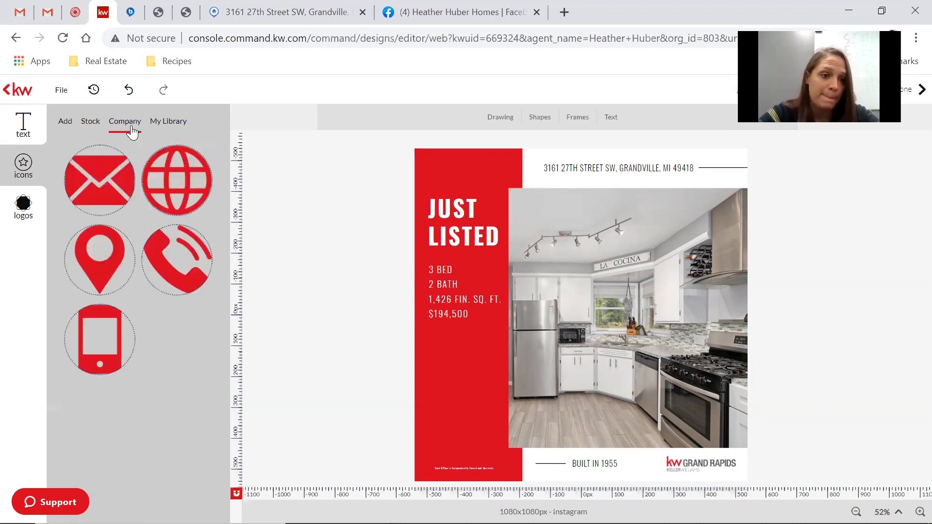
click(166, 124)
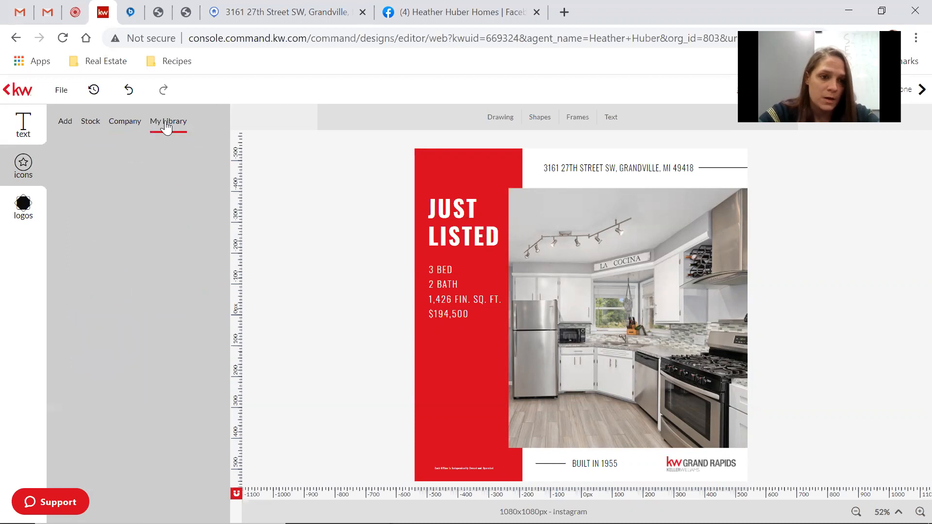
click(67, 124)
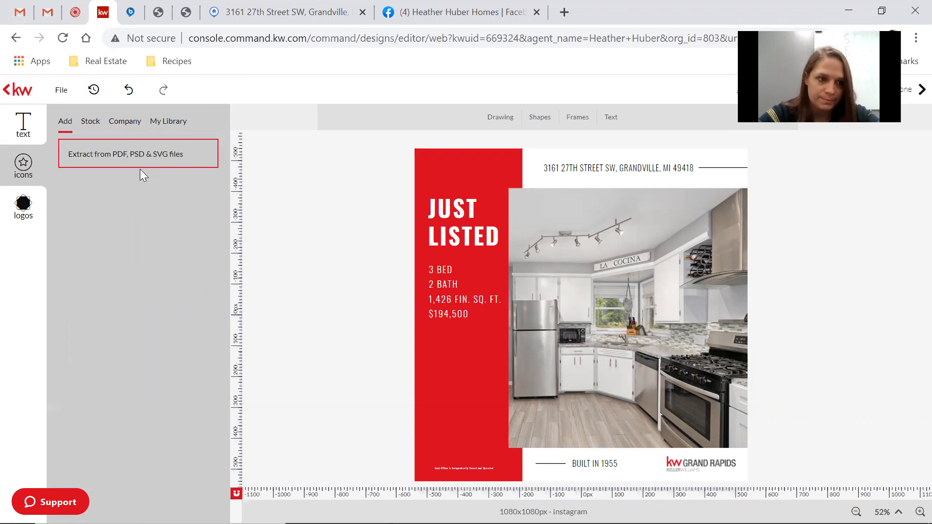
click(26, 139)
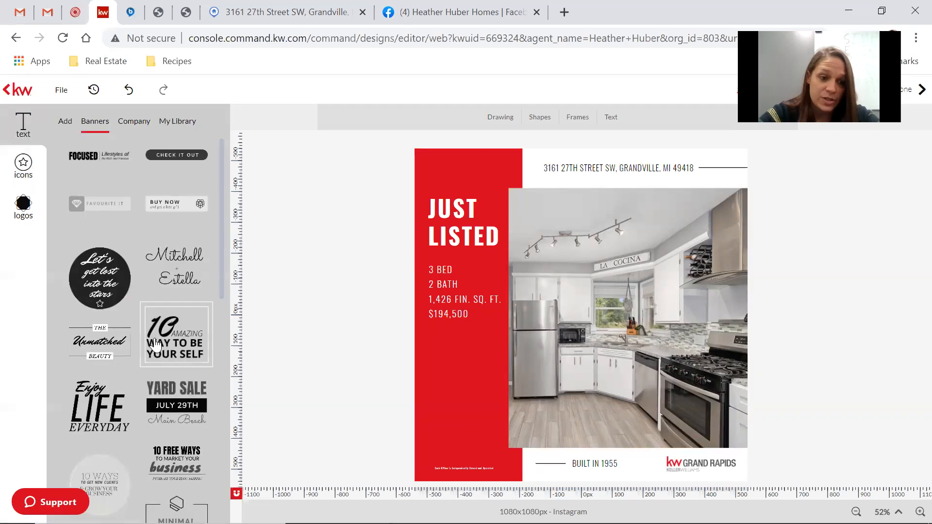
scroll(155, 345, down, 1)
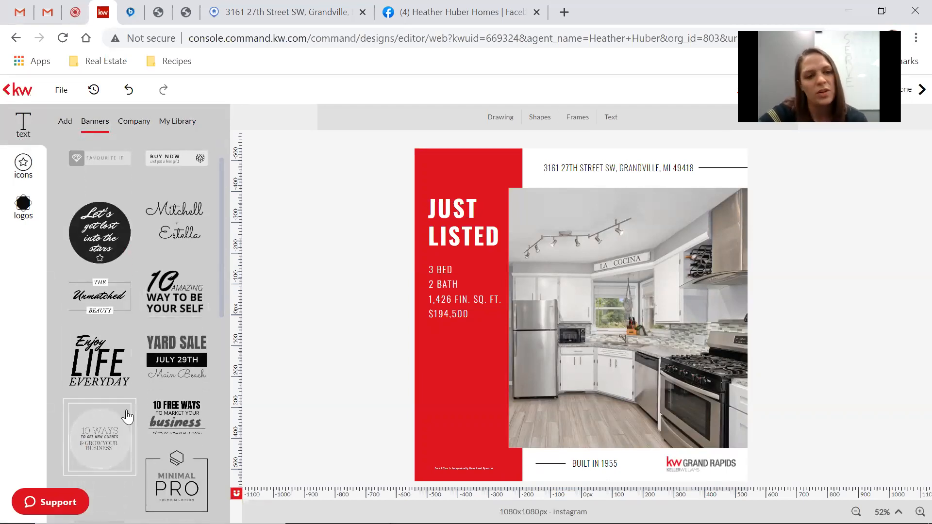
scroll(127, 416, down, 6)
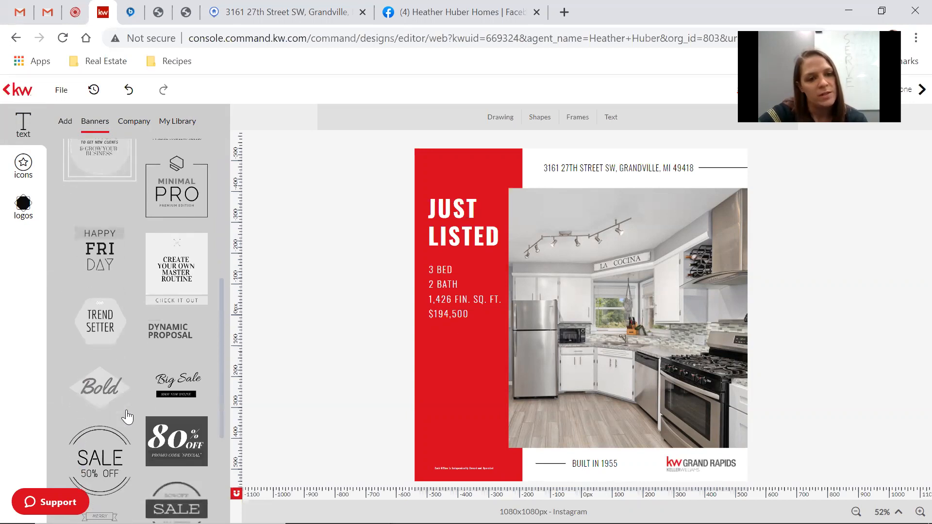
scroll(127, 416, up, 2)
drag(188, 316, 501, 389)
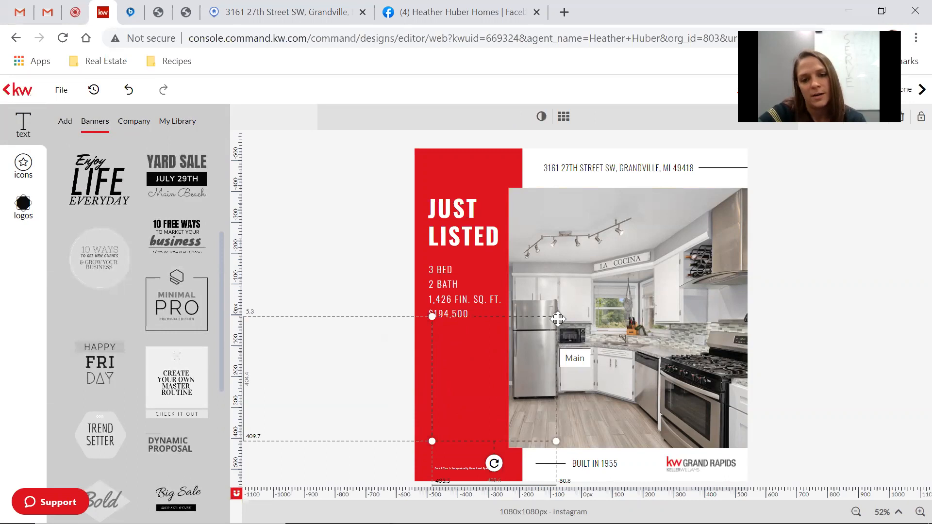
click(475, 407)
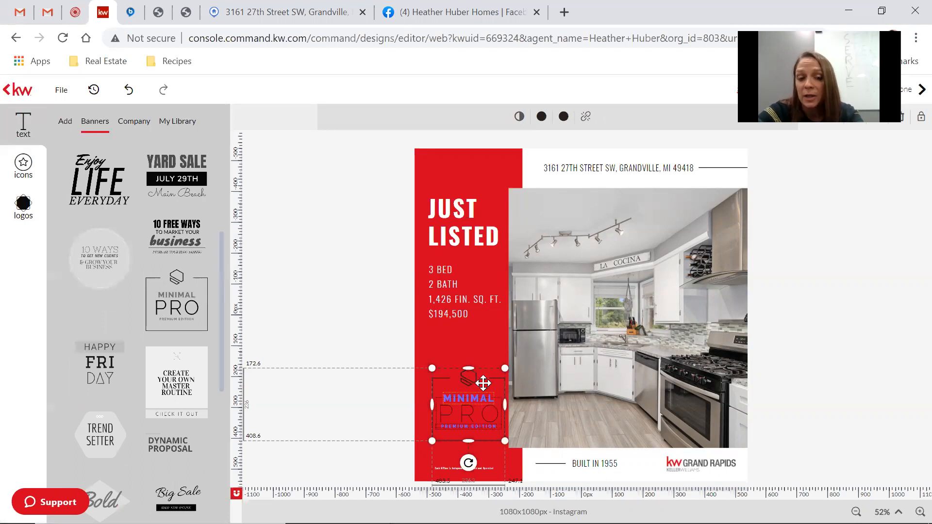
key(Delete)
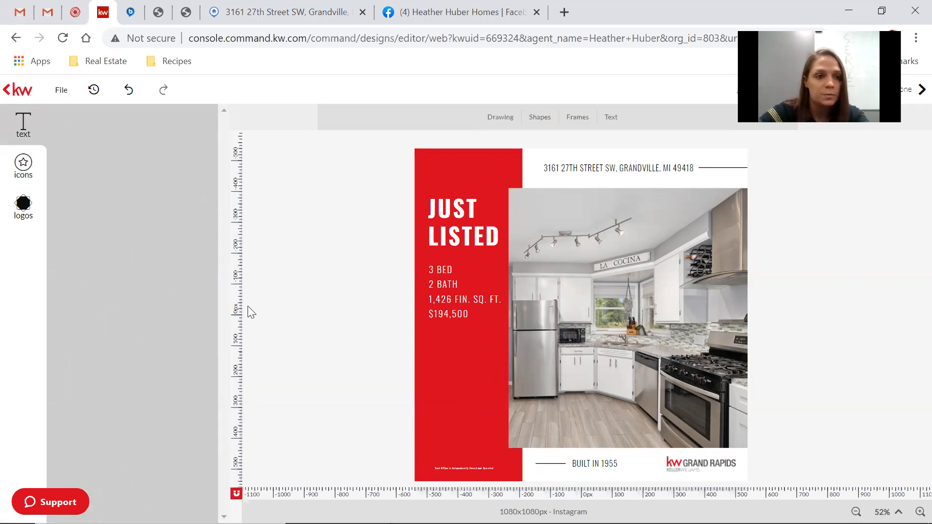
click(25, 205)
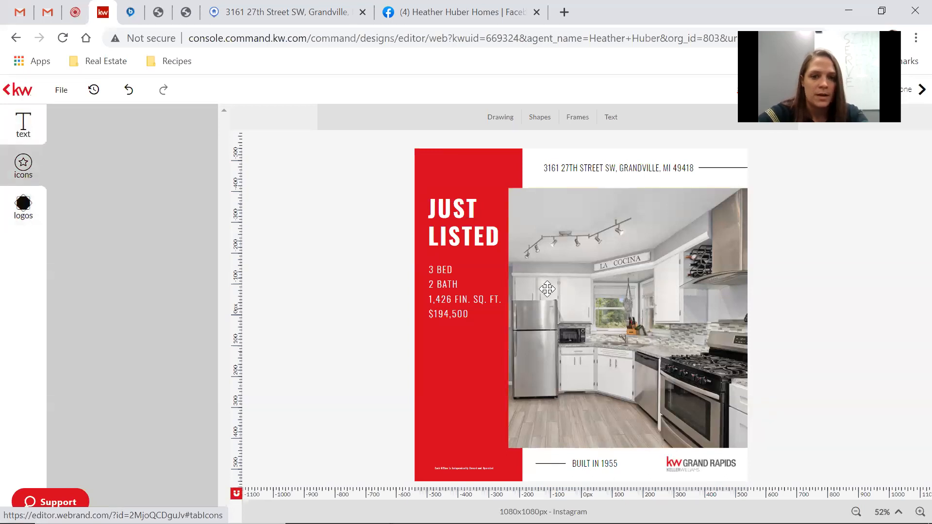
Select the kitchen photo and open the company App Images folder.
click(593, 326)
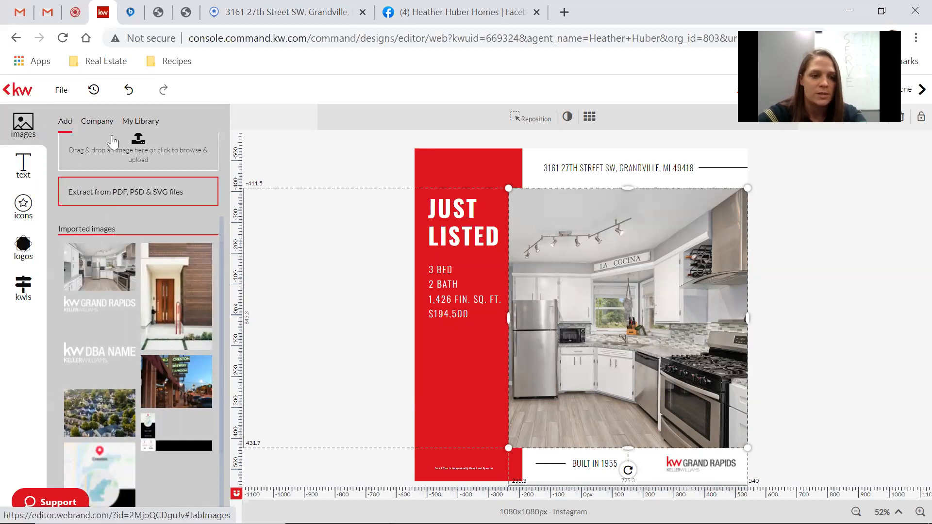
mouse_move(126, 255)
scroll(95, 344, down, 3)
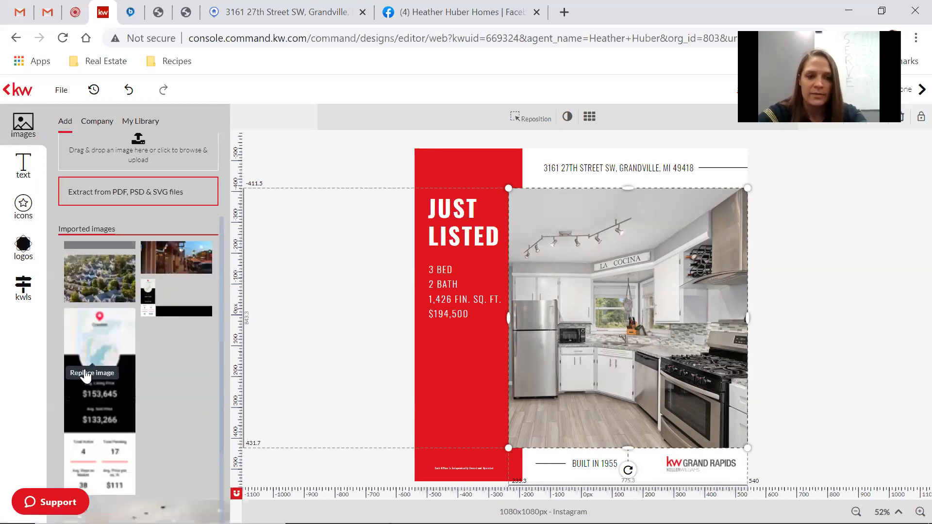
scroll(147, 341, up, 3)
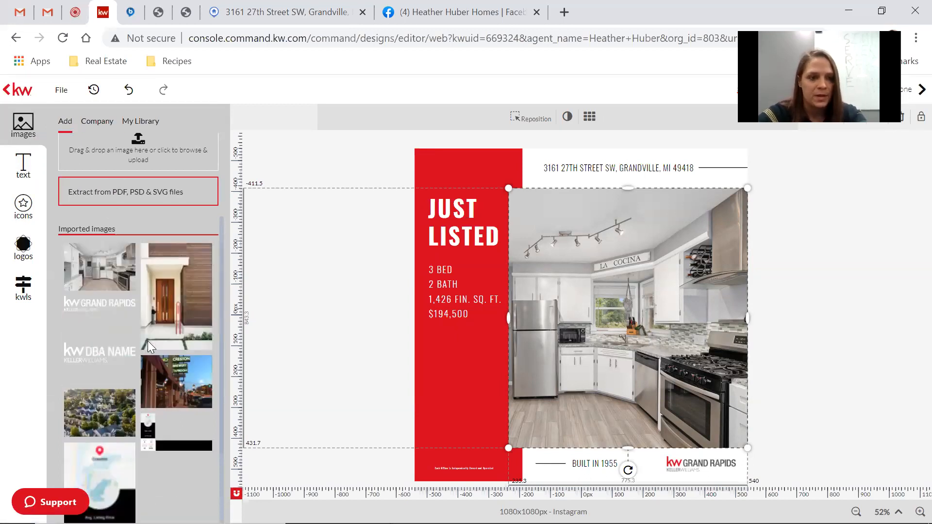
scroll(108, 360, up, 3)
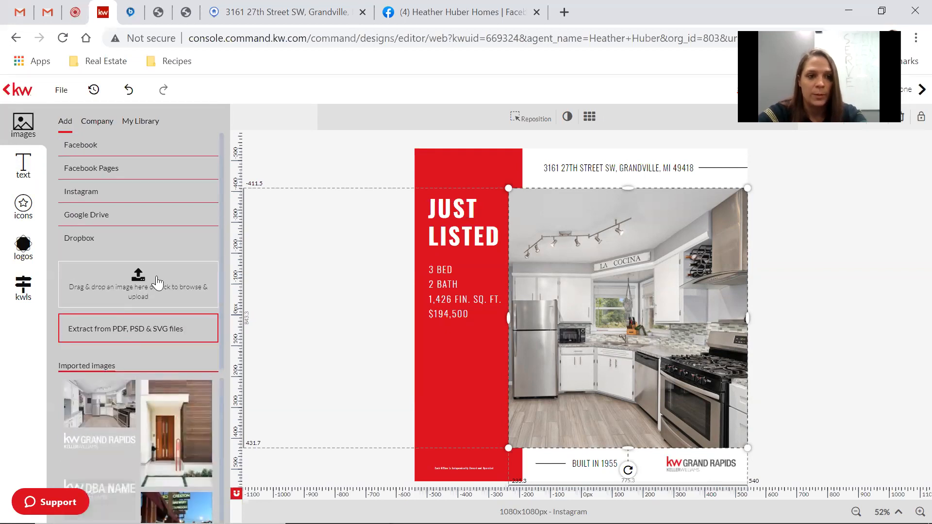
click(102, 124)
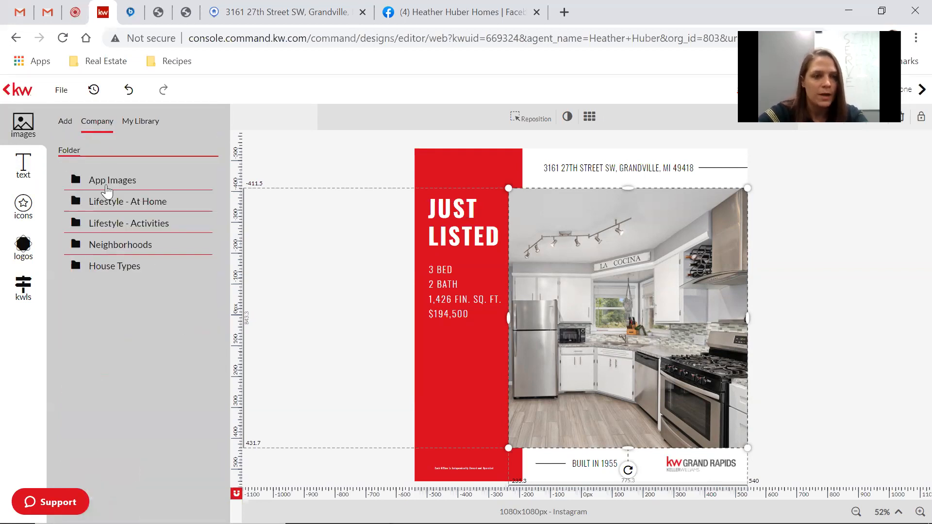
click(107, 186)
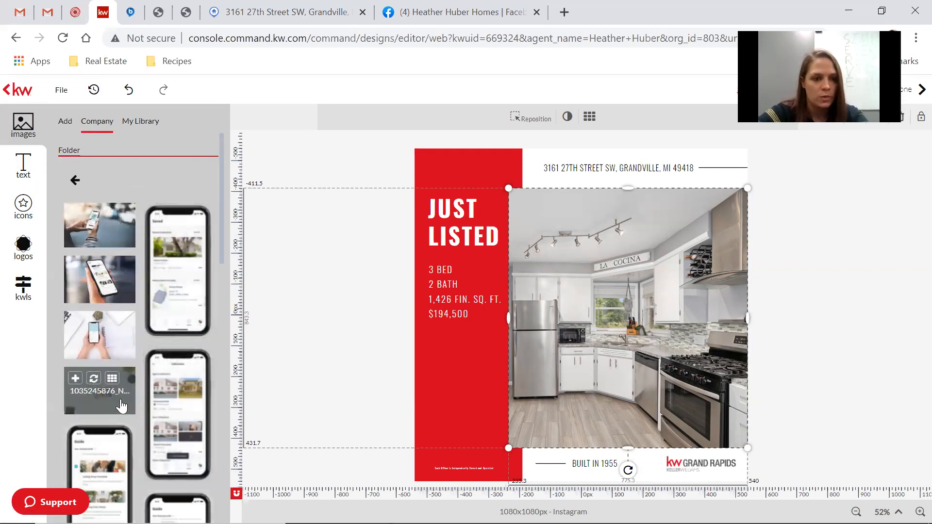
scroll(121, 405, down, 10)
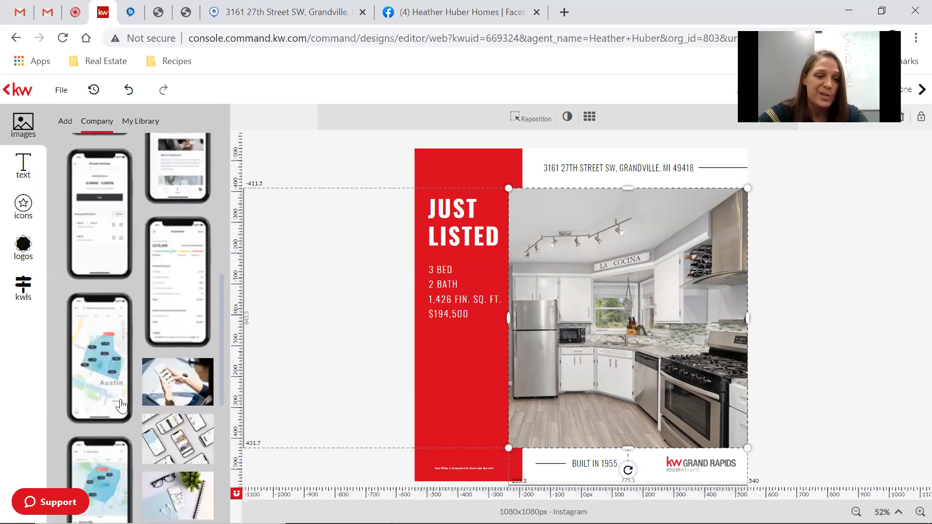
scroll(121, 405, down, 1)
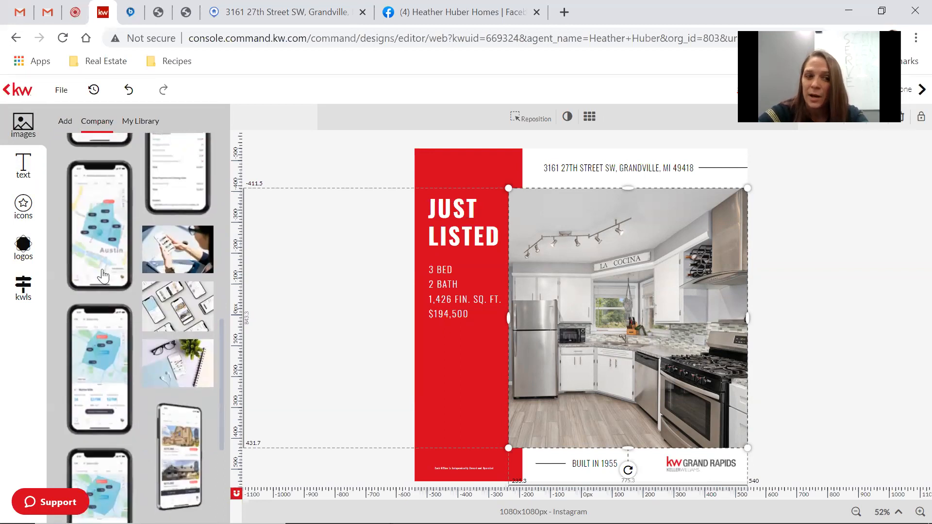
mouse_move(101, 226)
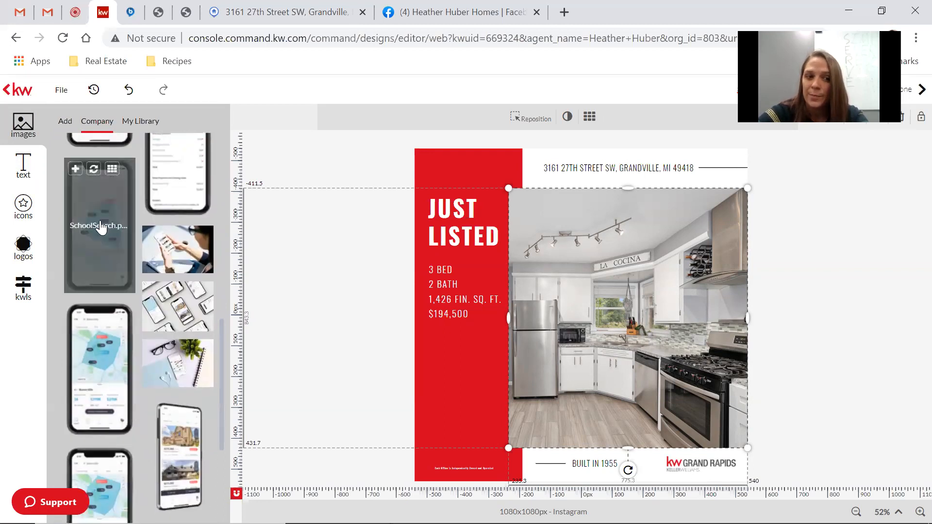
Try swapping in and dropping phone map images, undoing each so the kitchen flier stays unchanged.
click(76, 170)
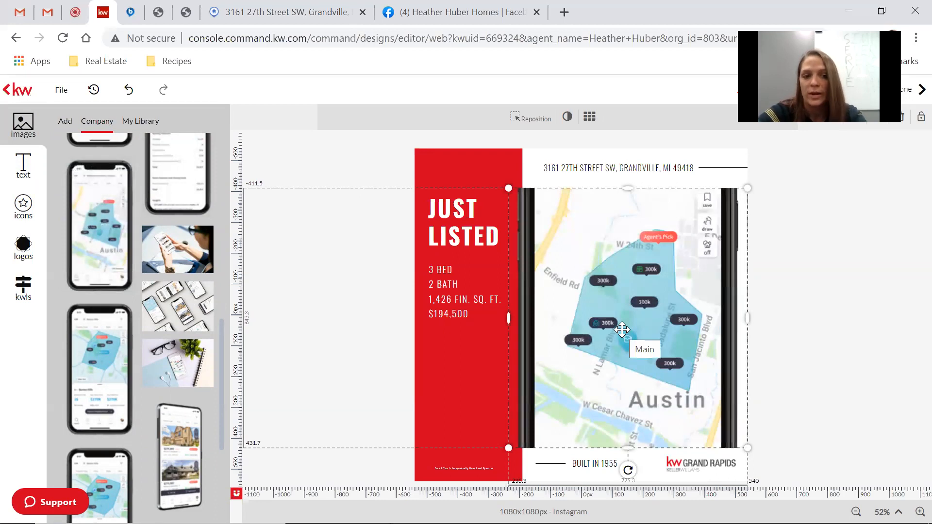
drag(622, 331, 565, 329)
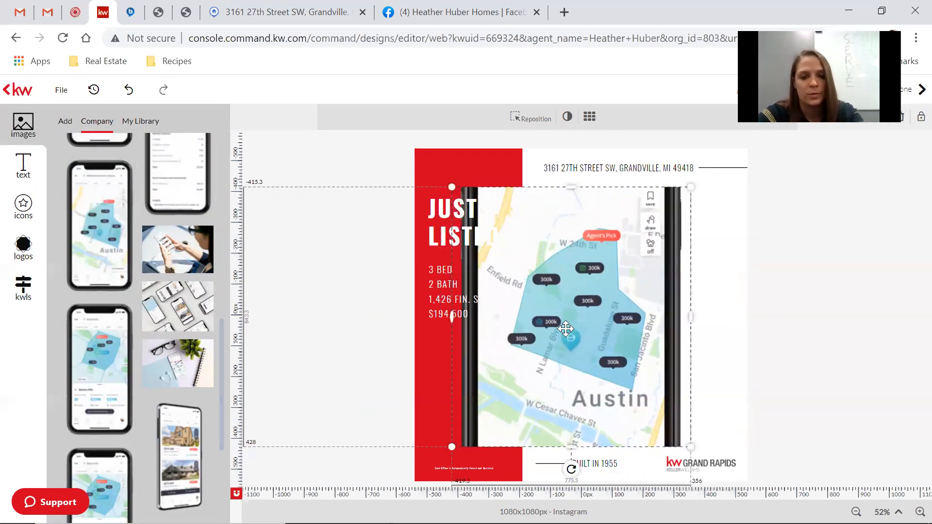
key(ctrl+z)
key(ctrl+z)
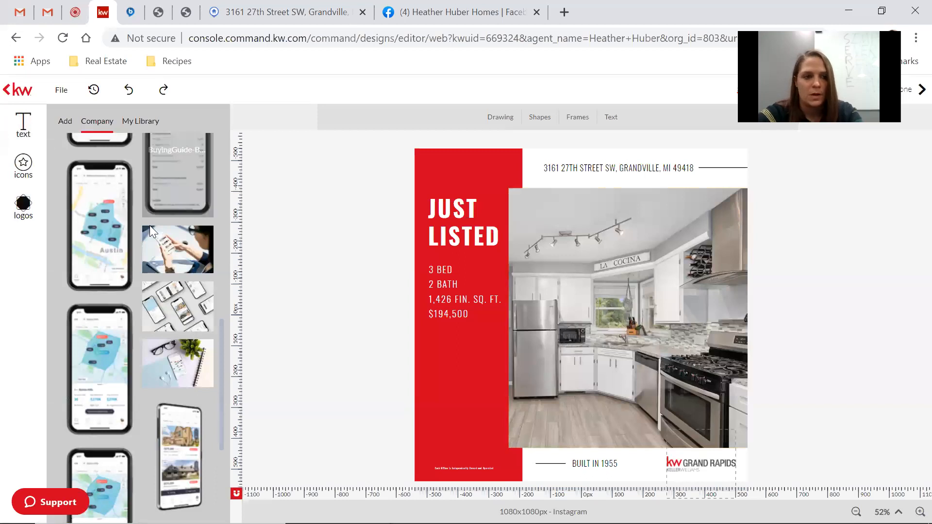
drag(98, 234, 468, 252)
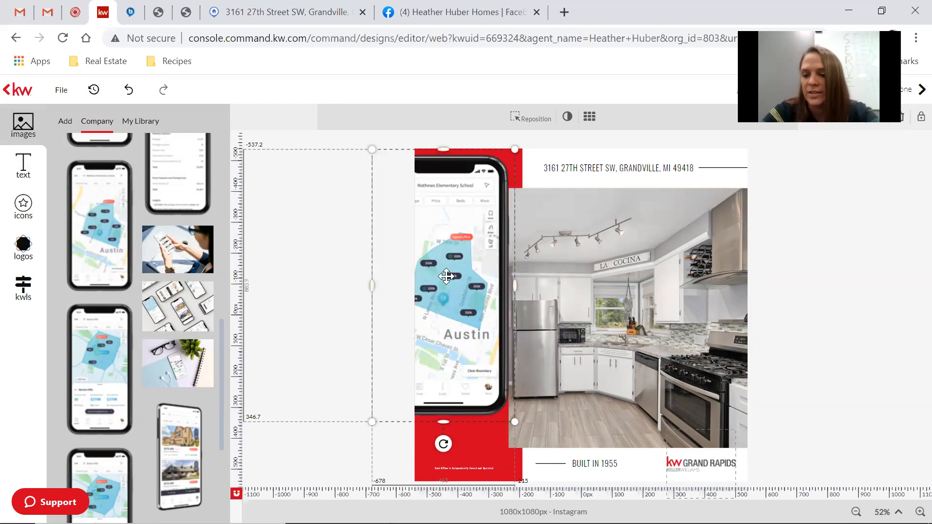
key(Delete)
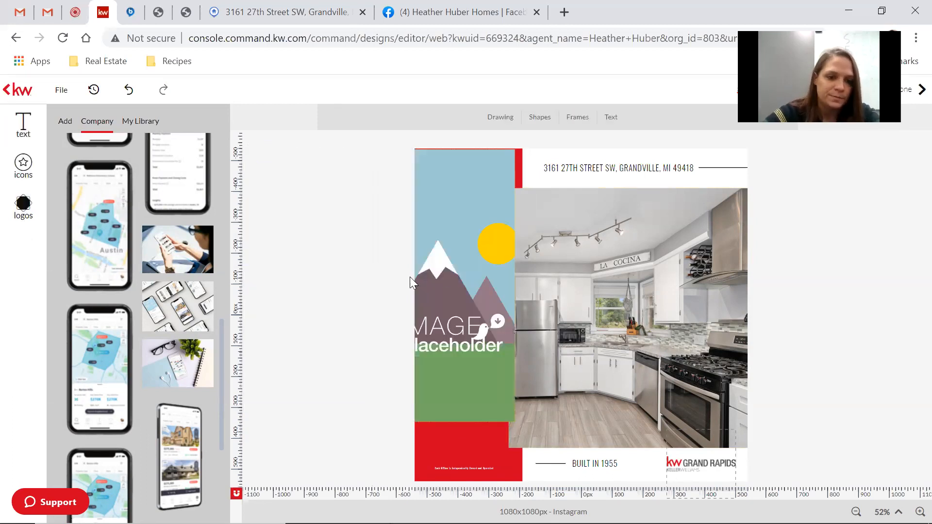
click(489, 318)
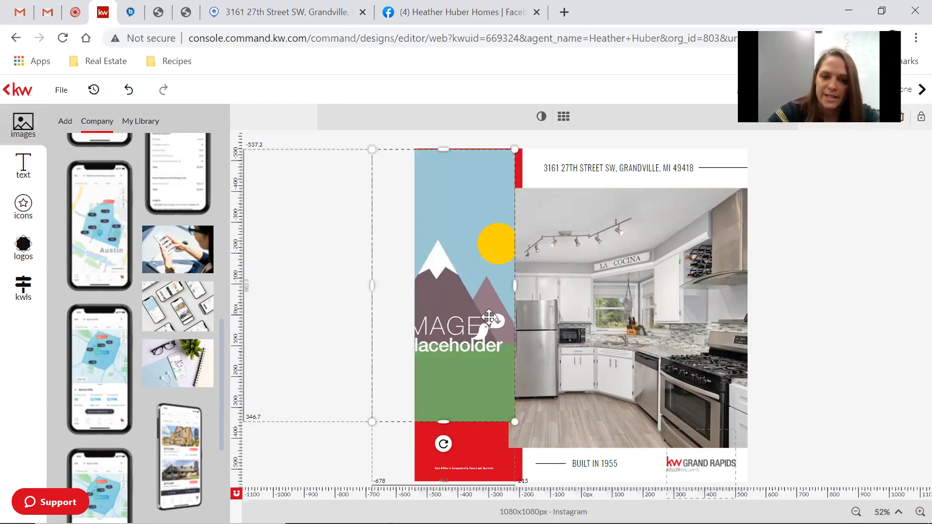
key(ctrl+z)
scroll(134, 313, down, 4)
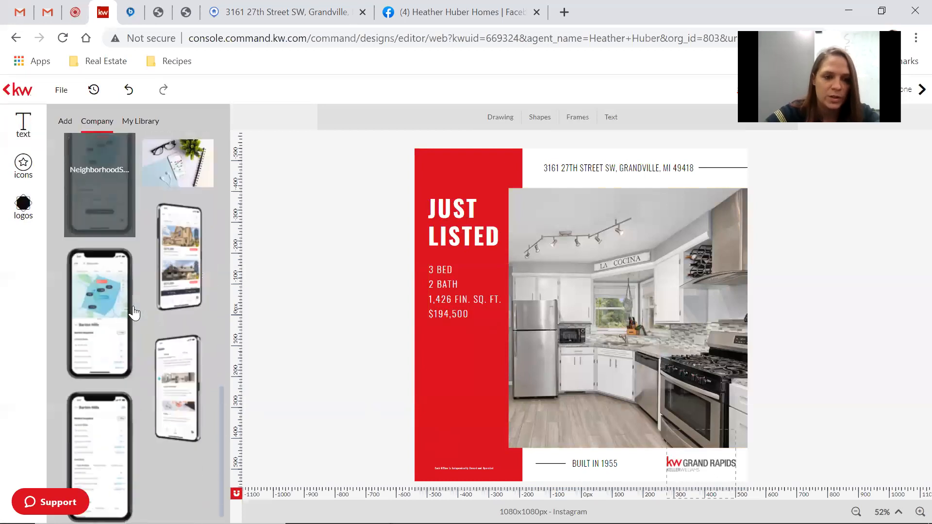
scroll(134, 313, up, 12)
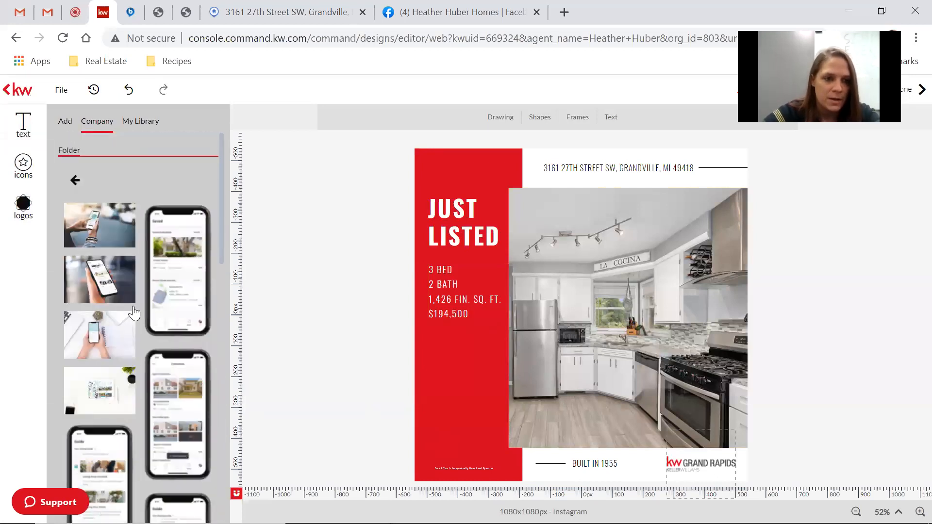
Browse the Lifestyle - At Home photo folder, then return to the company folder list.
click(75, 180)
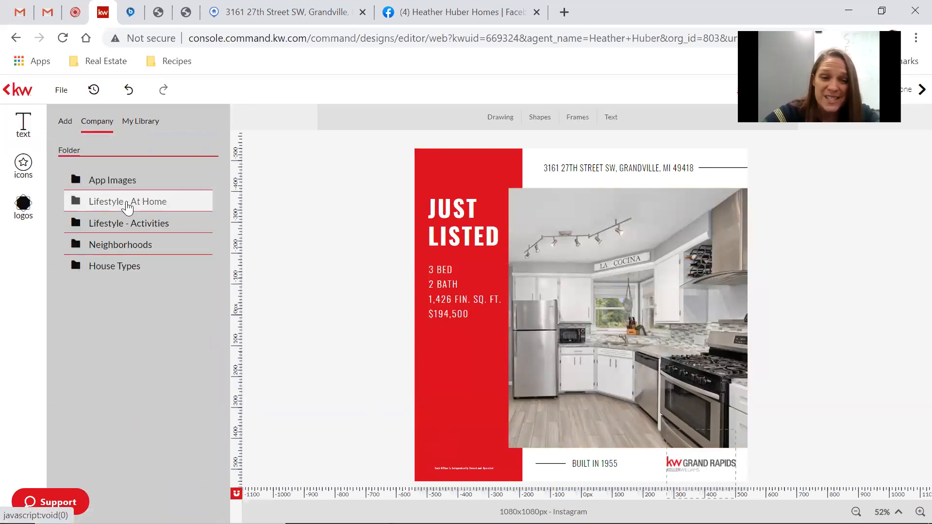
click(127, 208)
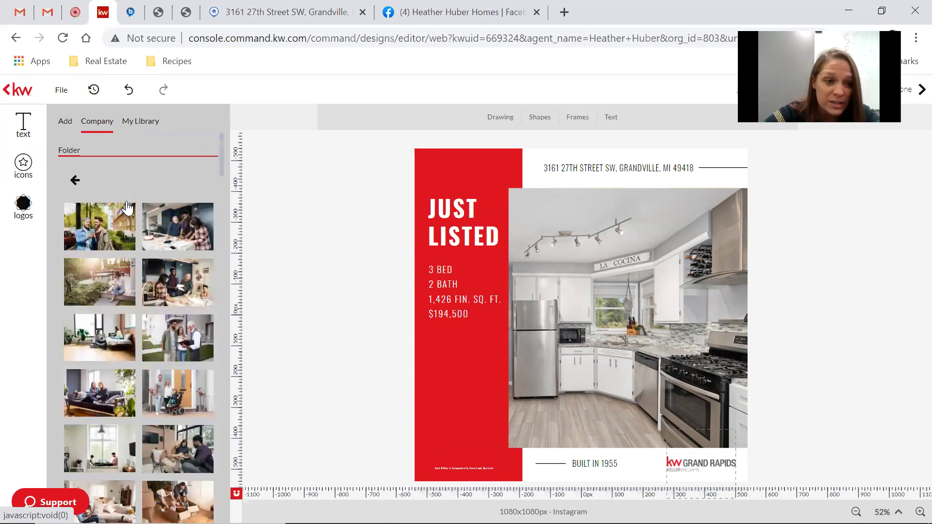
scroll(116, 365, down, 15)
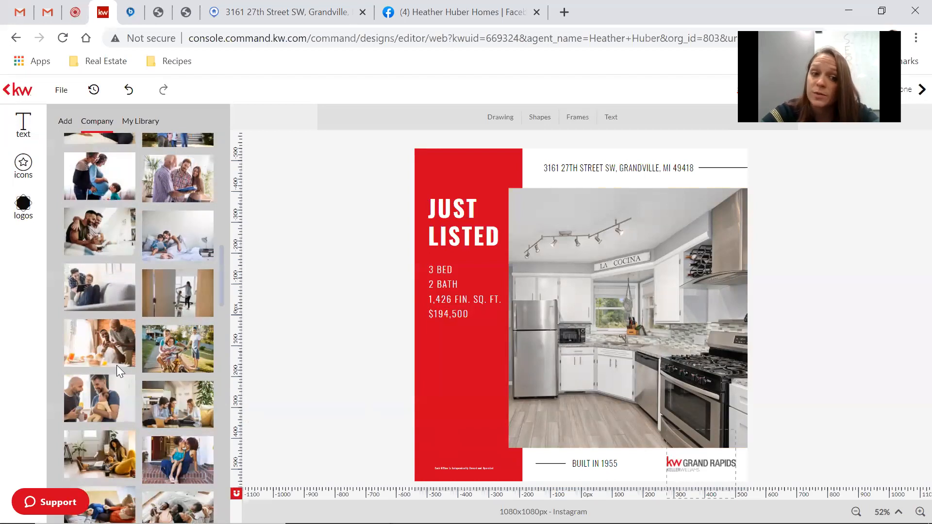
scroll(116, 365, down, 5)
scroll(117, 365, down, 10)
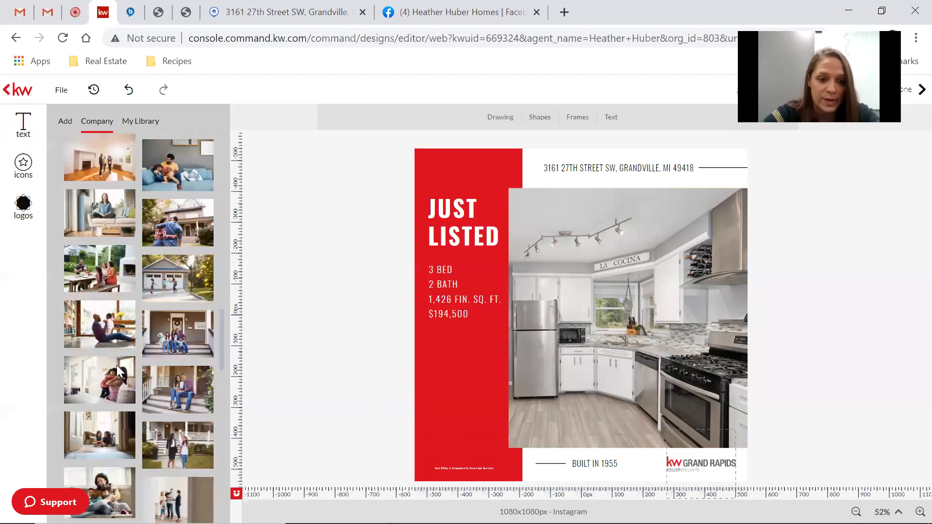
scroll(116, 365, down, 5)
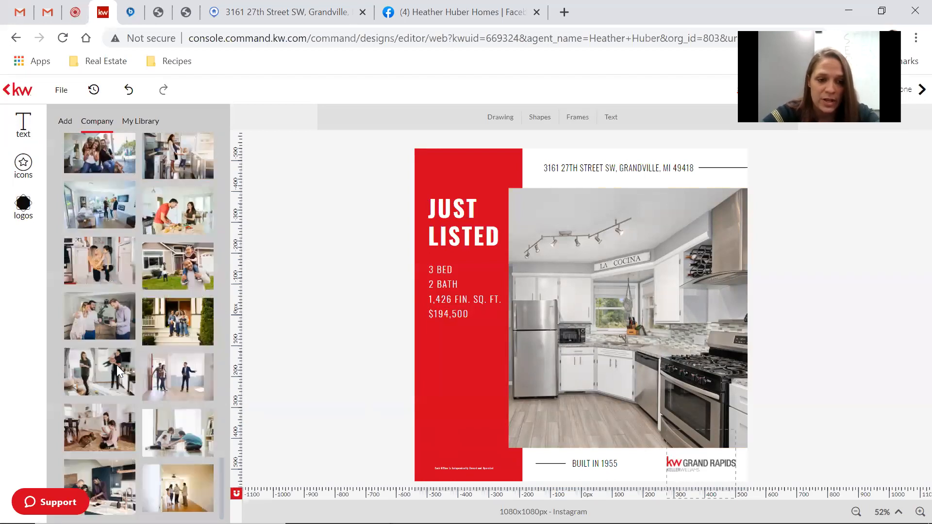
scroll(210, 280, up, 10)
scroll(211, 280, up, 20)
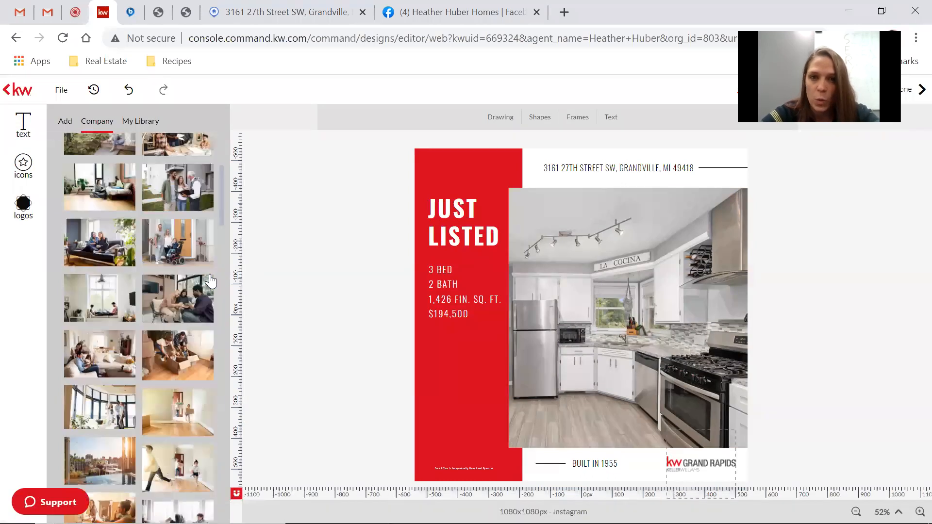
click(76, 181)
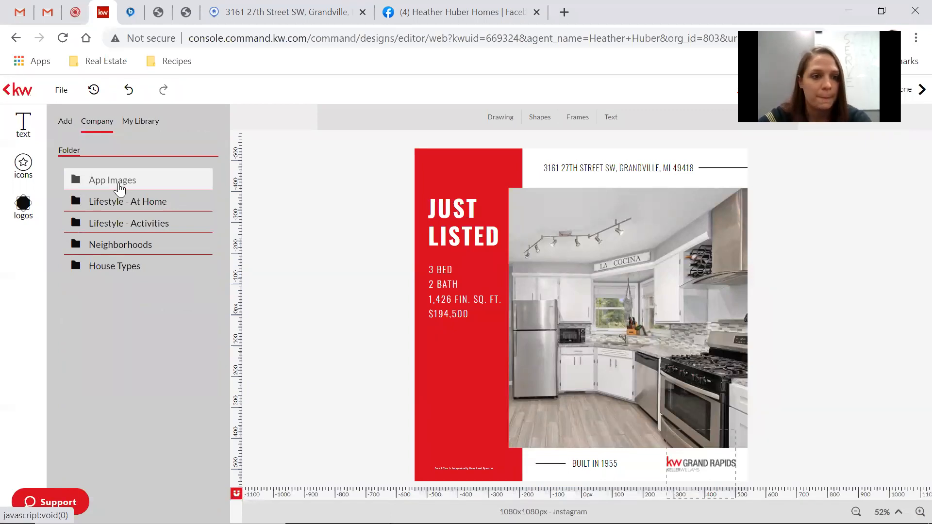
Browse the Neighborhoods picture folder, then go back to the company image folders.
click(134, 245)
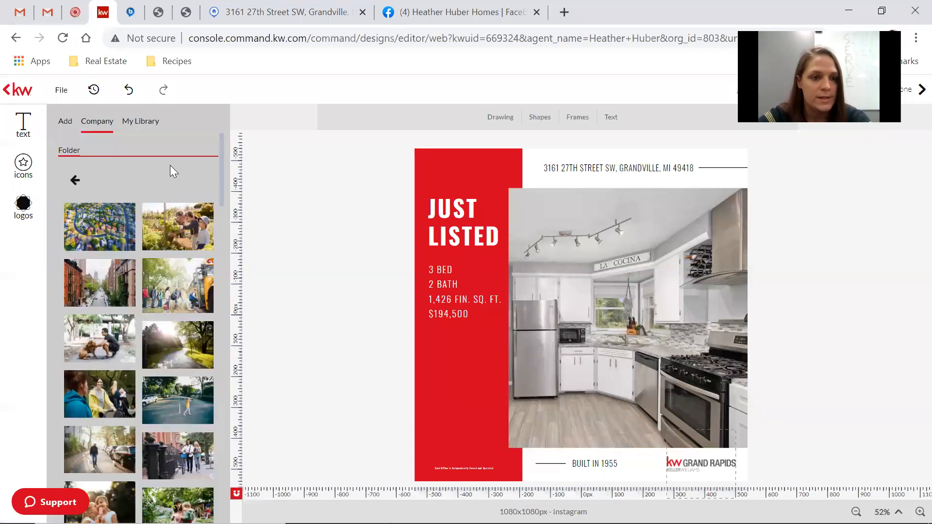
scroll(137, 297, down, 10)
scroll(136, 297, down, 10)
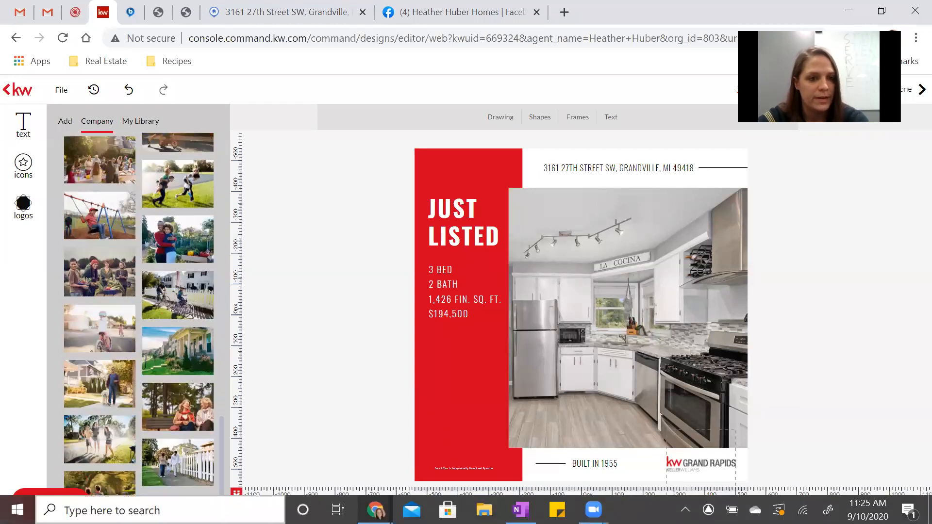
scroll(137, 297, up, 15)
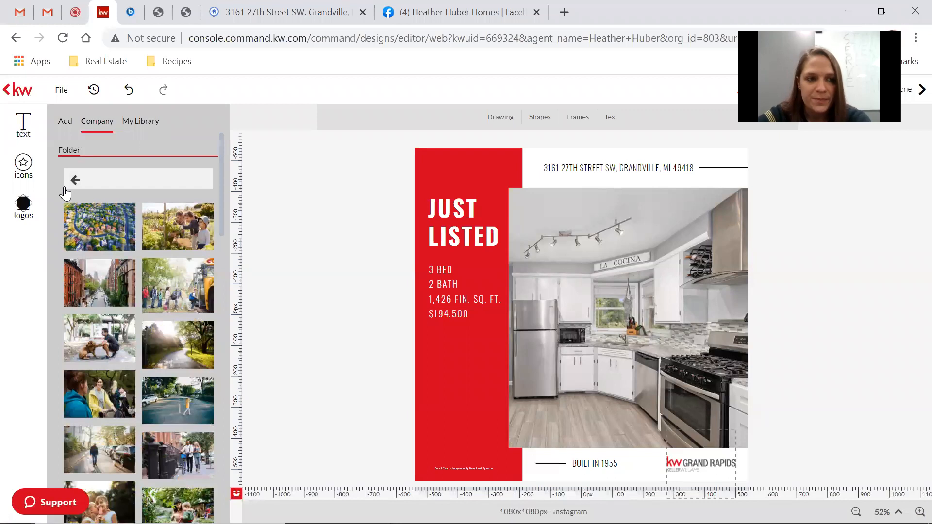
click(96, 184)
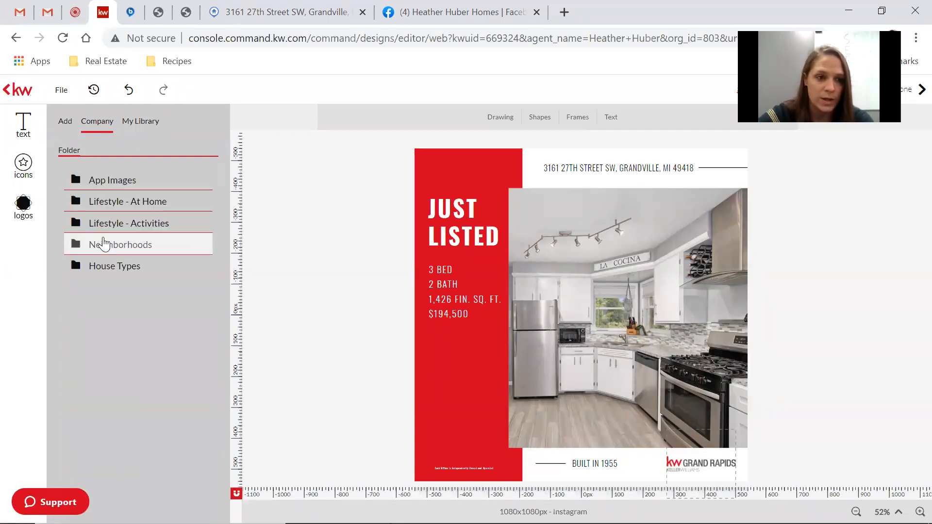
Show the My Library panel of agent headshots and KW logos.
click(148, 124)
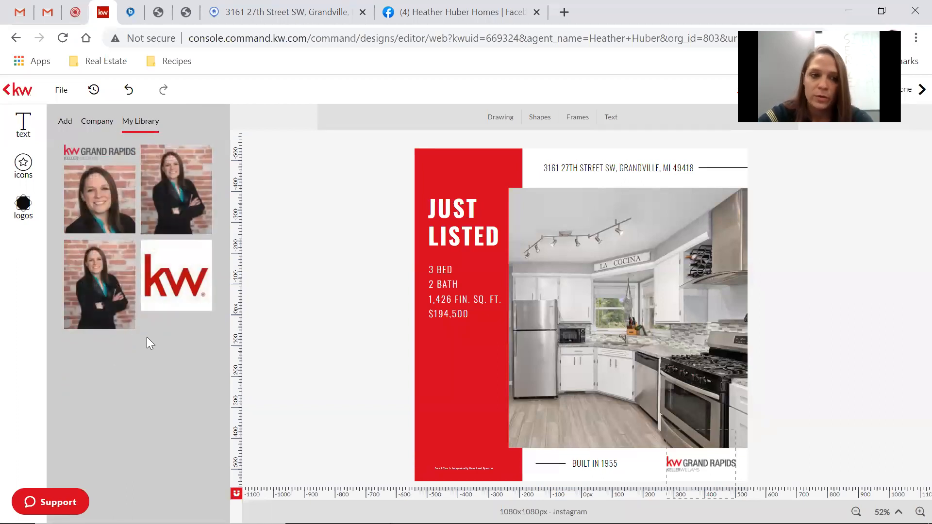
mouse_move(96, 207)
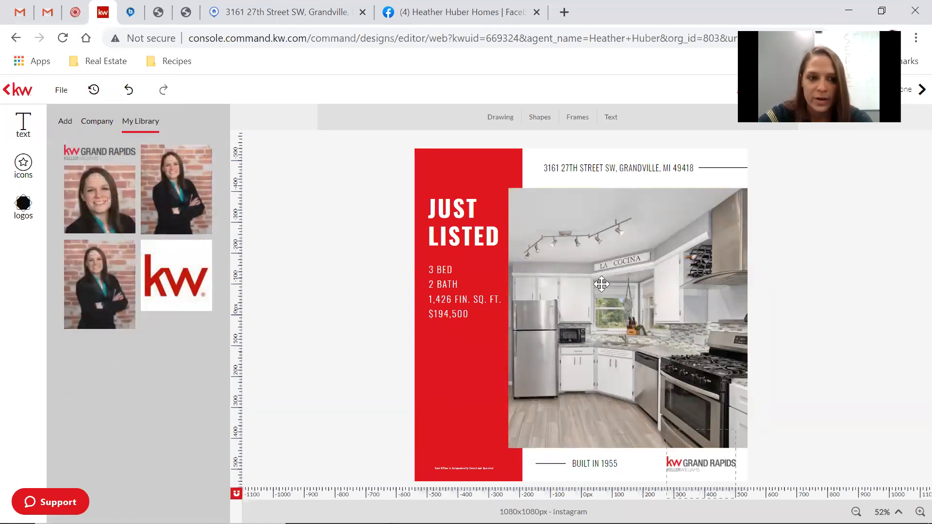
mouse_move(187, 287)
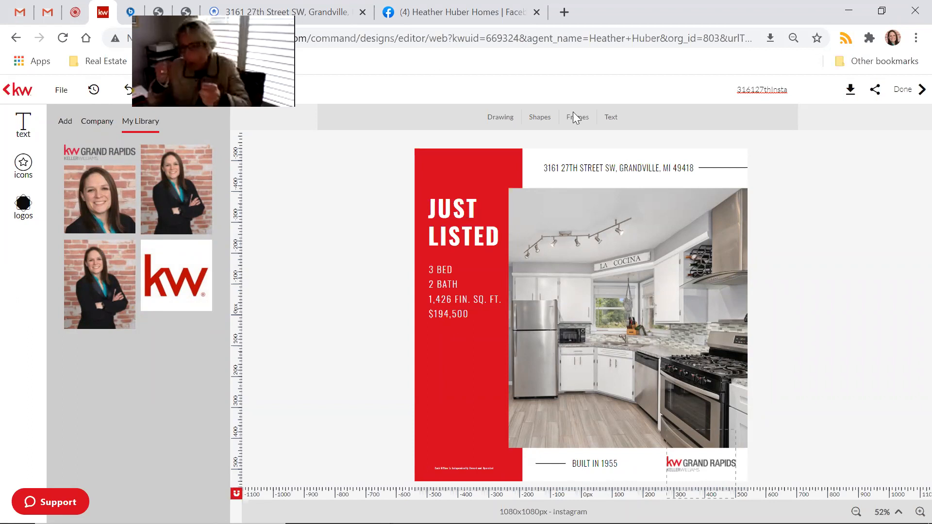
Exit the editor via Done without saving, returning to My Design Templates.
click(901, 97)
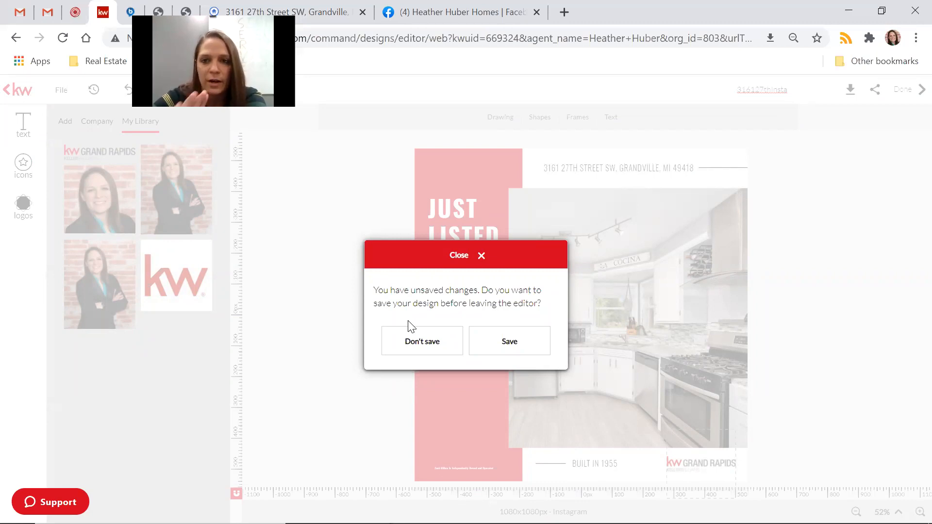
click(416, 348)
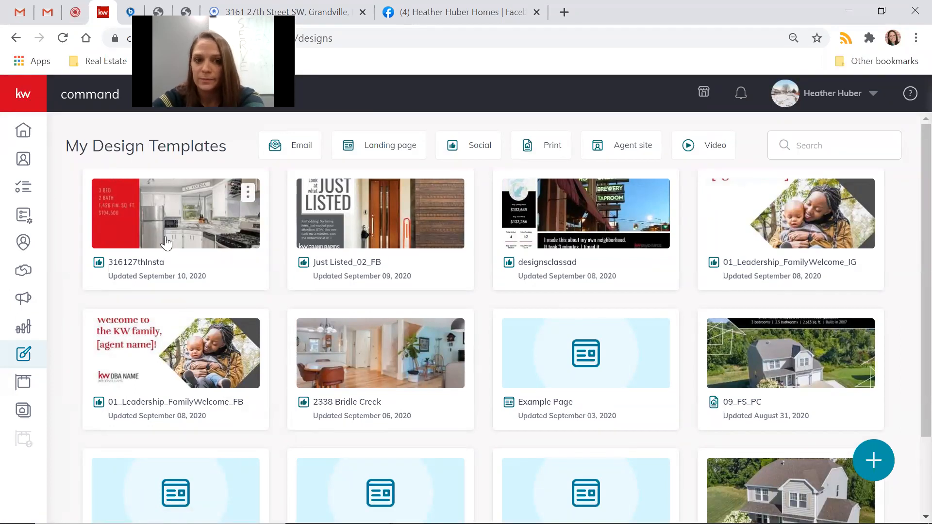
scroll(298, 397, down, 3)
scroll(297, 398, up, 3)
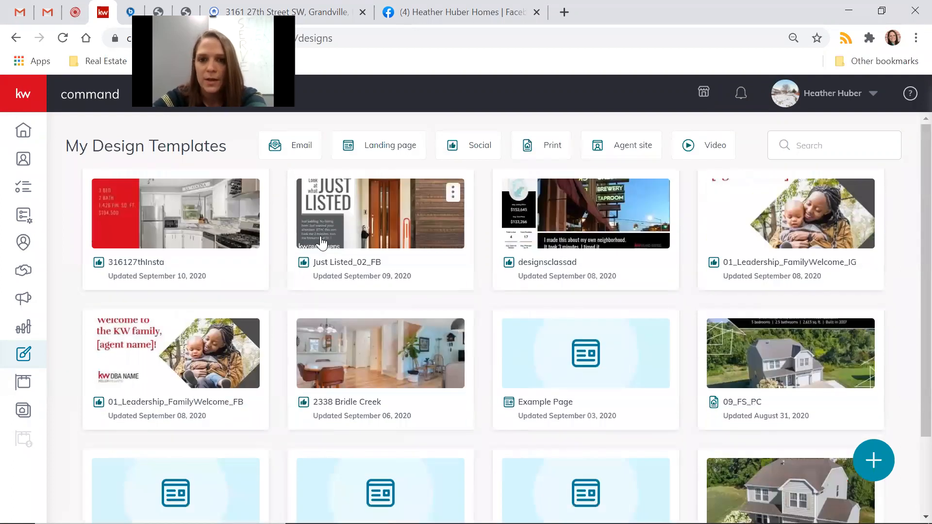
Start a new Print design importing listing photos and text, showing Only My Listings.
click(880, 465)
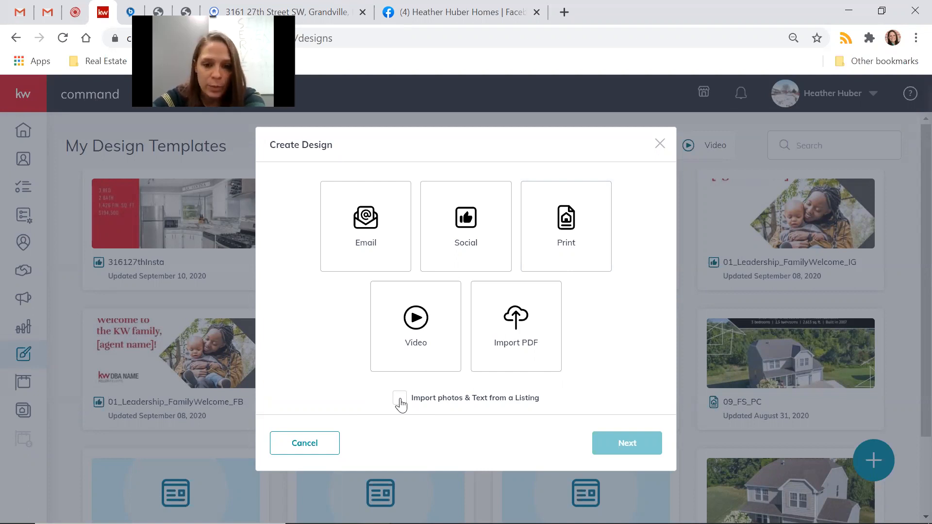
click(584, 224)
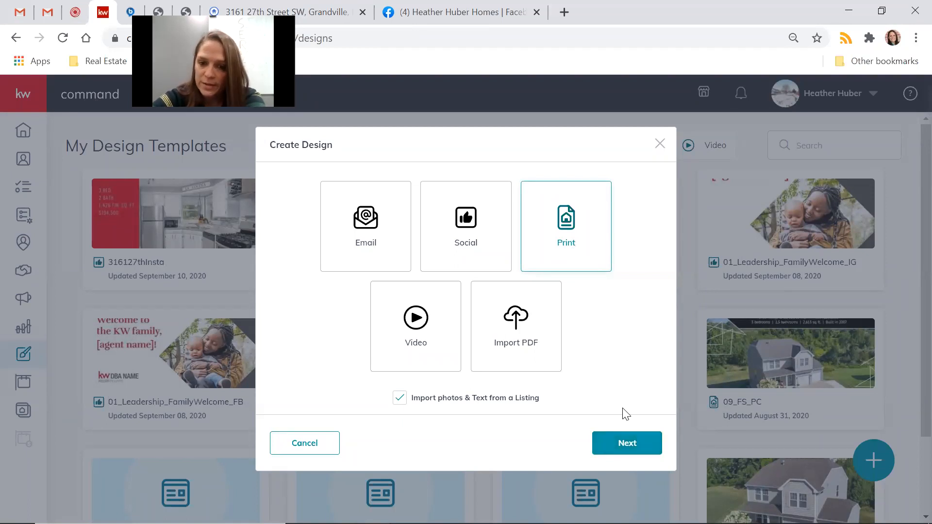
click(631, 452)
click(853, 127)
click(850, 186)
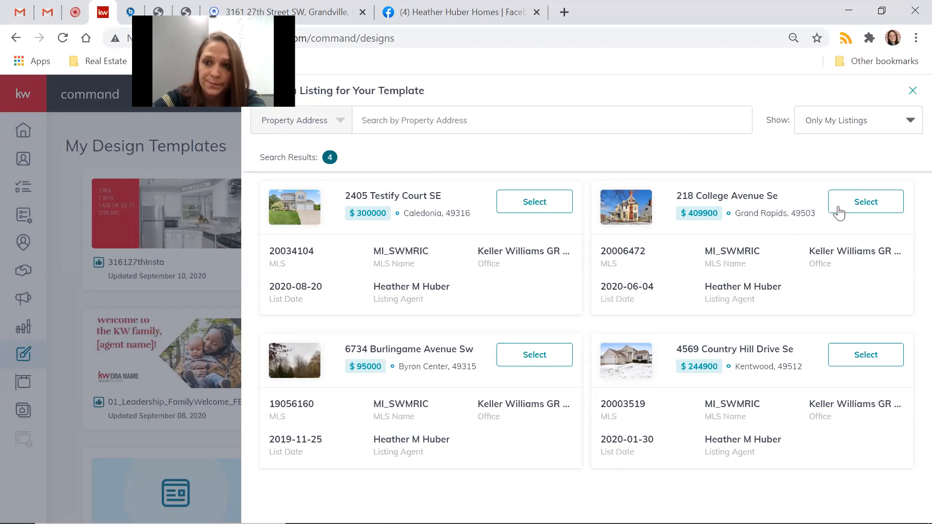
Attach a listing to the print design and view the KW App > My App templates.
click(912, 94)
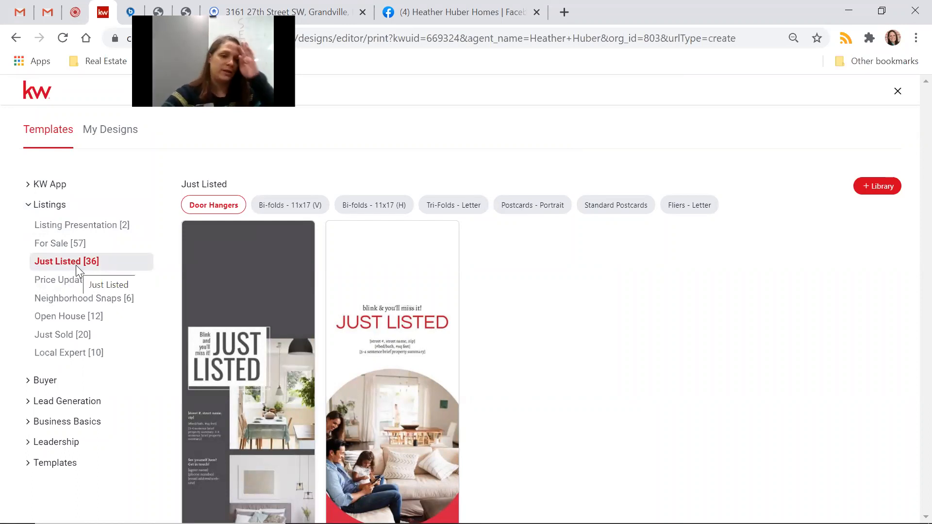
click(27, 206)
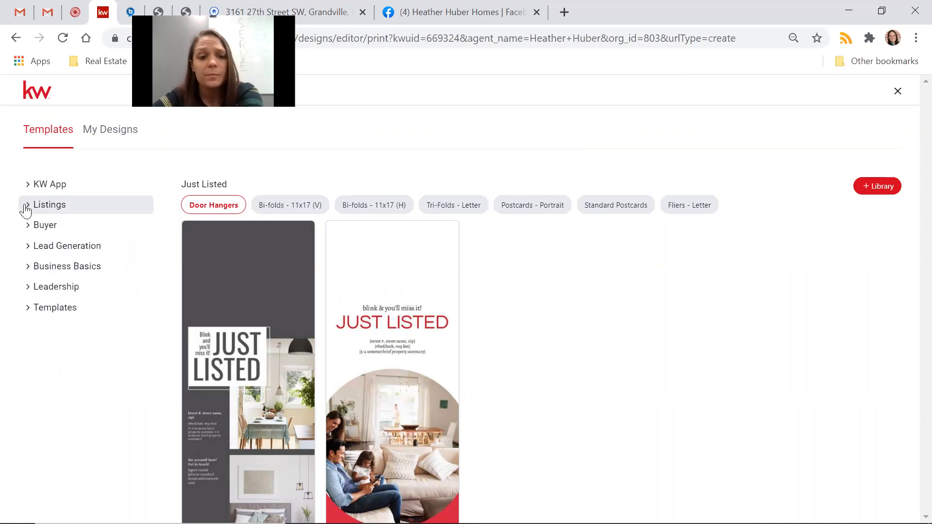
click(46, 190)
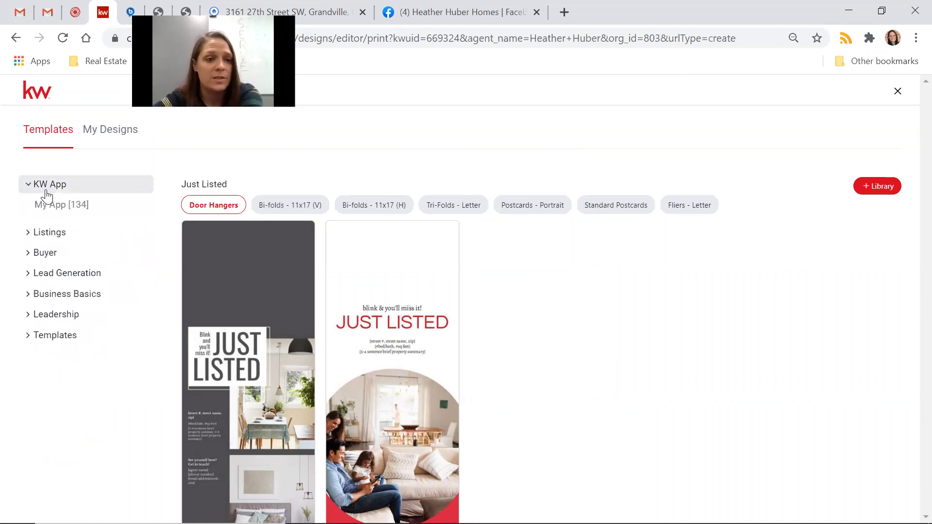
click(59, 206)
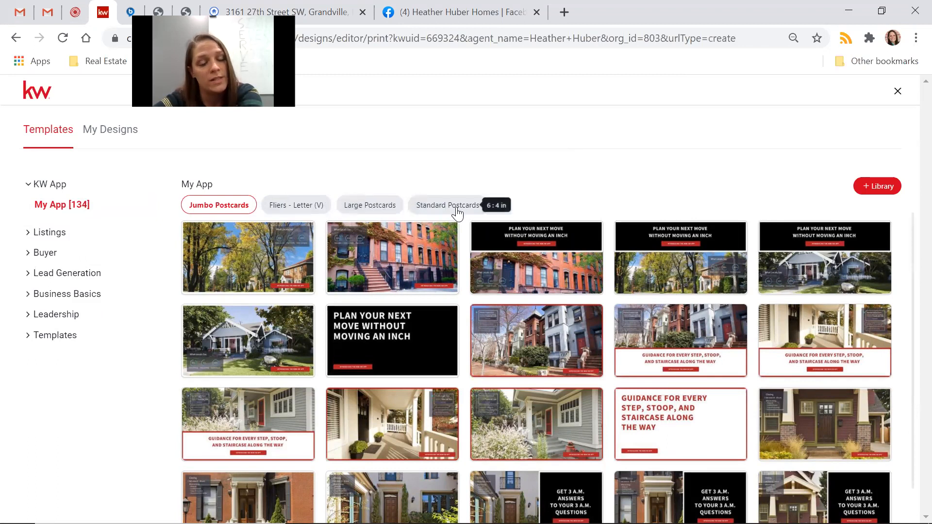
Switch the gallery to the Leadership > Training letter-size flier templates.
click(27, 192)
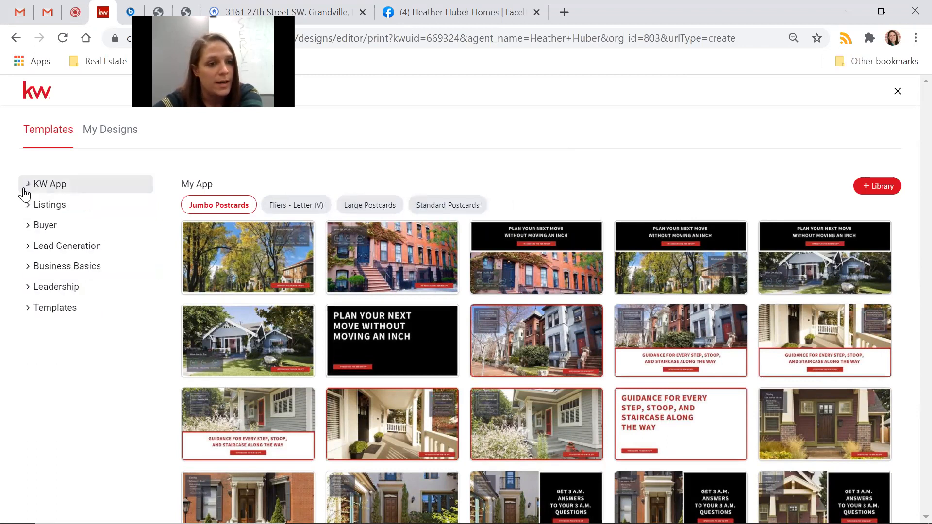
click(36, 287)
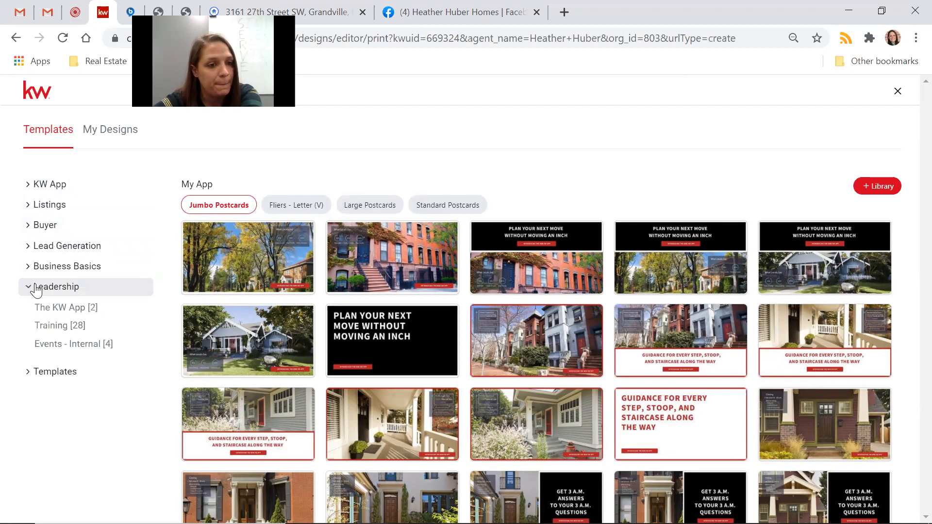
click(58, 326)
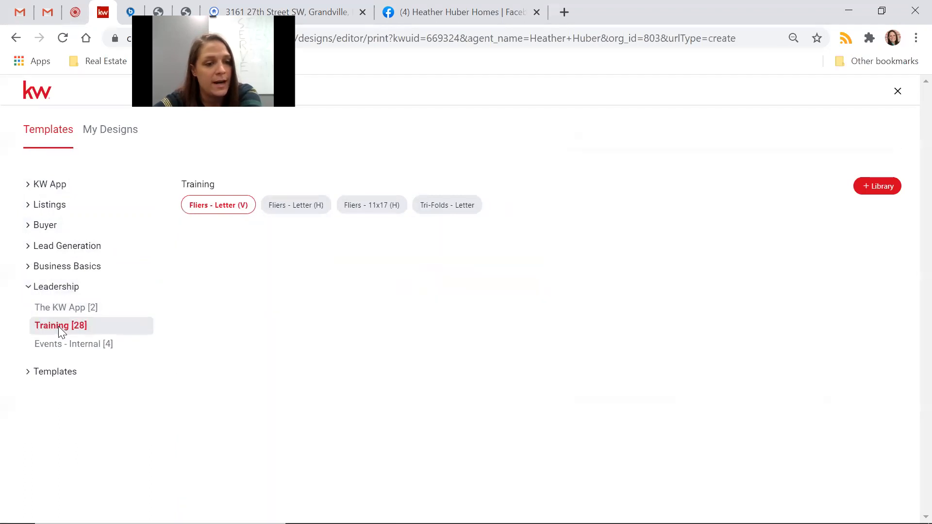
mouse_move(485, 277)
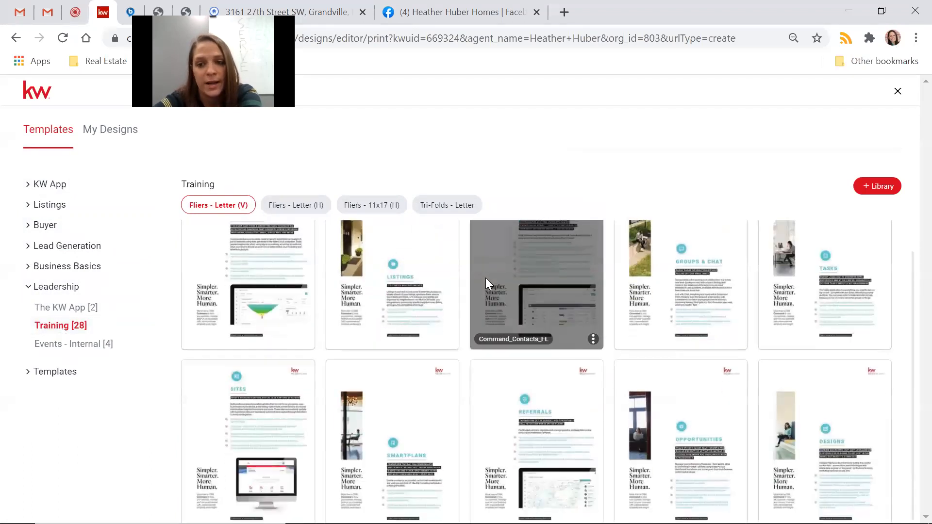
mouse_move(293, 423)
mouse_move(292, 328)
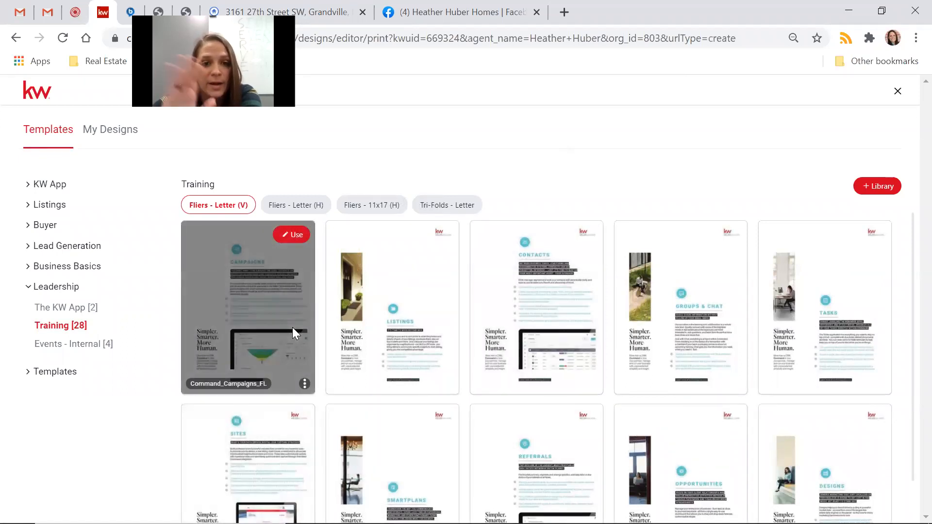
Browse the Leadership Tri-Folds - Letter and Fliers - 11x17 (H) templates.
click(426, 206)
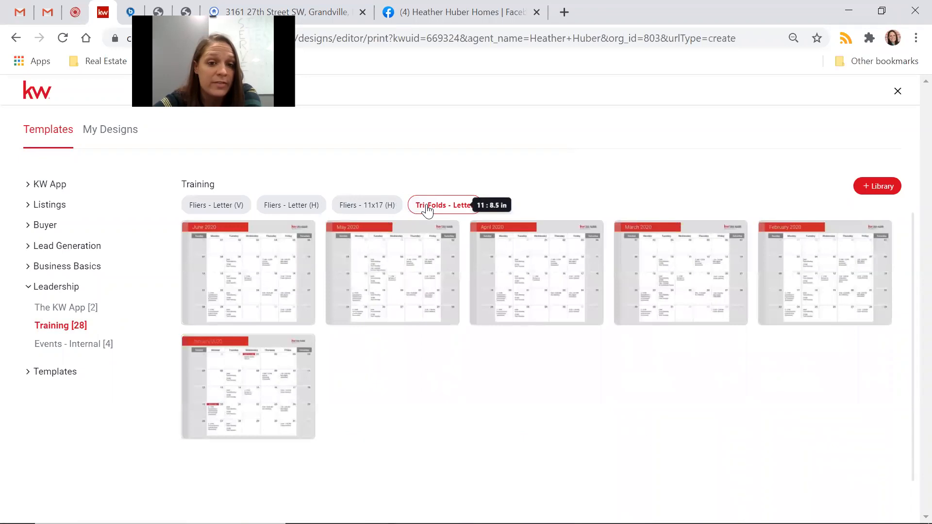
mouse_move(822, 283)
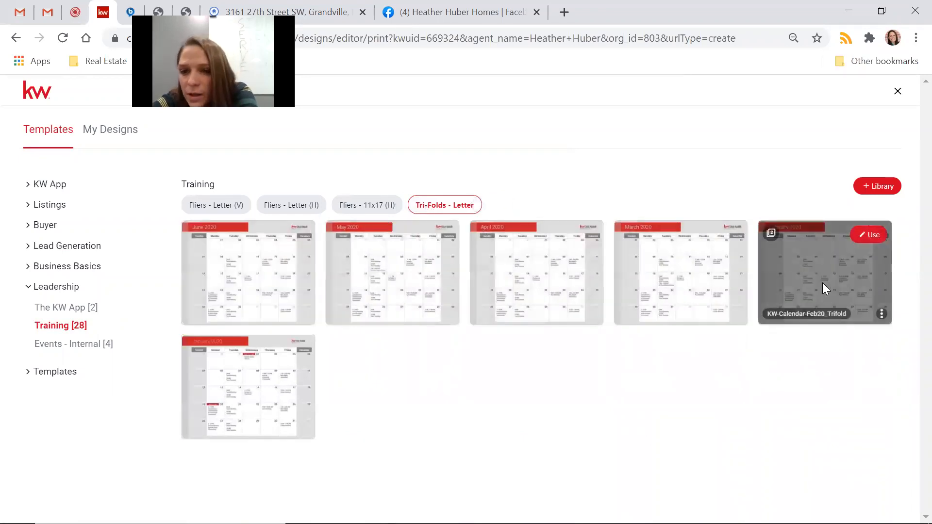
mouse_move(248, 397)
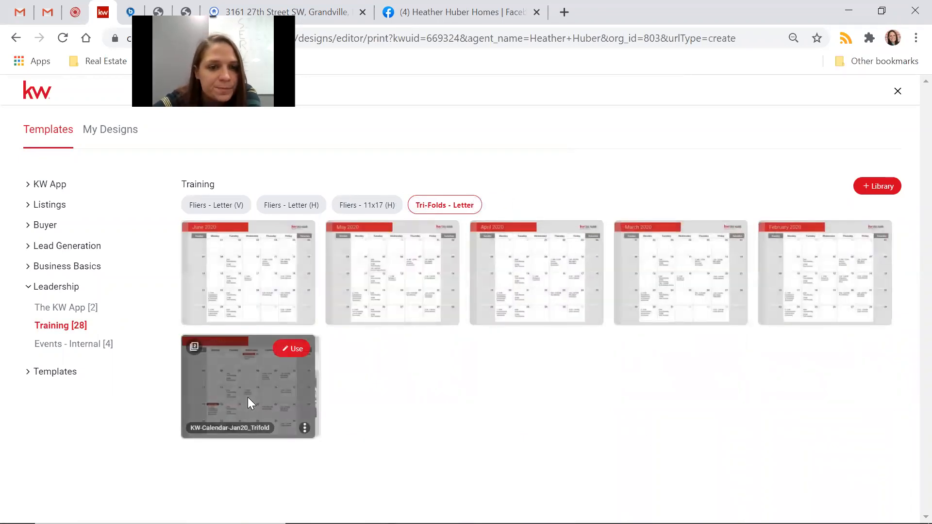
click(374, 214)
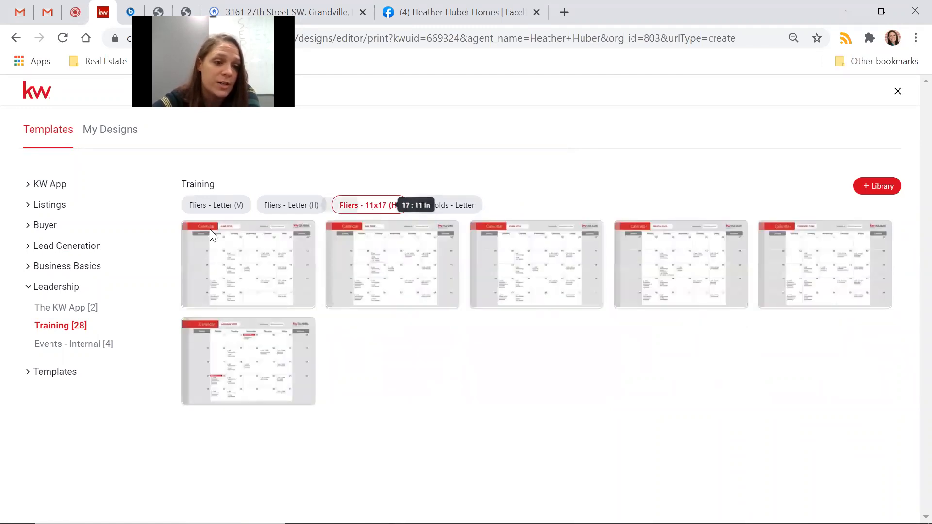
Show Events - Internal Bi-Folds - Half Letter (V) templates, then reopen the Listings categories.
click(74, 346)
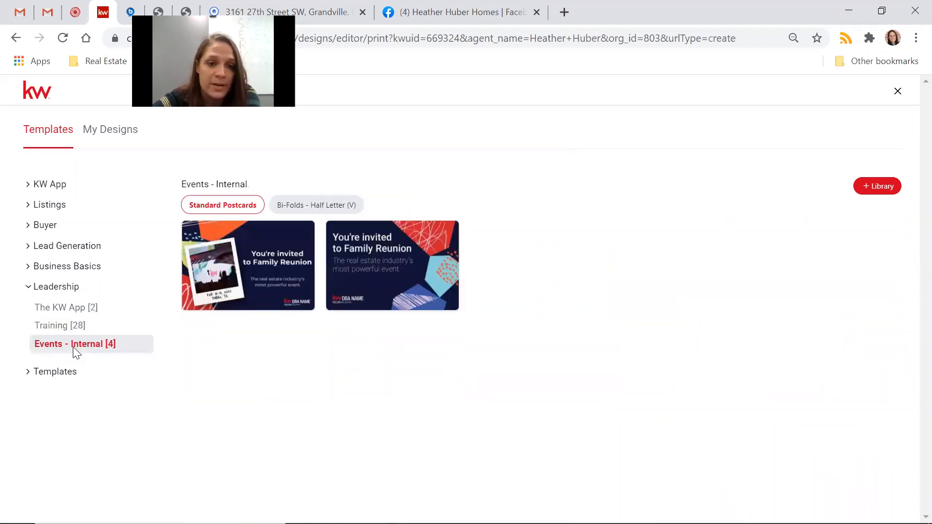
click(305, 206)
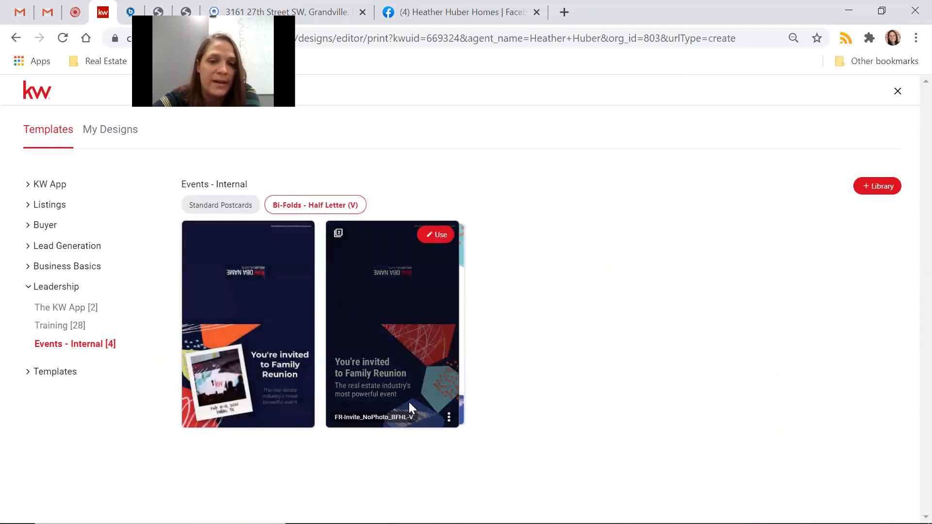
click(25, 287)
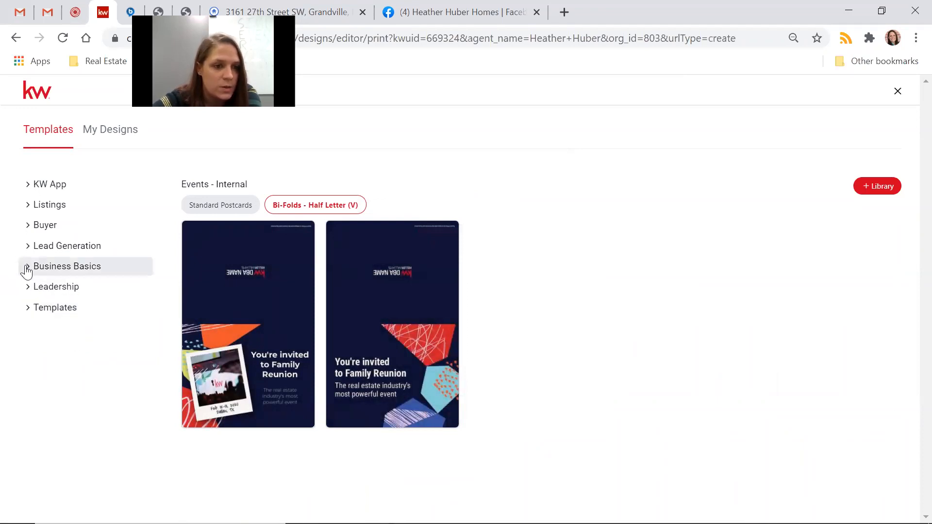
click(27, 211)
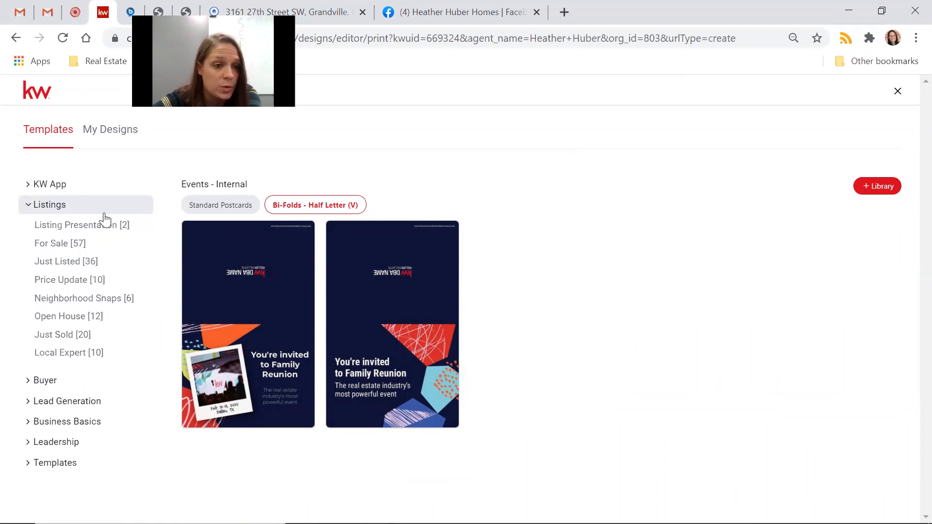
Look through the Listing Presentation templates.
click(92, 228)
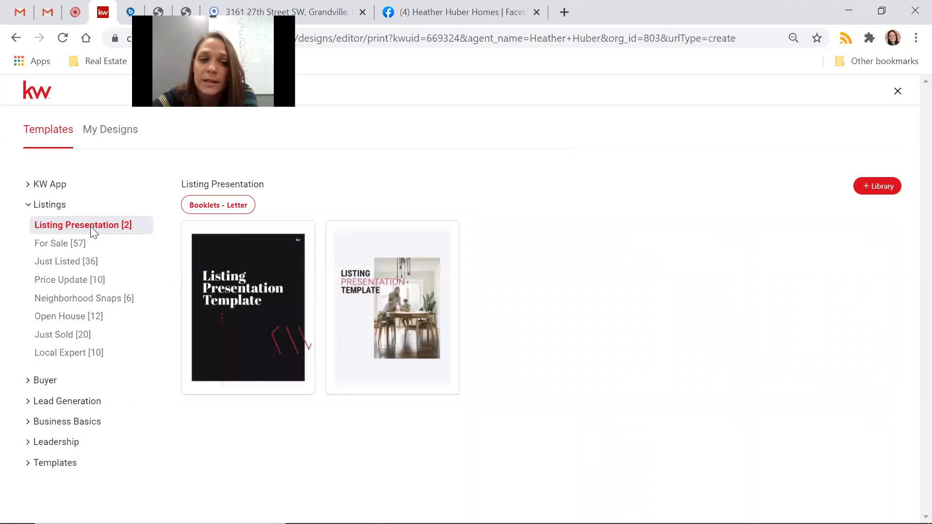
mouse_move(281, 331)
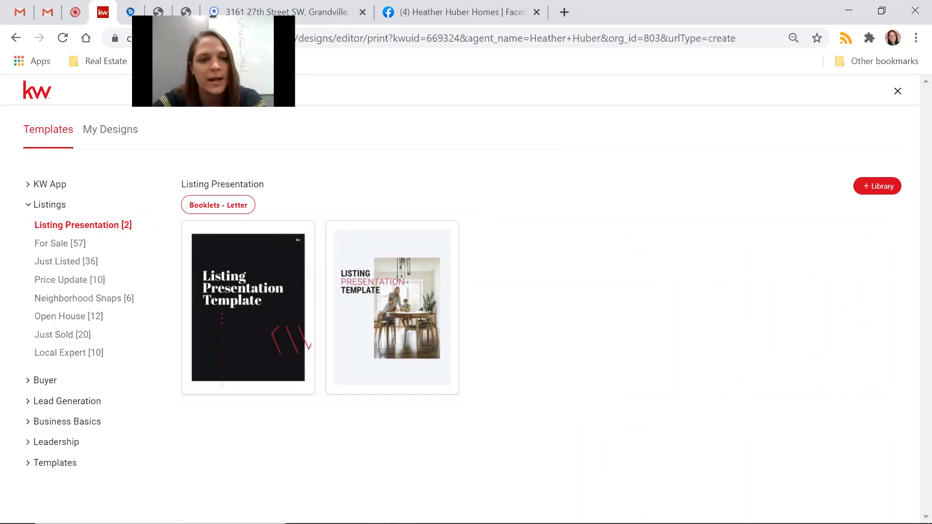
mouse_move(222, 302)
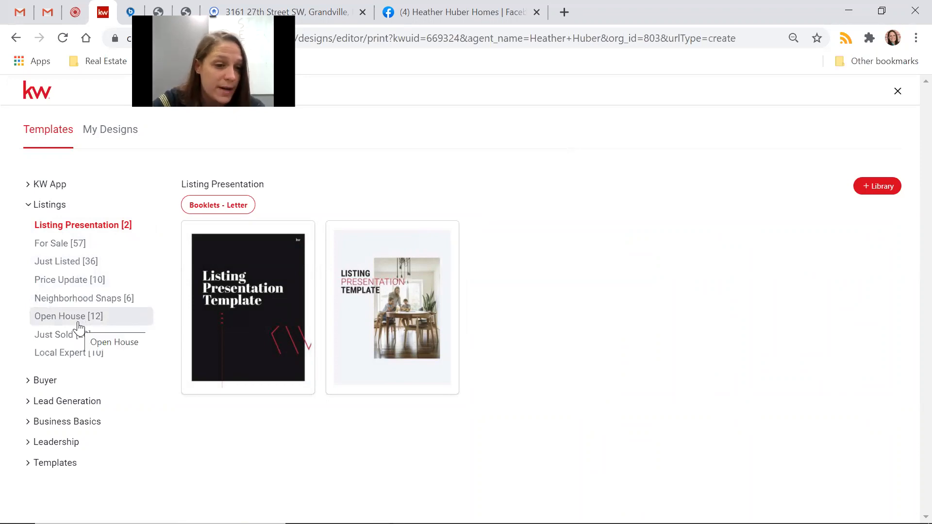
View Neighborhood Snaps door hangers, then its standard postcards OnTheMove-01_PC and OnTheMove-02_PC.
click(71, 298)
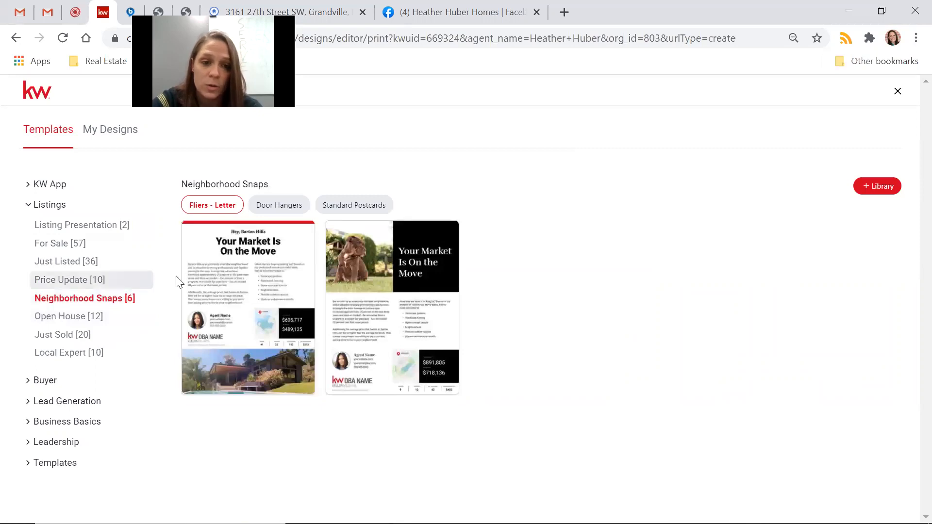
click(288, 211)
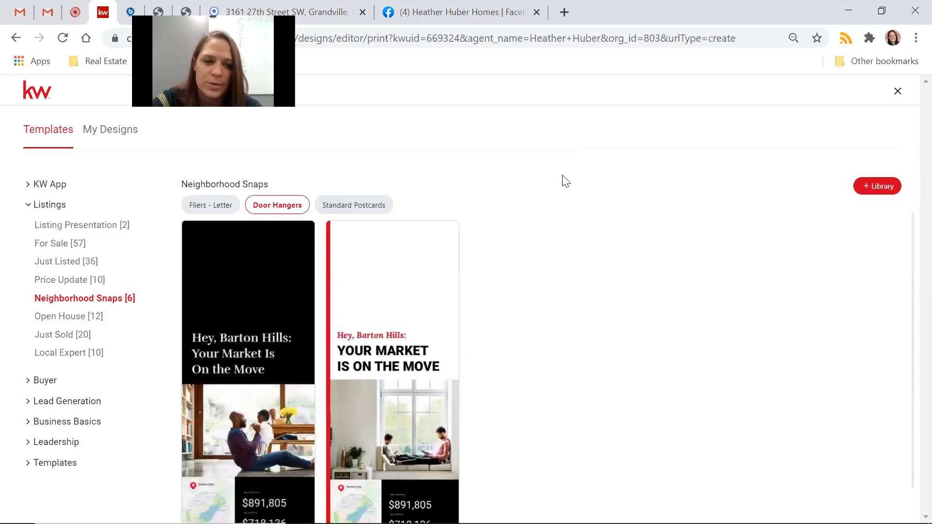
scroll(536, 335, down, 1)
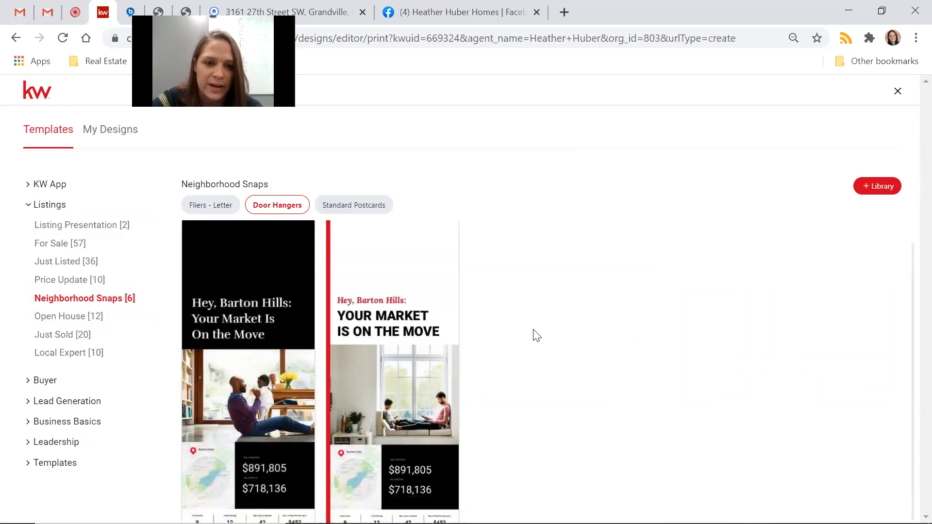
scroll(536, 335, up, 1)
click(359, 209)
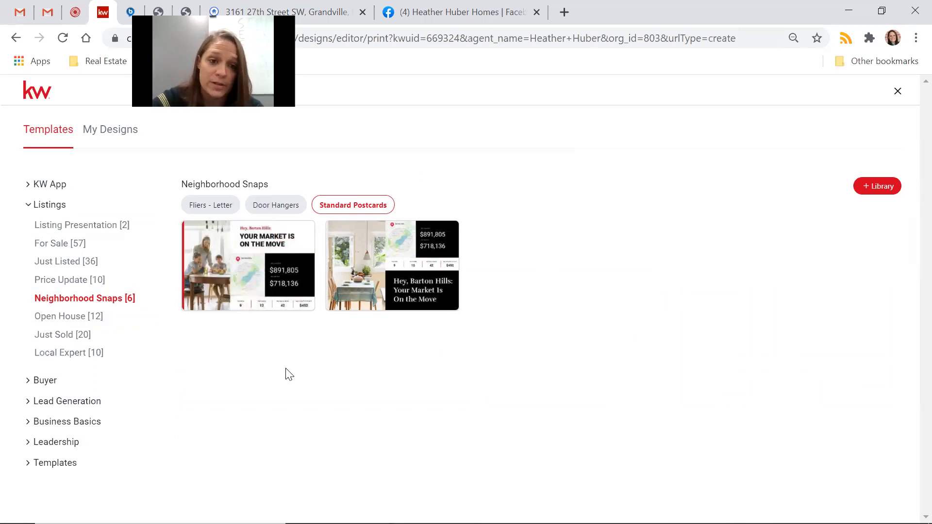
mouse_move(250, 264)
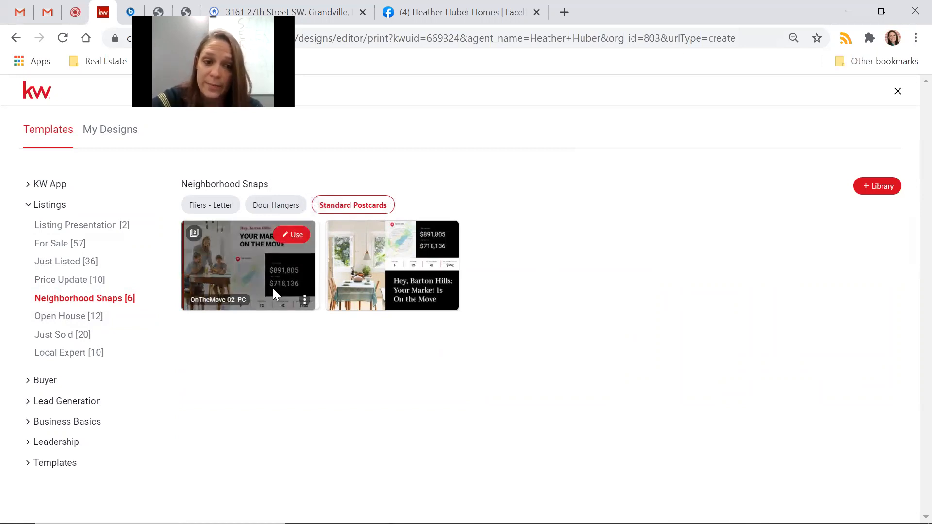
mouse_move(440, 244)
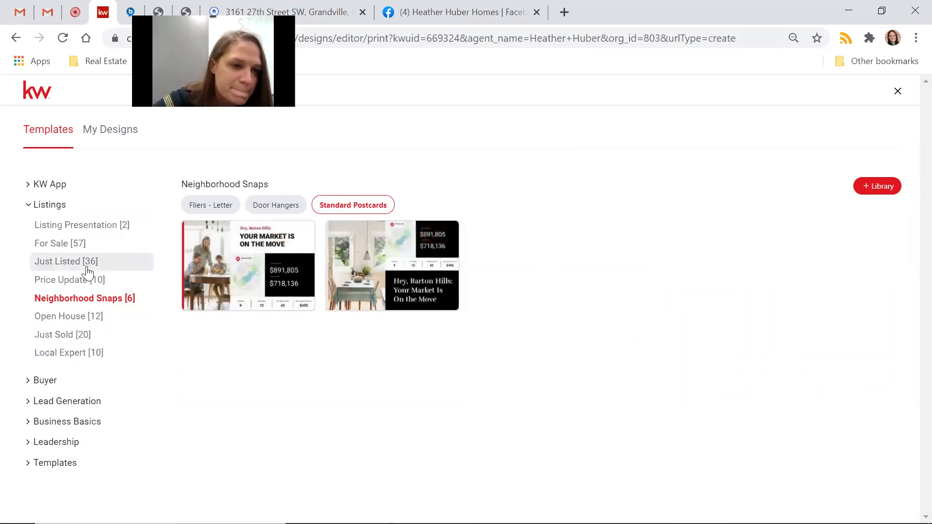
Filter the gallery to For Sale > Just Listed, Fliers - Letter, including JustListed_07_FL.
click(98, 247)
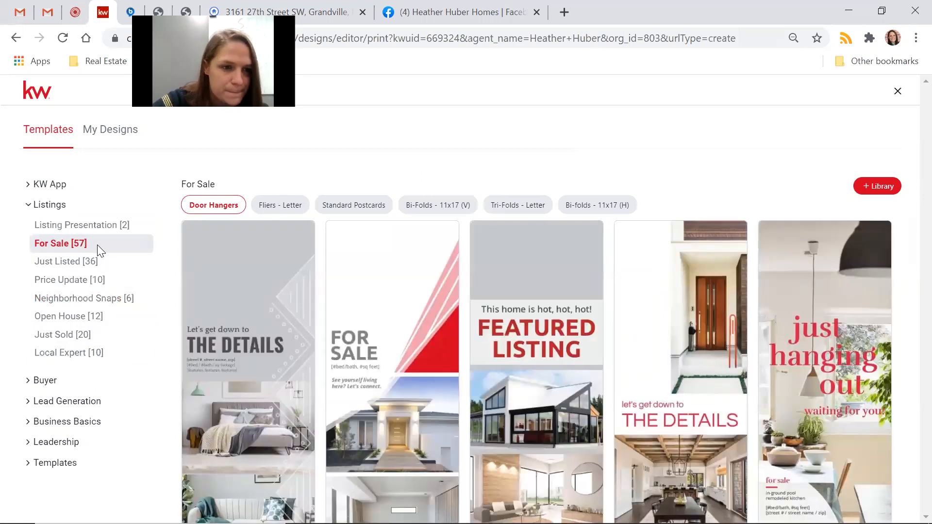
click(91, 262)
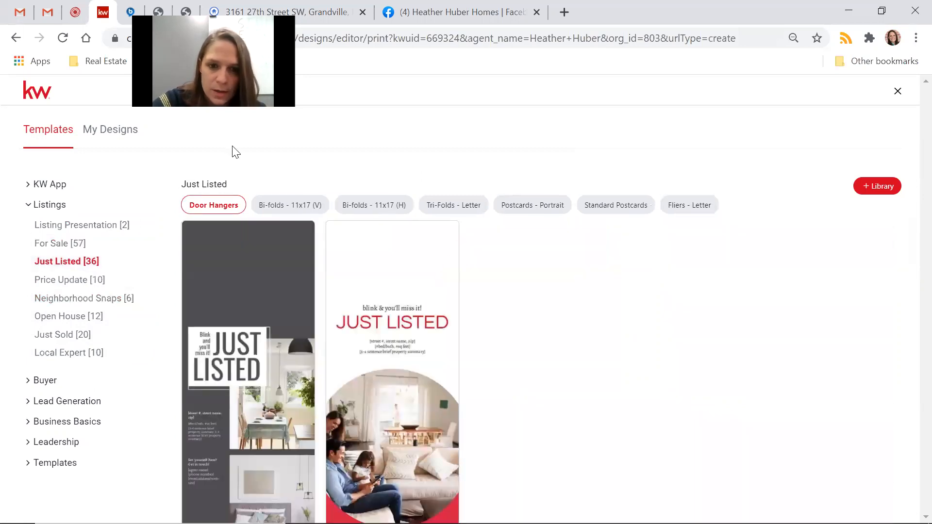
click(699, 213)
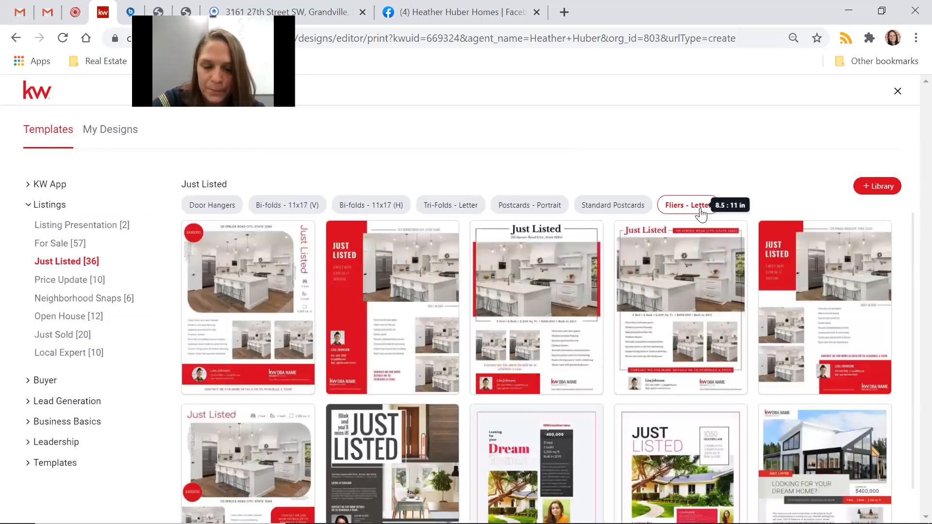
scroll(611, 309, down, 1)
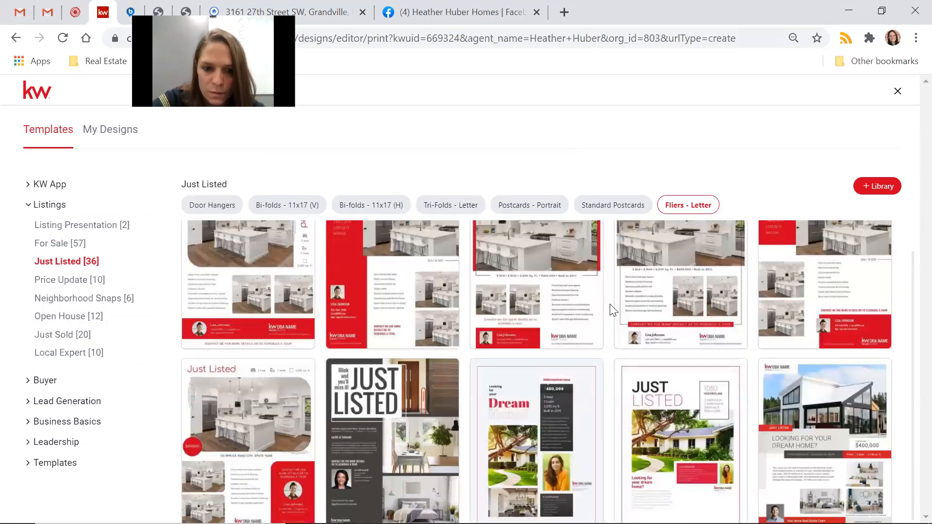
mouse_move(740, 313)
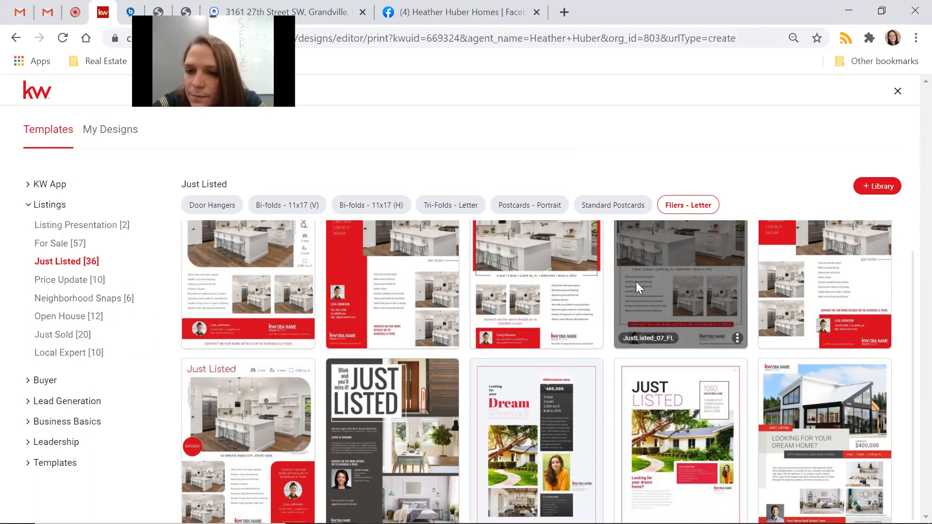
scroll(637, 285, up, 1)
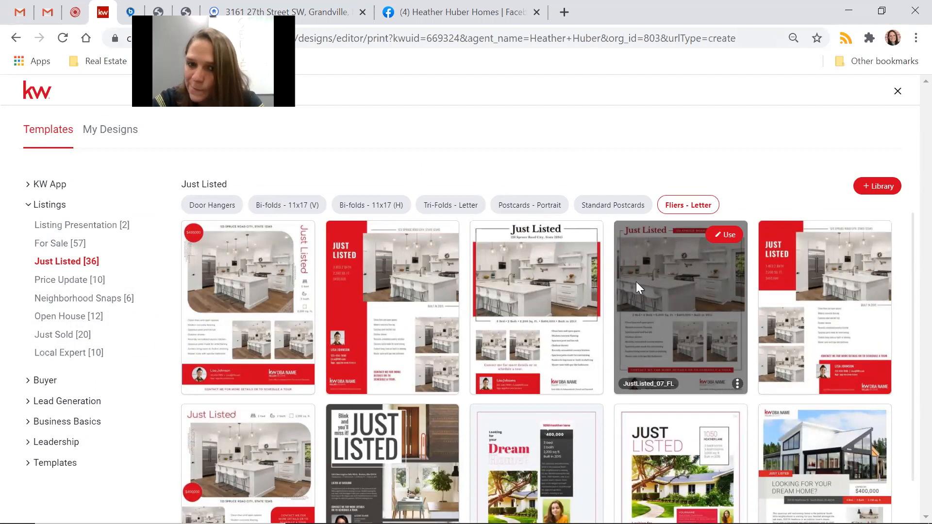
scroll(636, 282, down, 1)
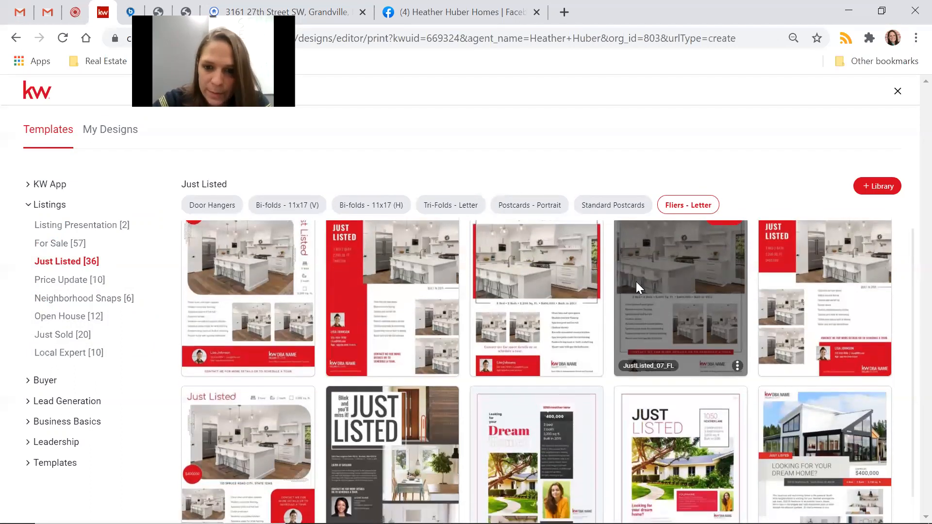
Open the red JustListed_01_FL 'Looking for your dream home?' flier as a new design.
scroll(637, 287, up, 1)
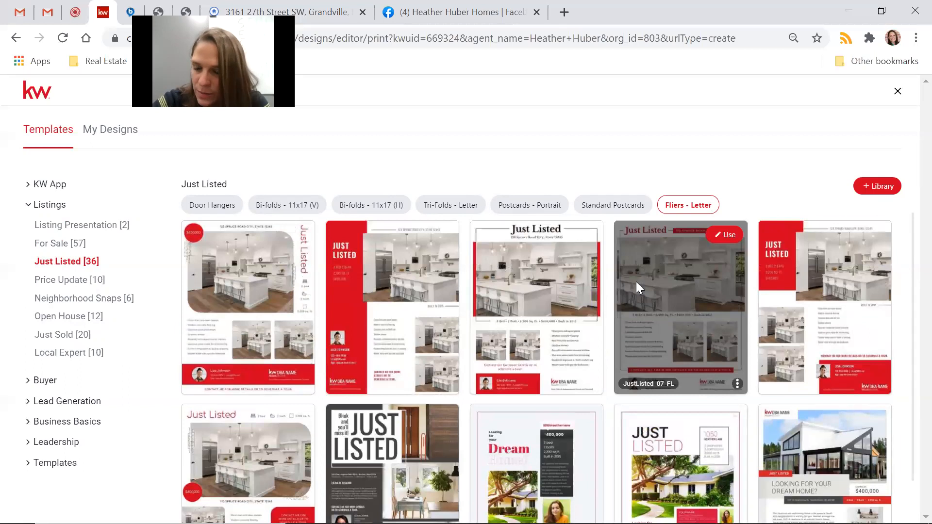
scroll(637, 287, down, 1)
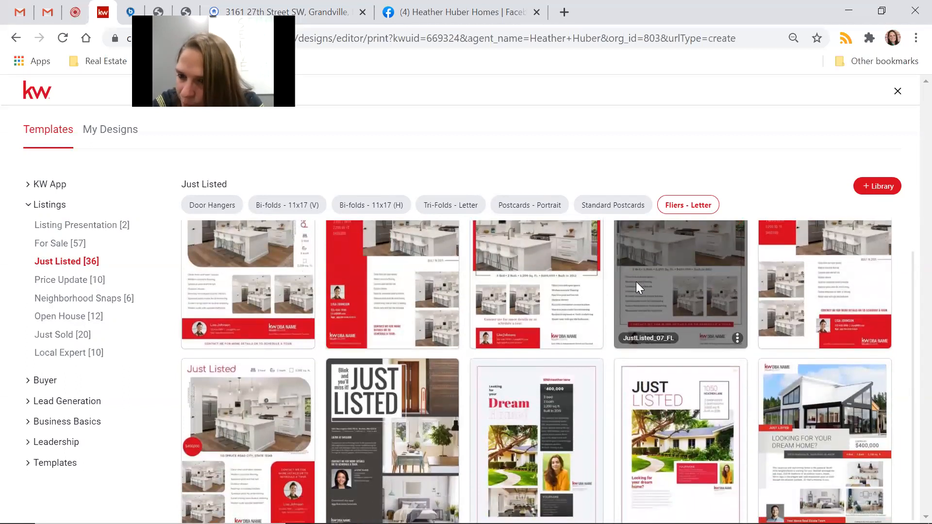
click(868, 373)
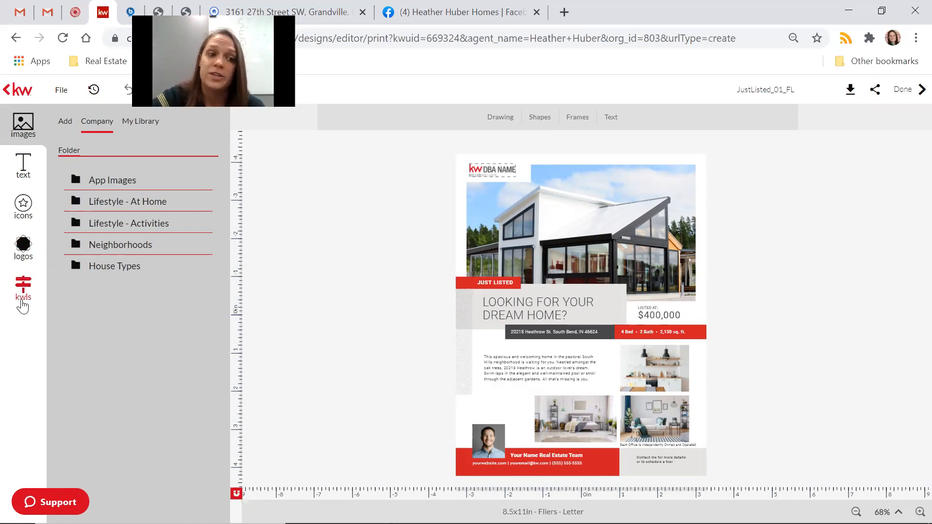
Search the kwls listings for the property's street address to list matching properties.
click(20, 304)
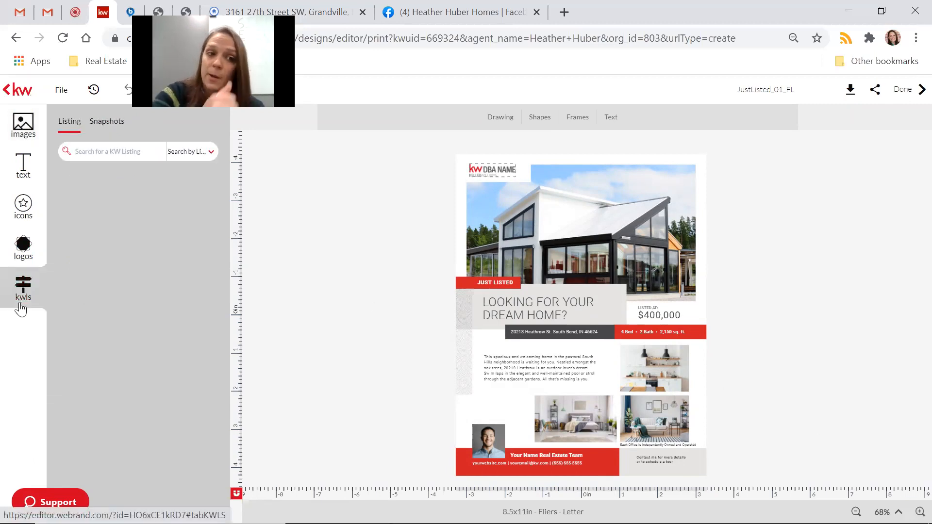
click(120, 151)
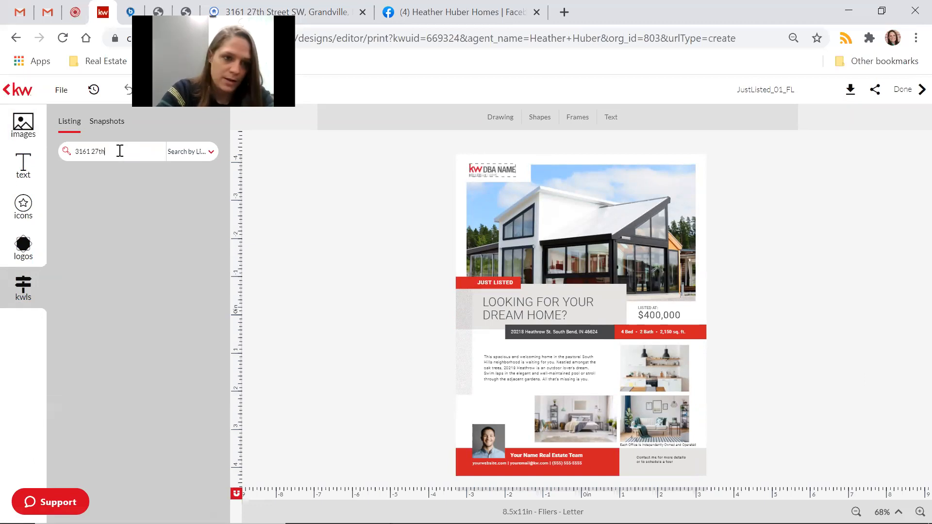
key(Return)
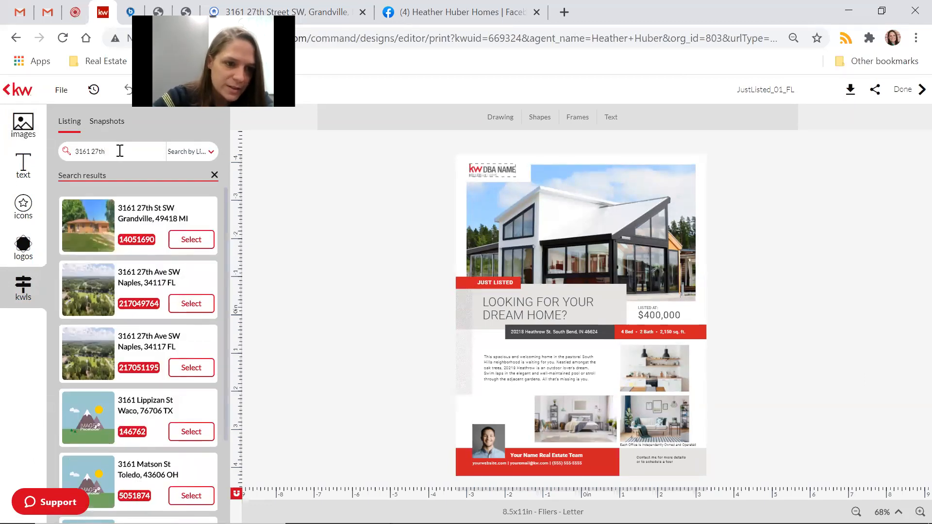
scroll(111, 273, down, 4)
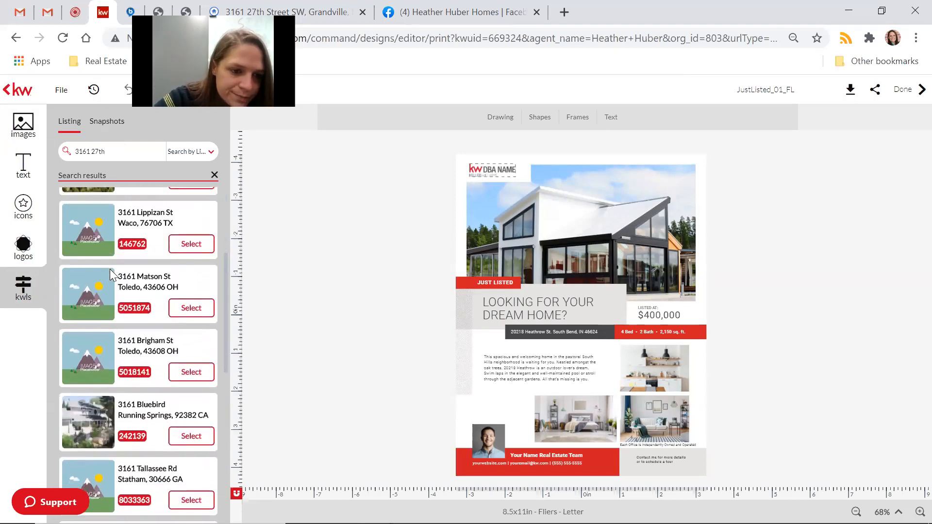
scroll(110, 274, up, 4)
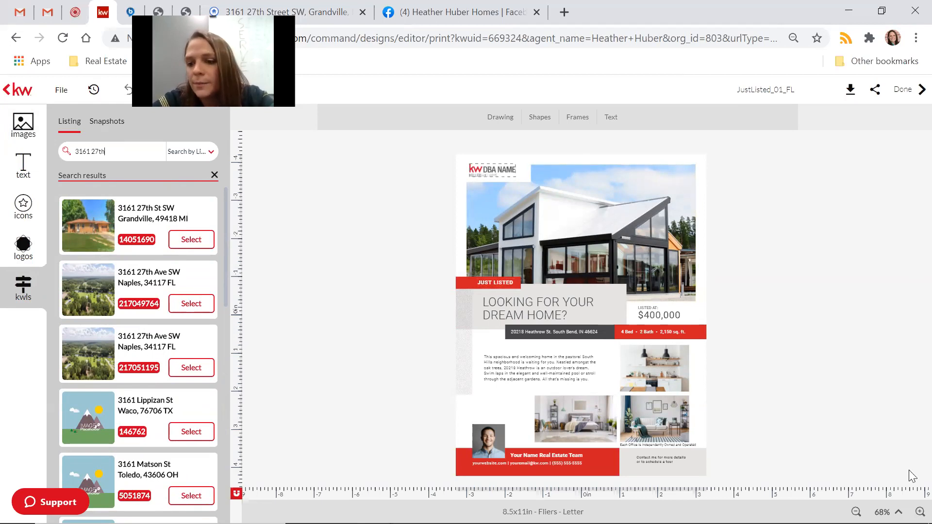
click(920, 511)
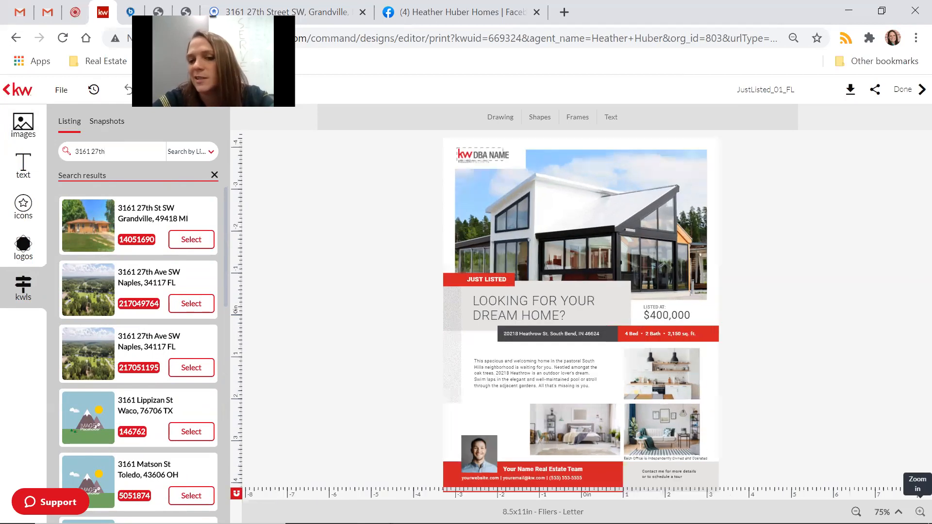
Add the KW Grand Rapids logo from My Library to the flier.
click(920, 512)
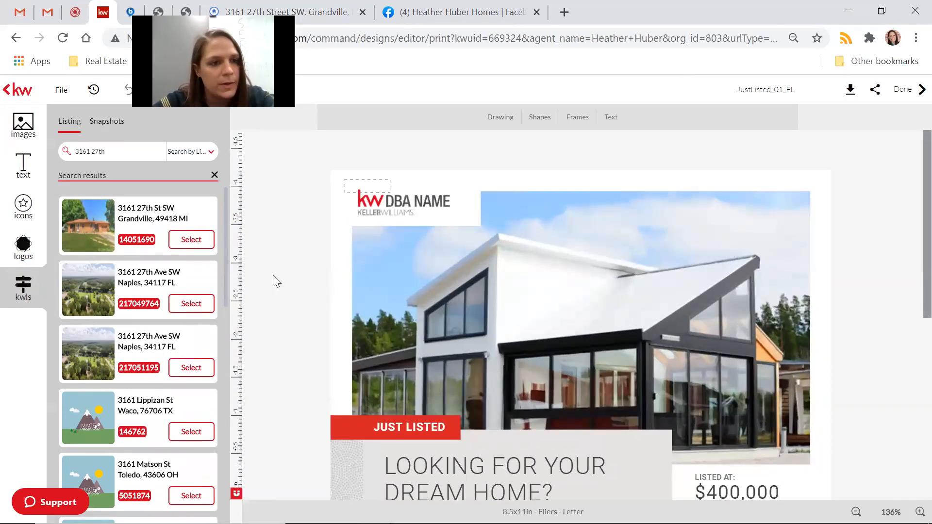
click(390, 207)
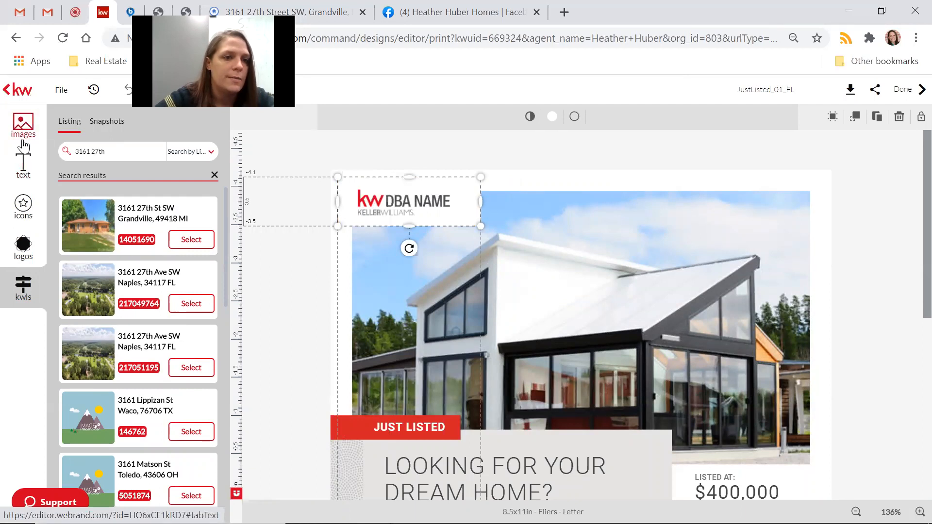
click(23, 124)
click(143, 122)
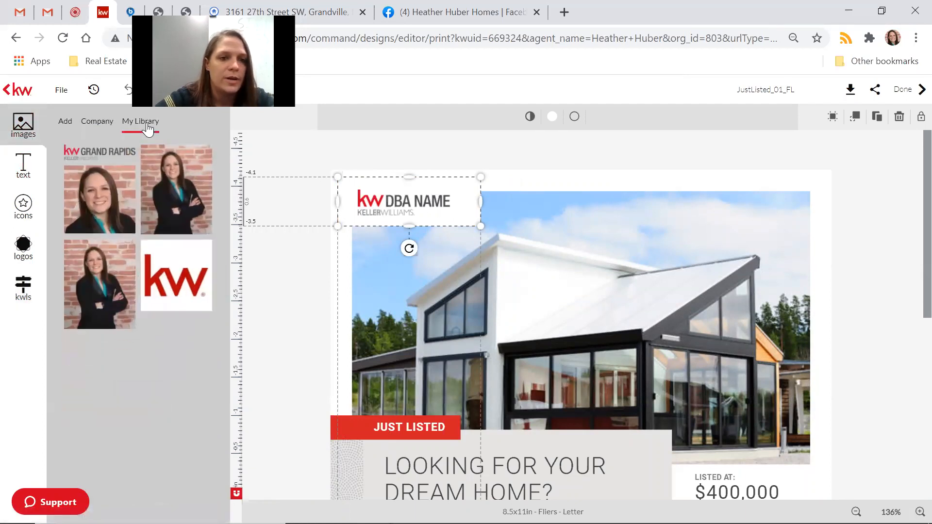
mouse_move(107, 161)
click(75, 158)
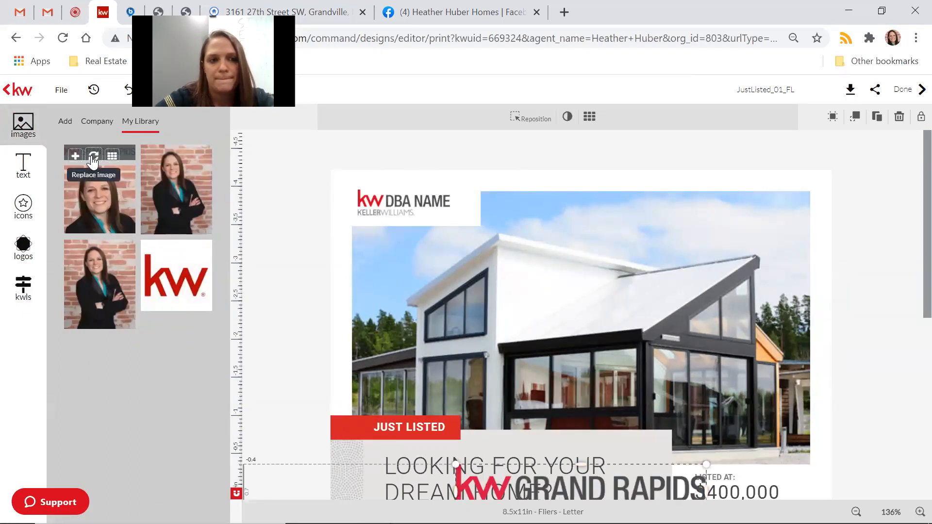
Replace the DBA NAME logo with KW Grand Rapids and move it up.
click(413, 207)
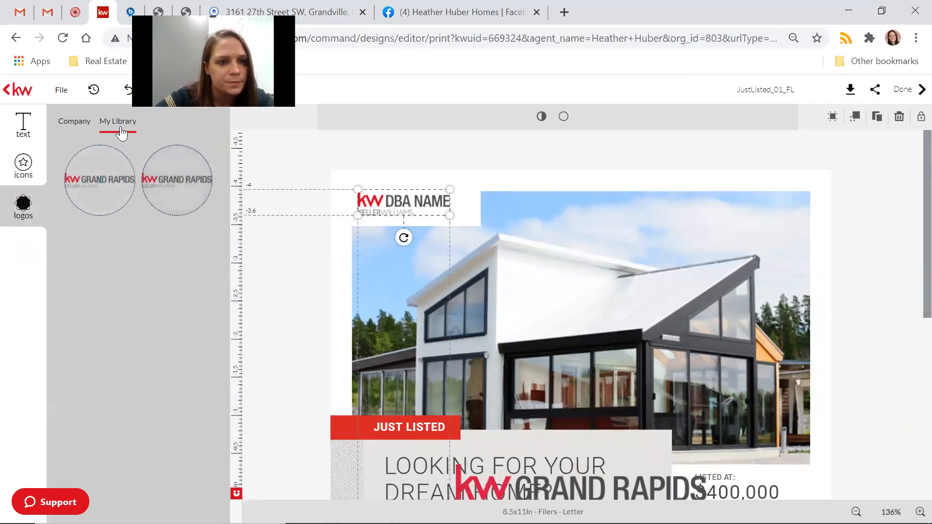
mouse_move(97, 194)
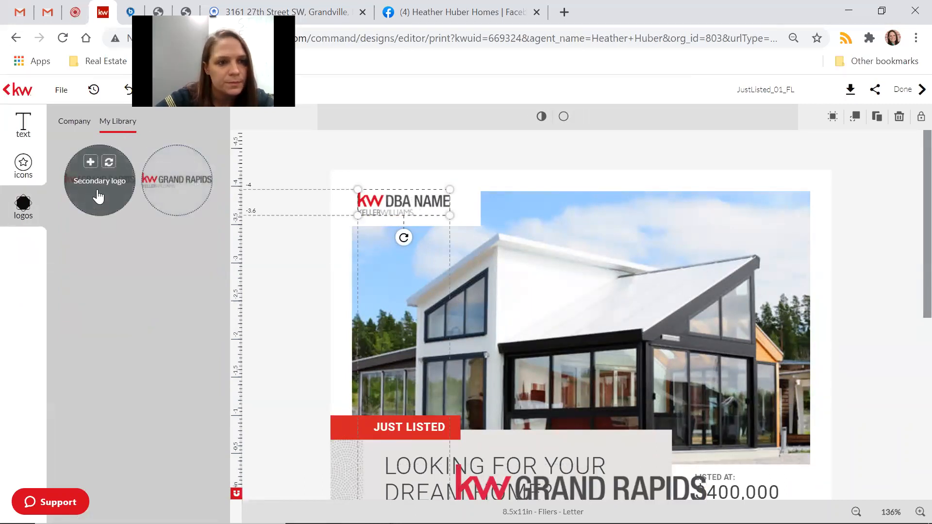
click(109, 162)
mouse_move(397, 244)
mouse_down()
mouse_move(401, 206)
mouse_move(403, 216)
mouse_up()
click(894, 292)
Delete the misplaced KW Grand Rapids logo and its leftover empty image frame.
scroll(893, 293, down, 1)
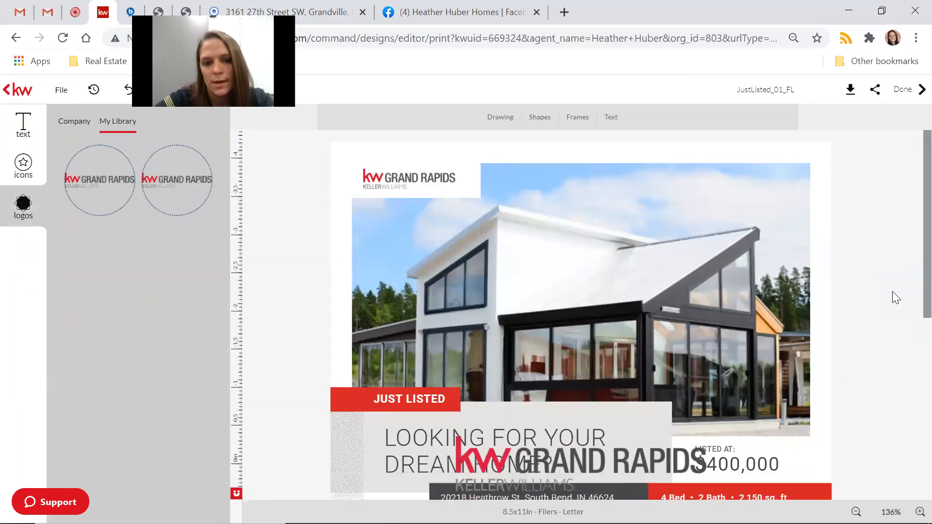
scroll(893, 296, down, 3)
click(598, 330)
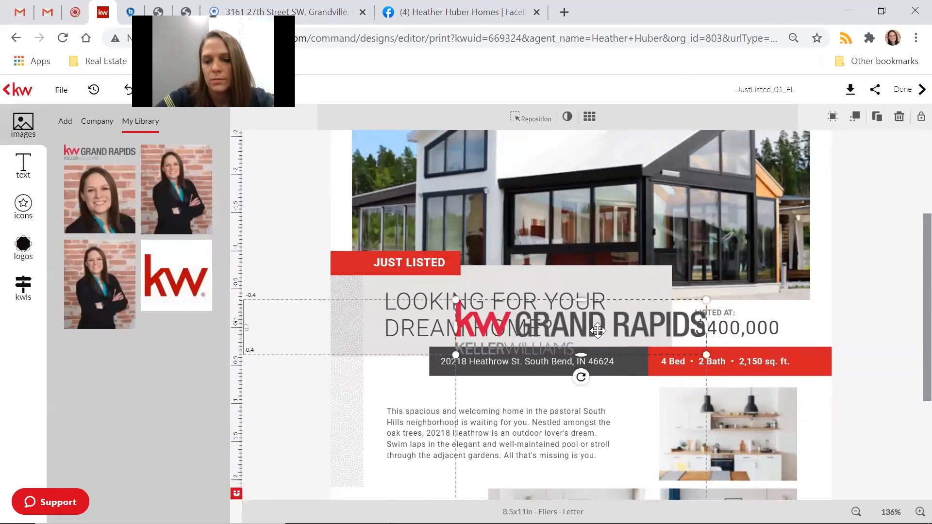
key(Delete)
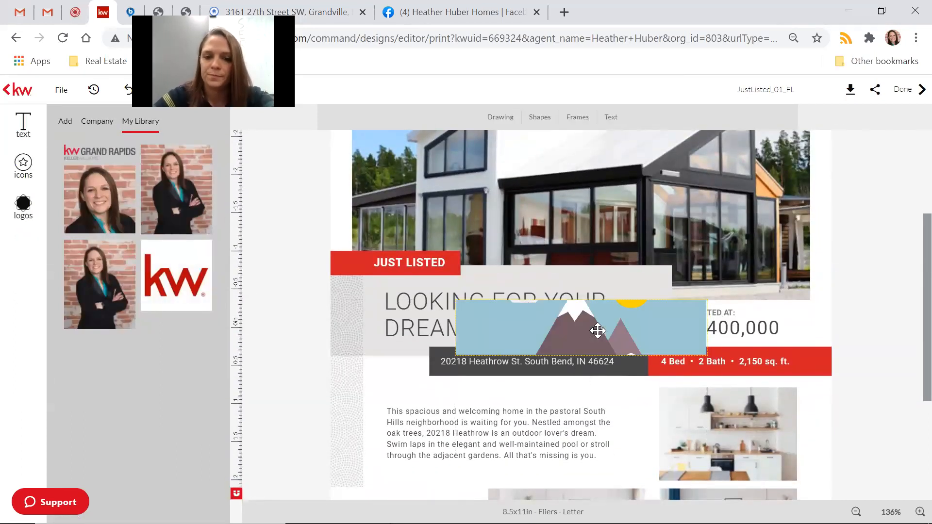
click(598, 331)
key(Delete)
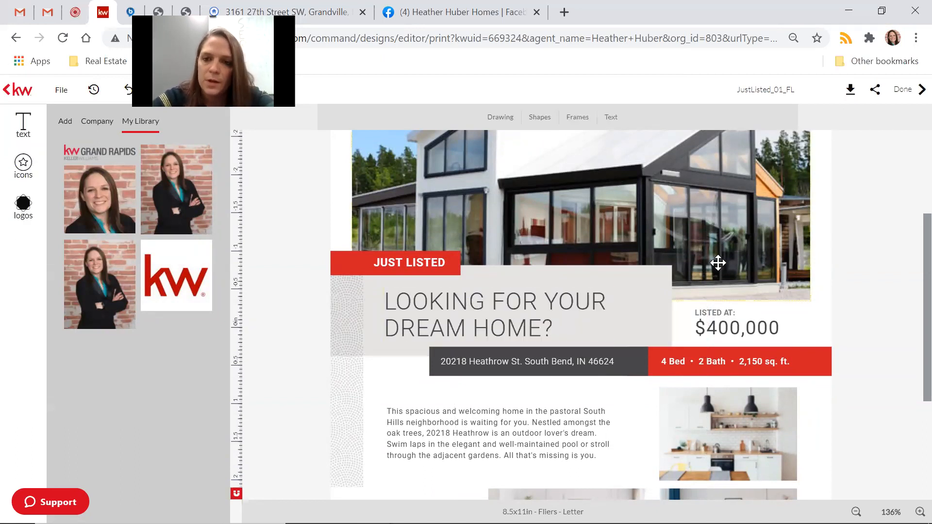
Change the flyer price from $400,000 to $194,900.
scroll(878, 283, down, 2)
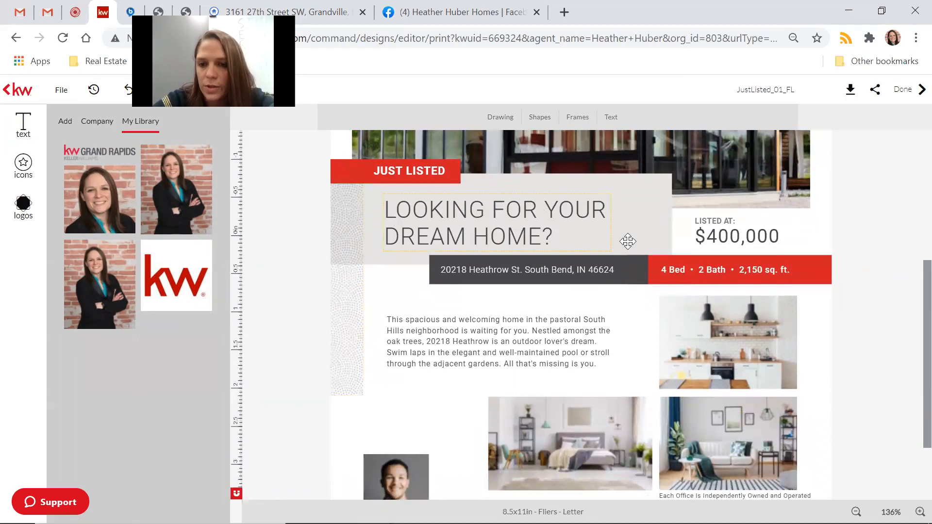
click(738, 240)
click(737, 240)
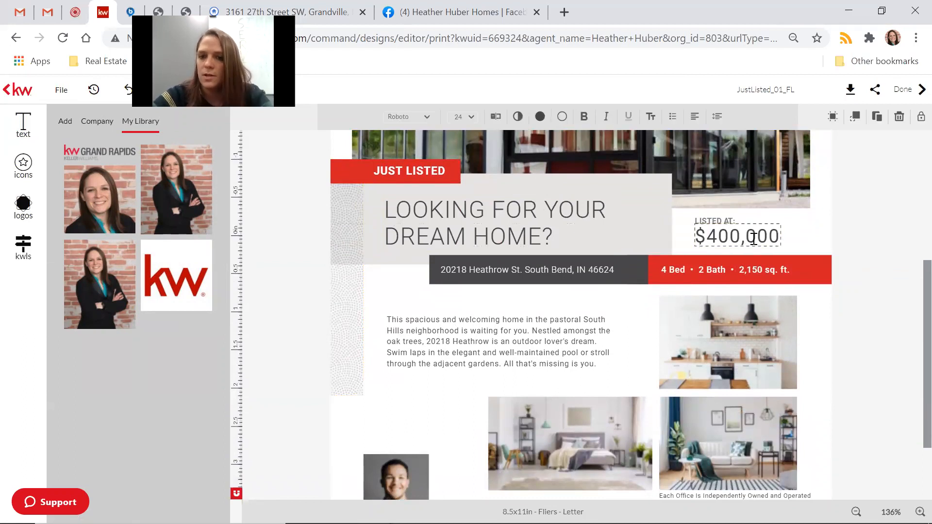
key(BackSpace)
key(BackSpace)
key(BackSpace)
key(BackSpace)
key(BackSpace)
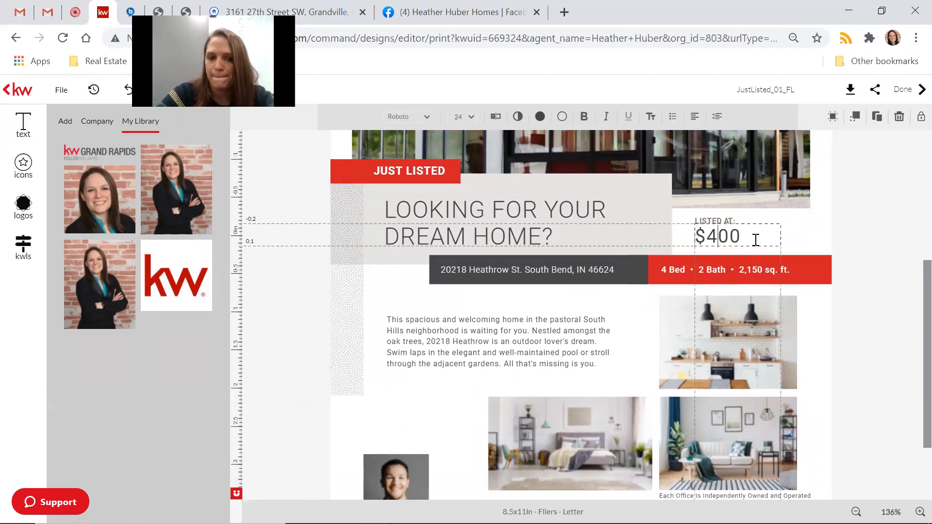
text(19)
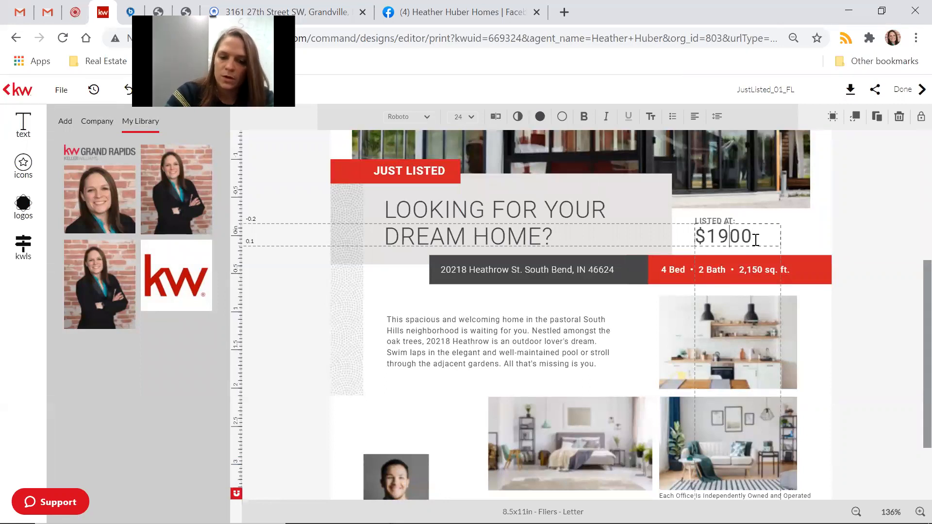
text(4,9)
click(840, 336)
Replace the old street address line with the new listing's Grandville, MI address.
click(478, 271)
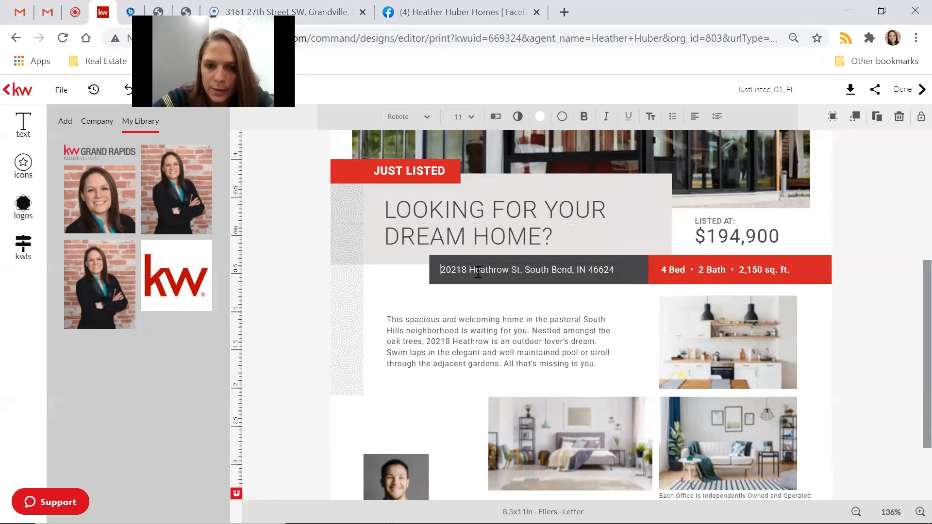
key(Delete)
key(Delete)
key(Delete)
key(Delete)
key(Delete)
key(Delete)
key(Delete)
key(Delete)
key(Delete)
key(Delete)
key(Delete)
key(Delete)
key(Delete)
key(Delete)
key(Delete)
key(Delete)
key(Delete)
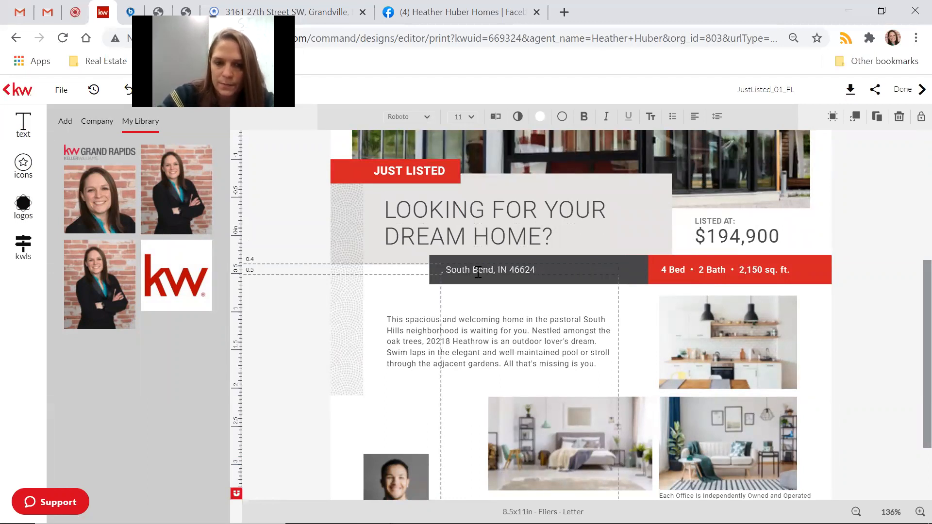
key(Delete)
key(Delete)
key(Delete)
key(Delete)
key(Delete)
key(Delete)
key(Delete)
key(Delete)
key(Delete)
key(Delete)
key(Delete)
key(Delete)
key(Delete)
key(Delete)
key(Delete)
key(Delete)
key(Delete)
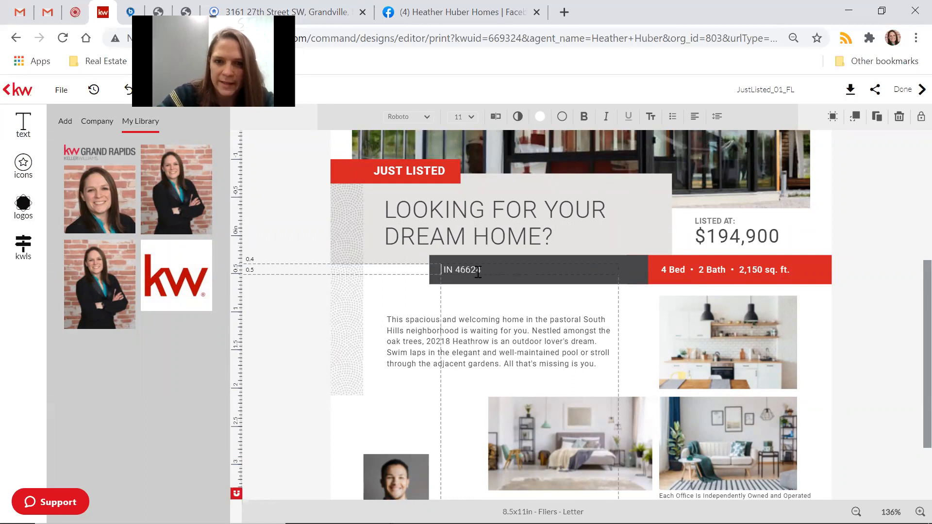
key(Delete)
key(Delete)
key(Delete)
key(Delete)
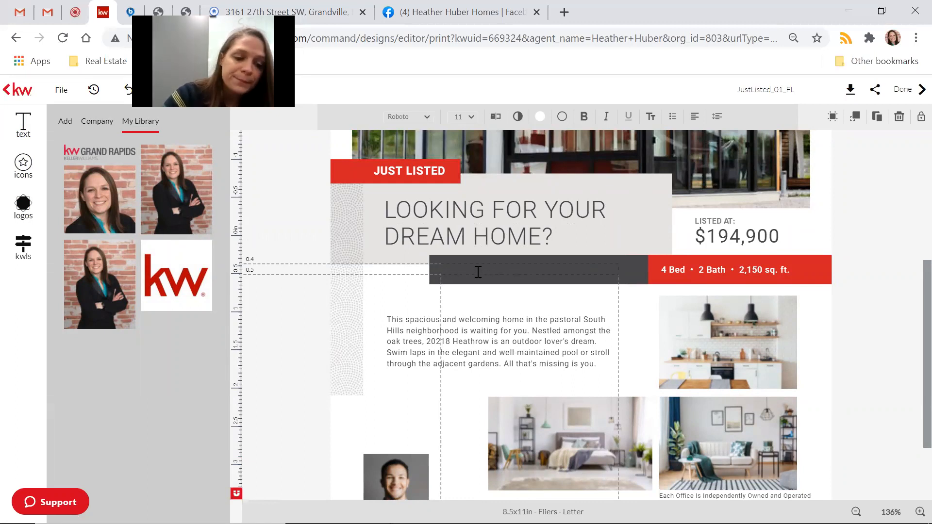
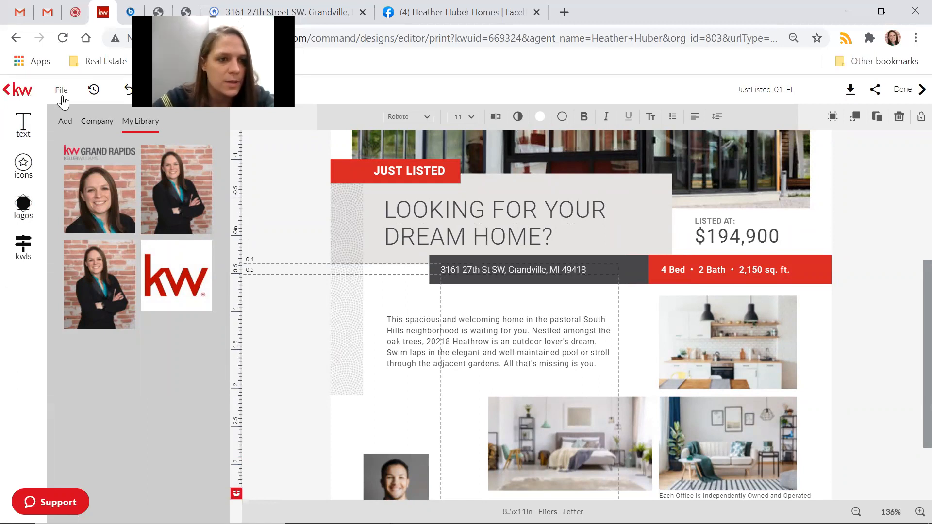
click(20, 250)
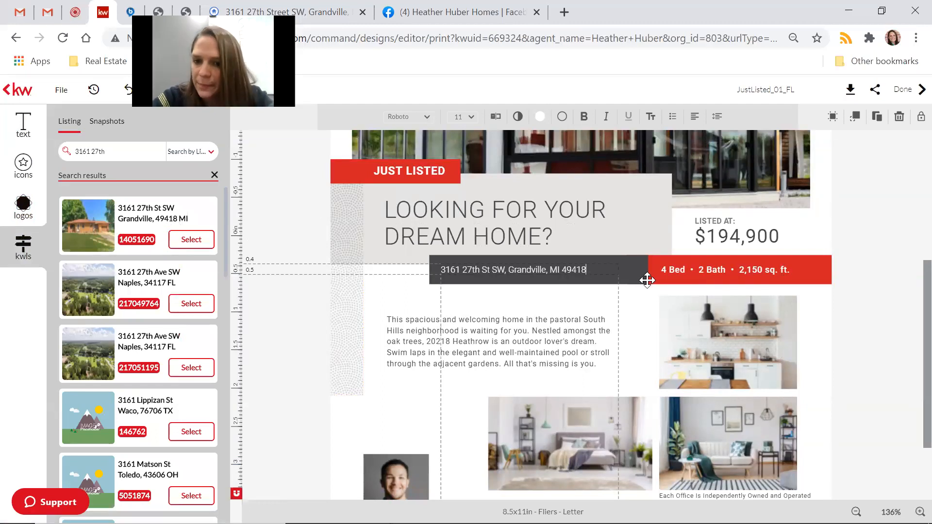
click(673, 276)
Change the bedroom count from 4 Bed to 3 Bed.
click(676, 269)
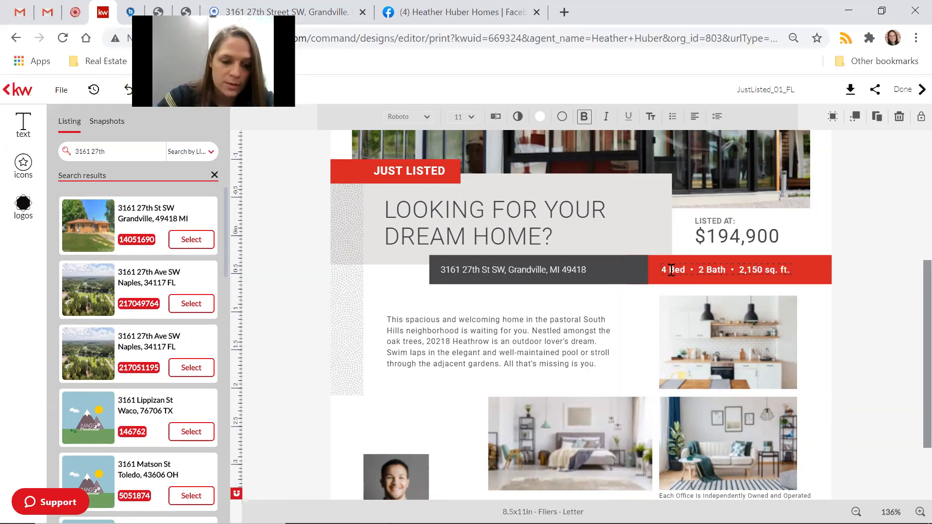
key(Delete)
text(3)
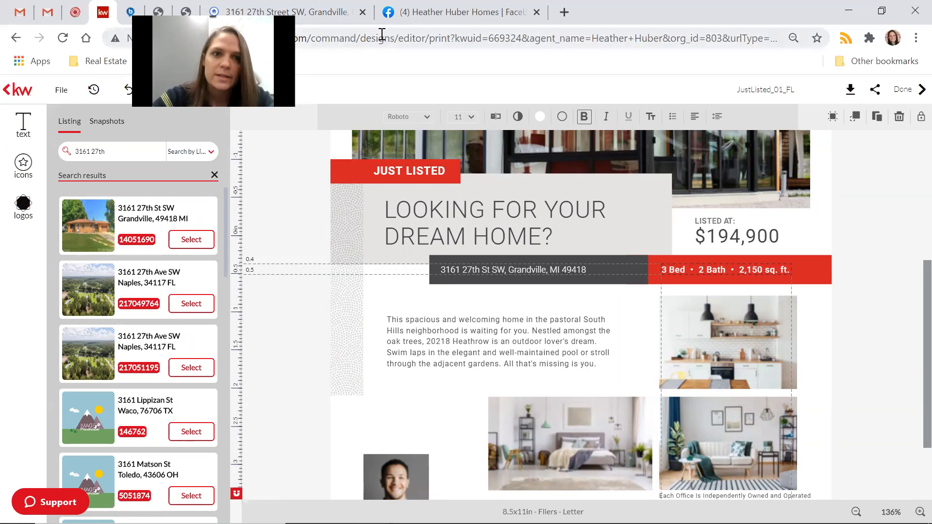
click(342, 13)
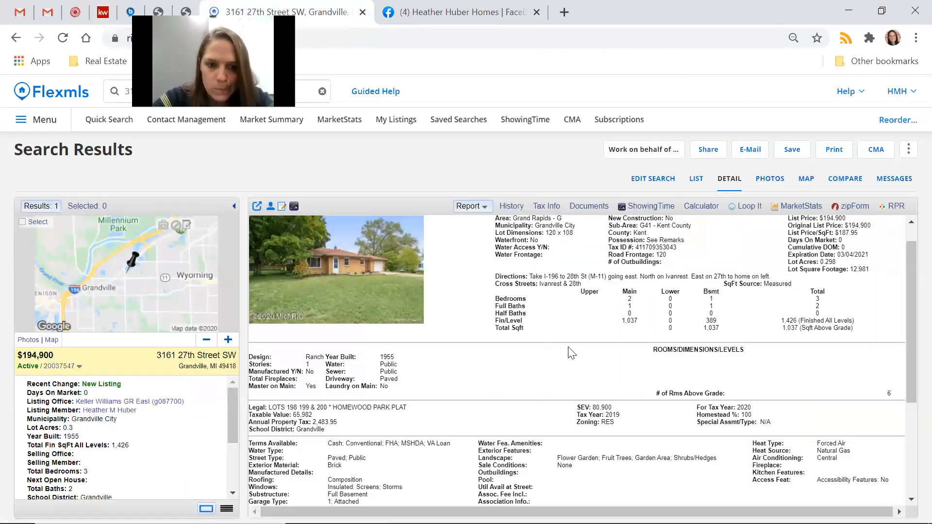
scroll(639, 392, up, 1)
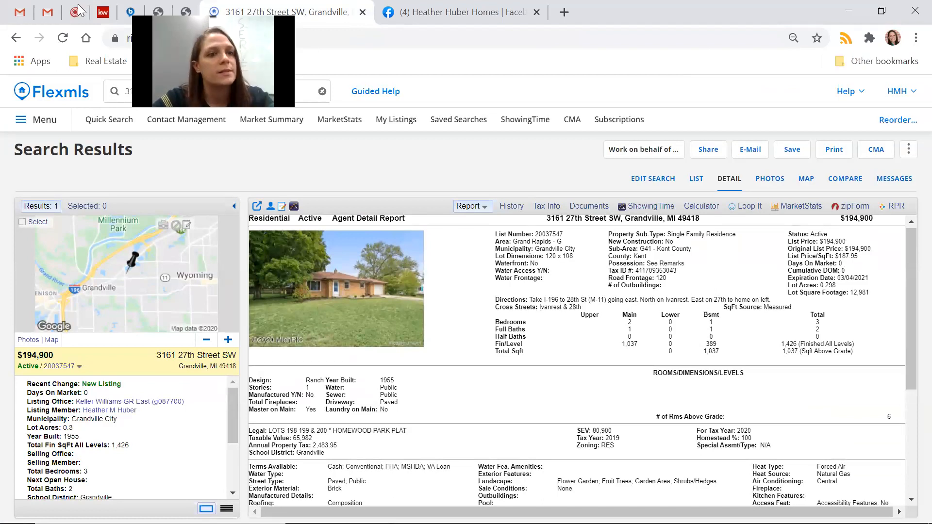
click(103, 14)
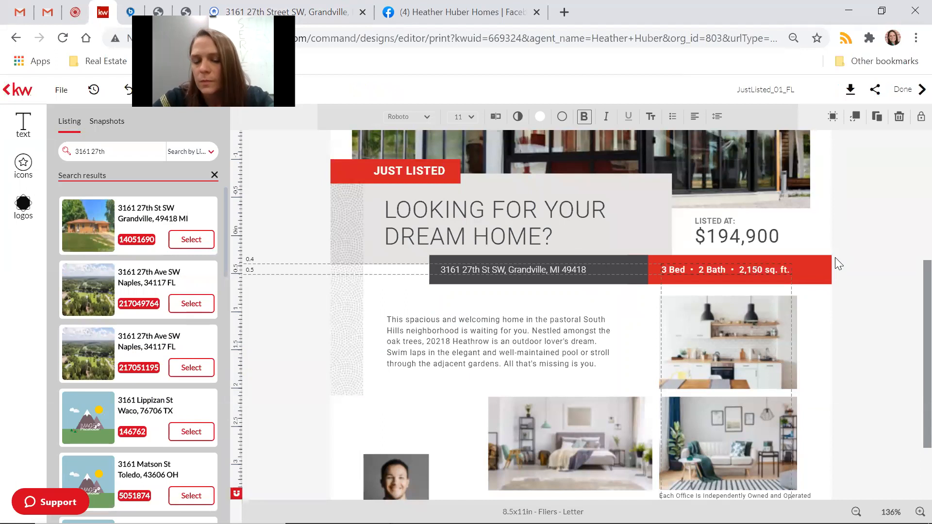
Change 2,150 to 1,426 fin. sq. ft., widen it to one line, and show Flexmls Marketing Remarks.
key(Right)
key(Right)
key(Right)
key(Right)
key(Right)
key(Right)
key(Right)
key(Right)
key(Right)
key(Right)
key(Right)
key(Right)
key(Right)
key(Right)
key(Right)
key(Right)
key(Right)
key(Right)
key(Right)
key(Right)
key(Left)
key(Left)
key(Left)
key(Left)
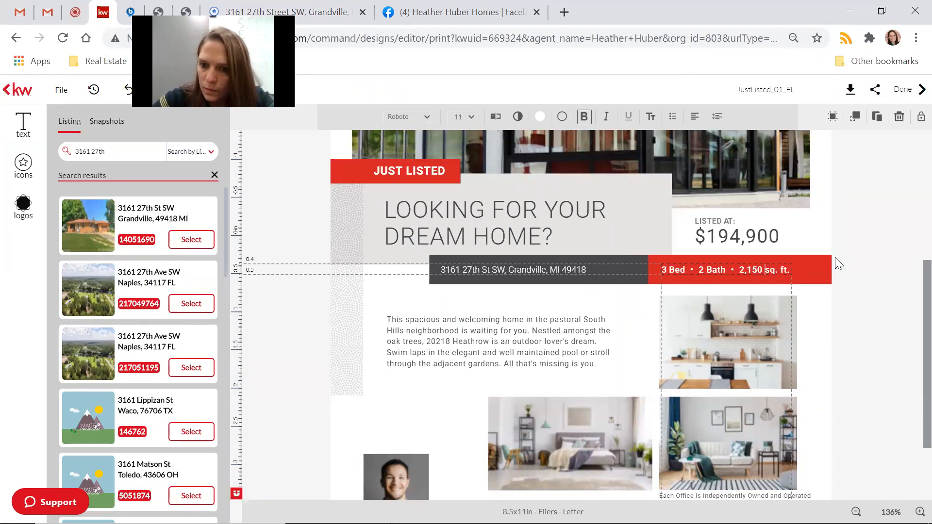
key(BackSpace)
key(BackSpace)
key(BackSpace)
key(BackSpace)
key(BackSpace)
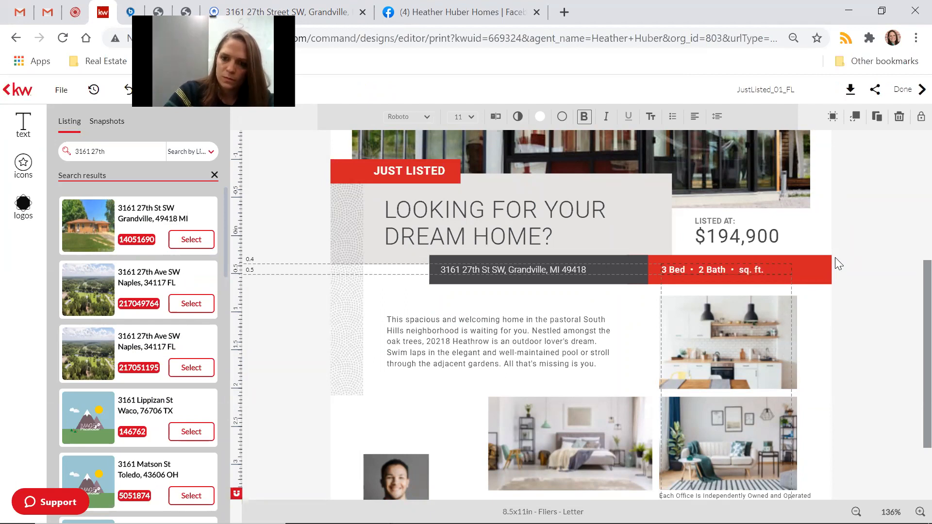
text(1,4)
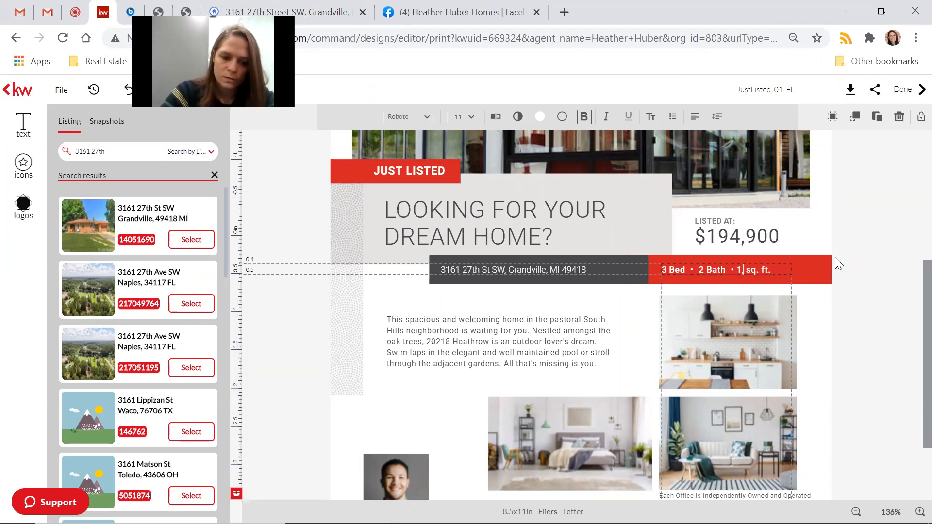
text(26)
text( fin)
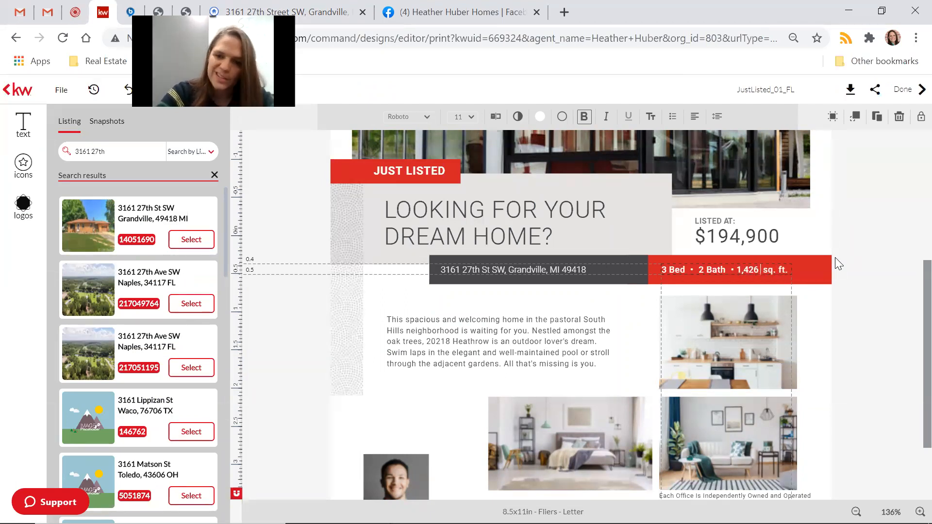
text(.)
click(863, 331)
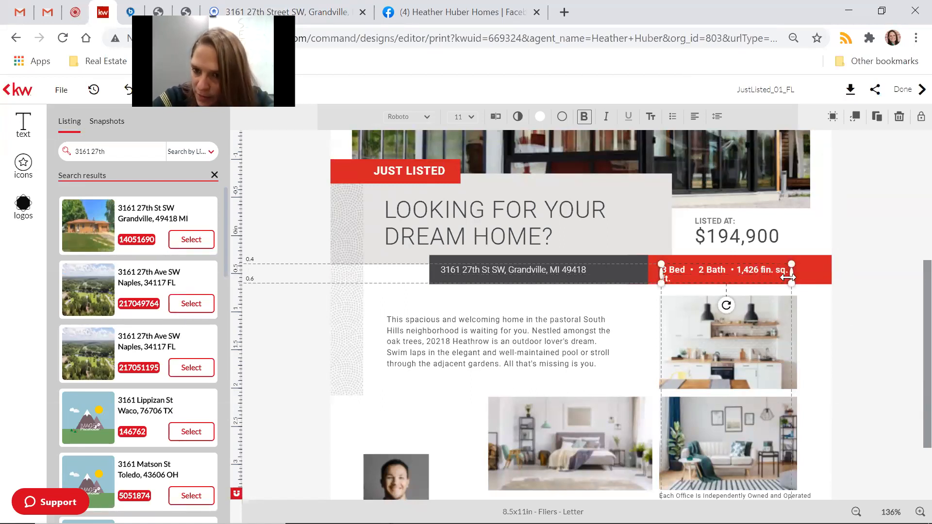
drag(794, 275, 806, 275)
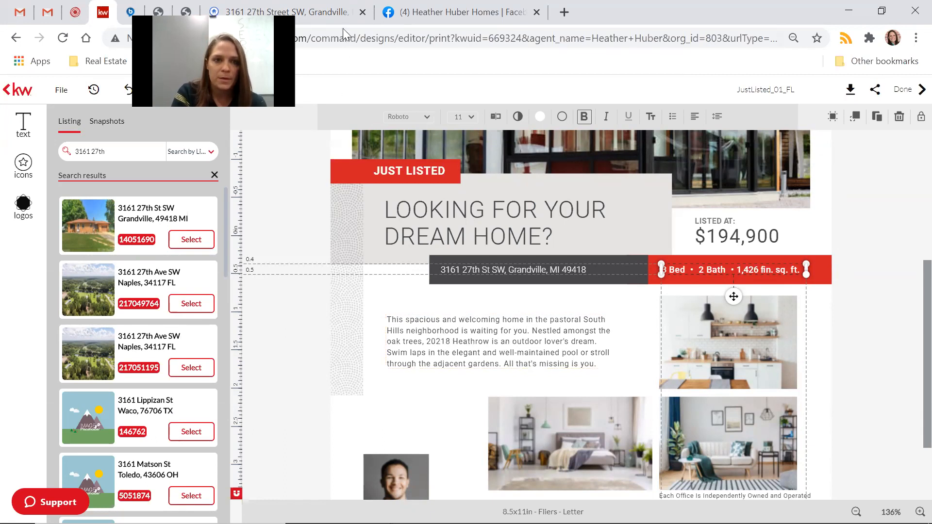
click(331, 24)
scroll(539, 374, down, 4)
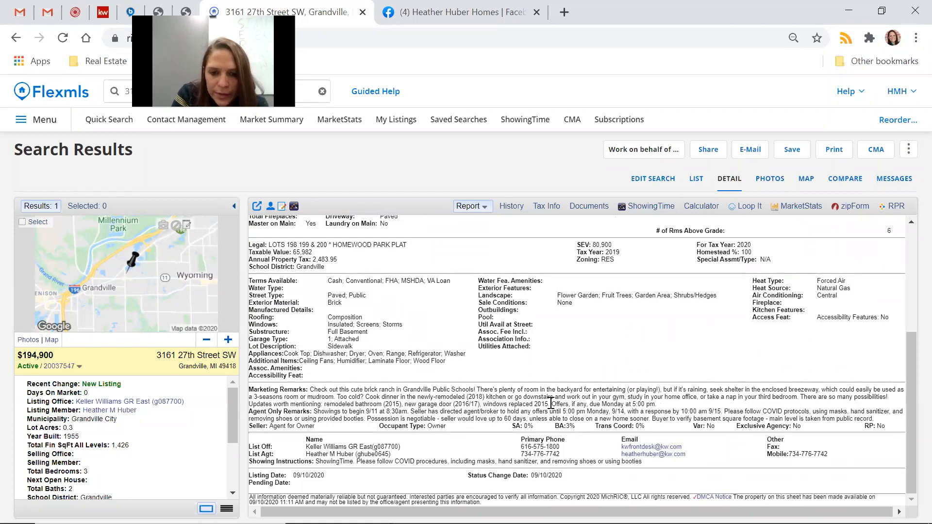
Copy the 'Check out this cute brick ranch…' remarks from Flexmls and return to the flyer.
drag(551, 404, 310, 389)
key(ctrl+c)
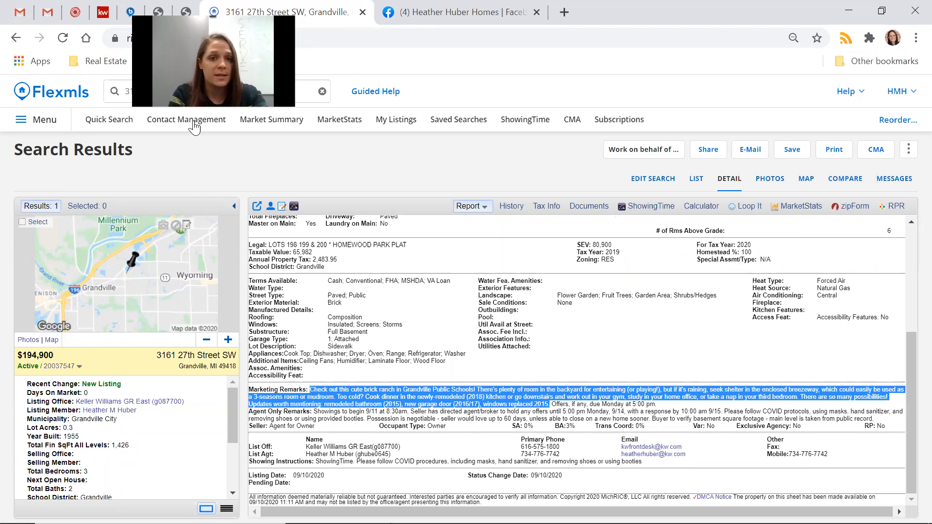
click(102, 14)
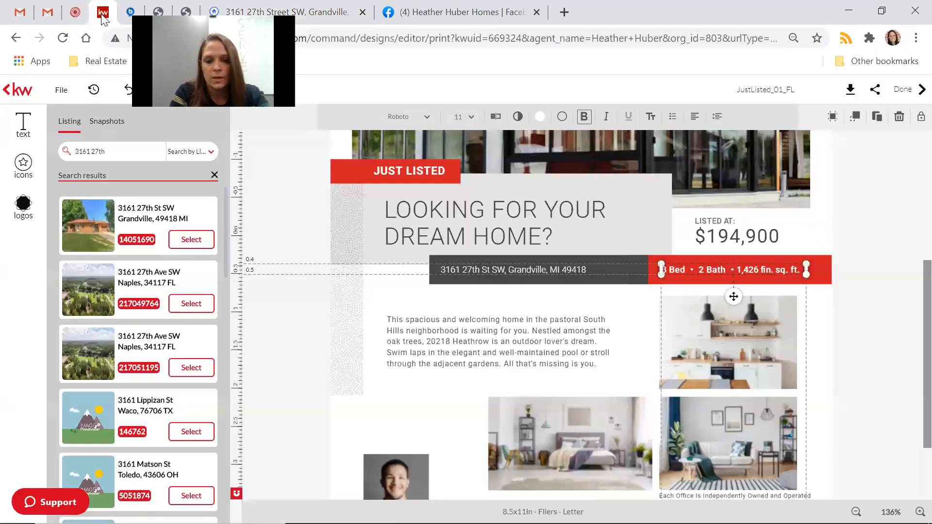
Paste the listing's brick ranch remarks over the sample description text.
click(462, 346)
mouse_move(601, 362)
mouse_down()
mouse_move(553, 345)
mouse_move(601, 361)
mouse_up()
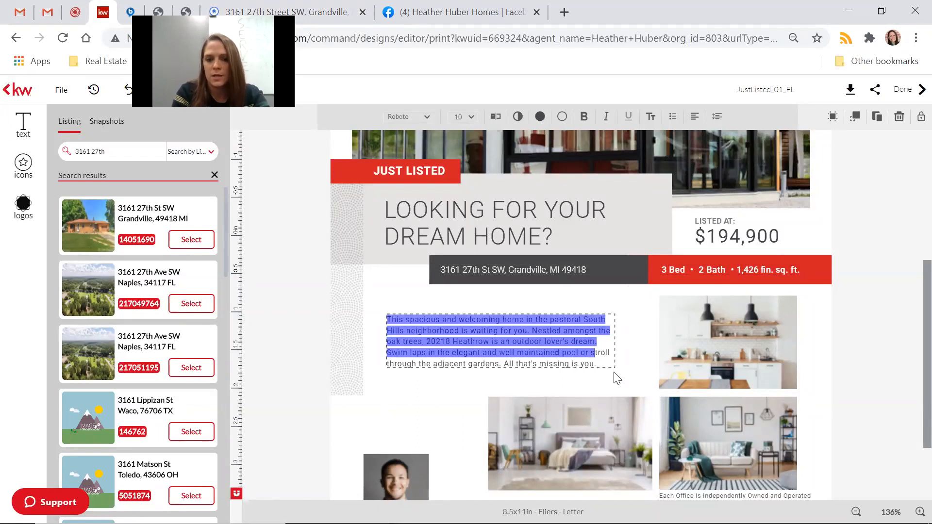
key(ctrl+a)
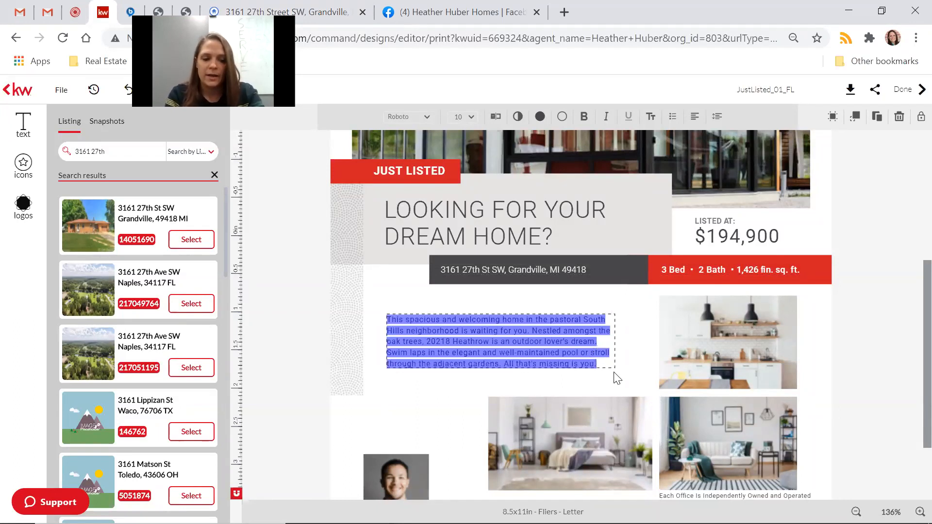
key(ctrl+v)
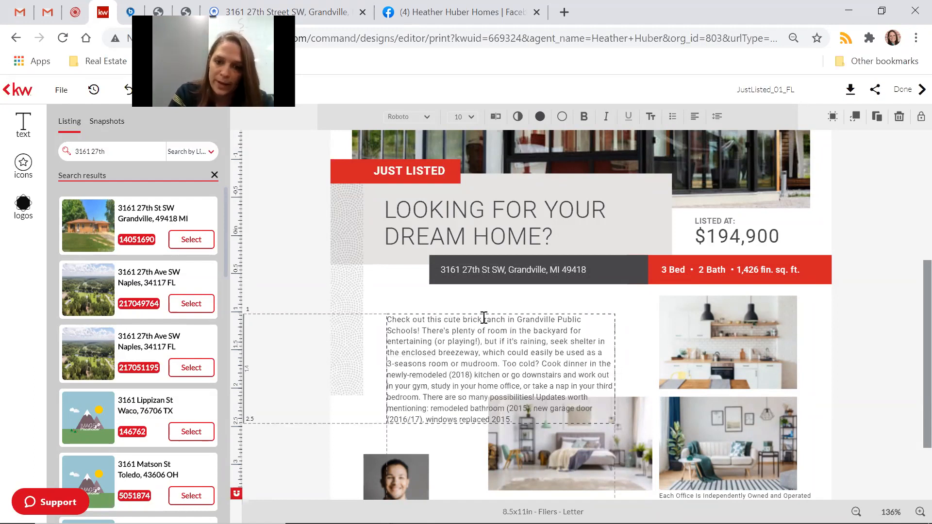
click(847, 405)
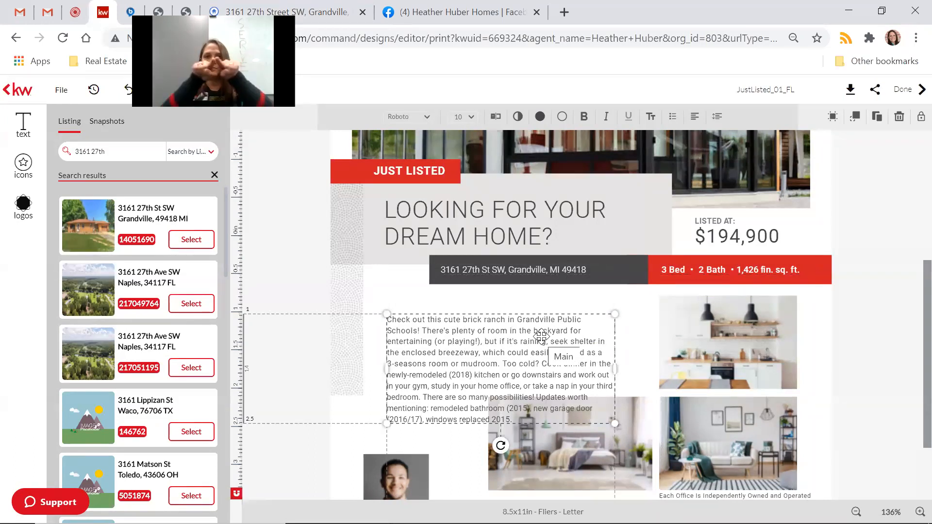
Move the description up under the address bar and widen it on both sides.
drag(540, 333, 549, 307)
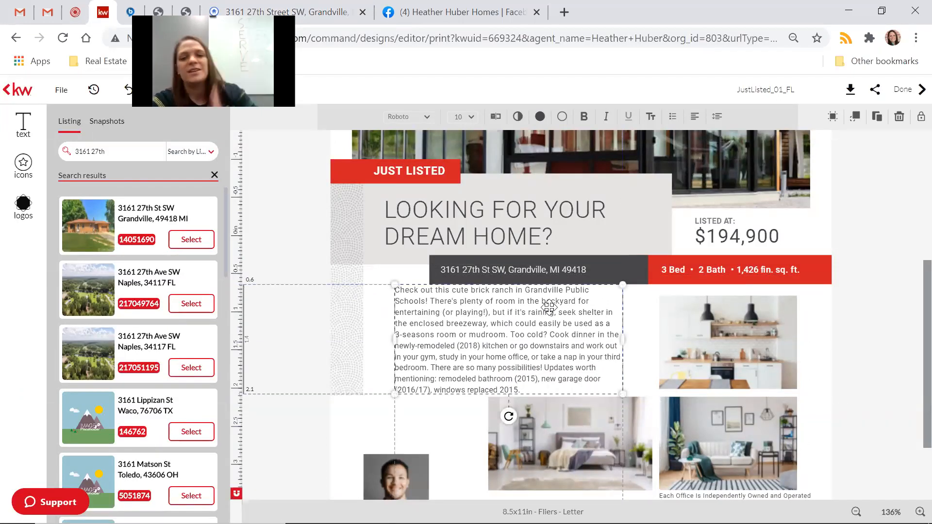
drag(623, 343, 645, 337)
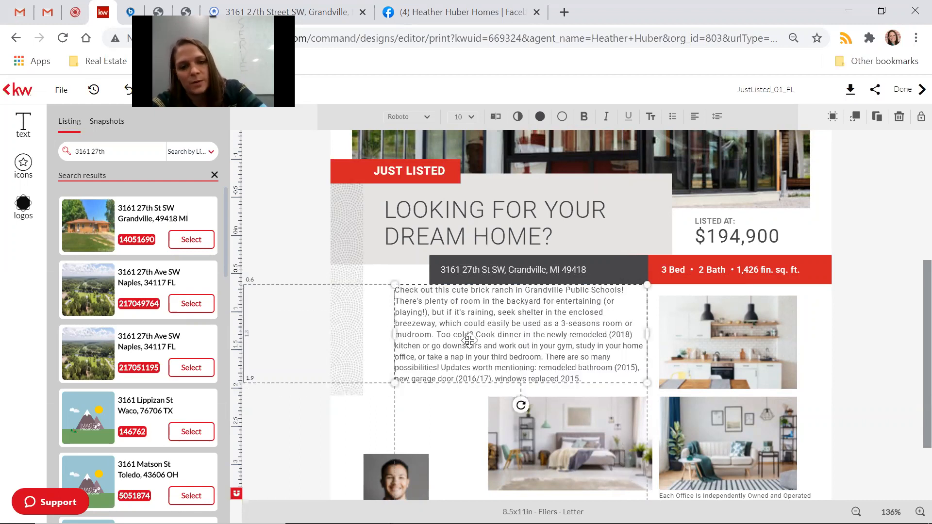
drag(394, 337, 371, 340)
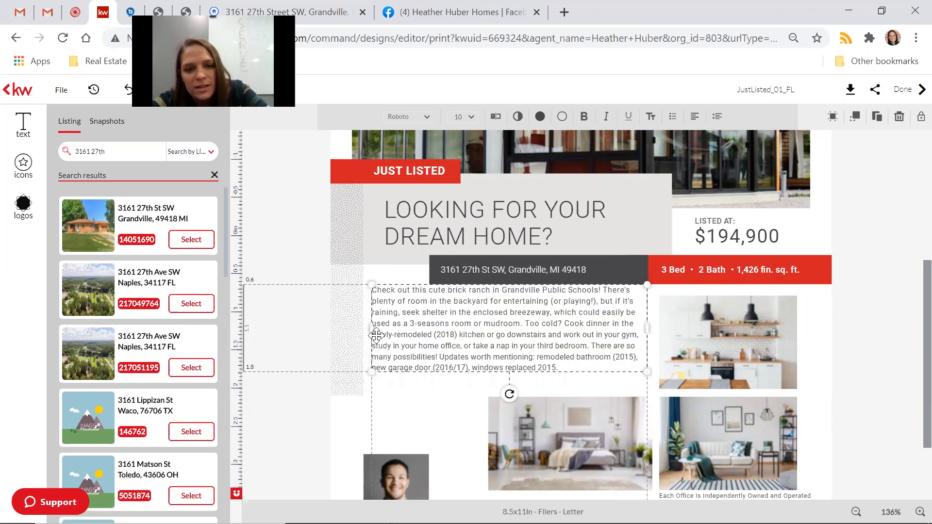
drag(512, 334, 511, 344)
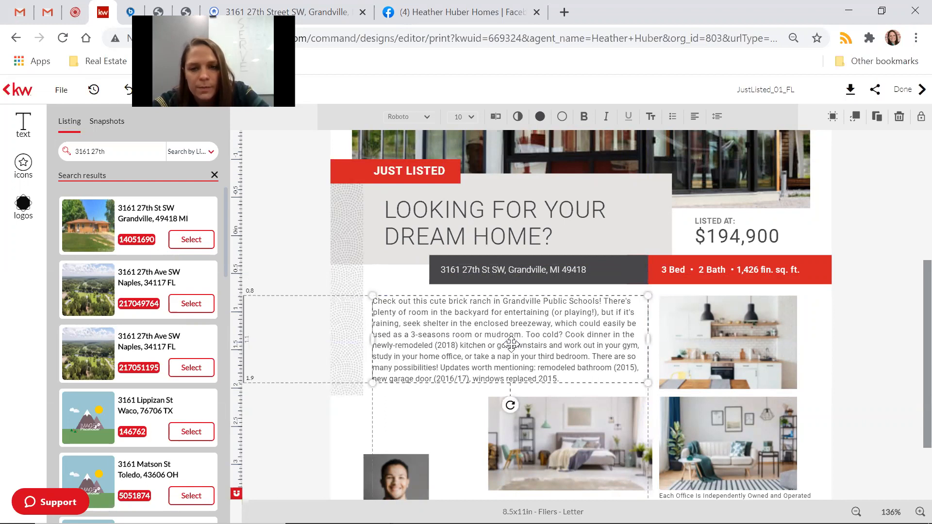
drag(511, 344, 511, 348)
click(889, 340)
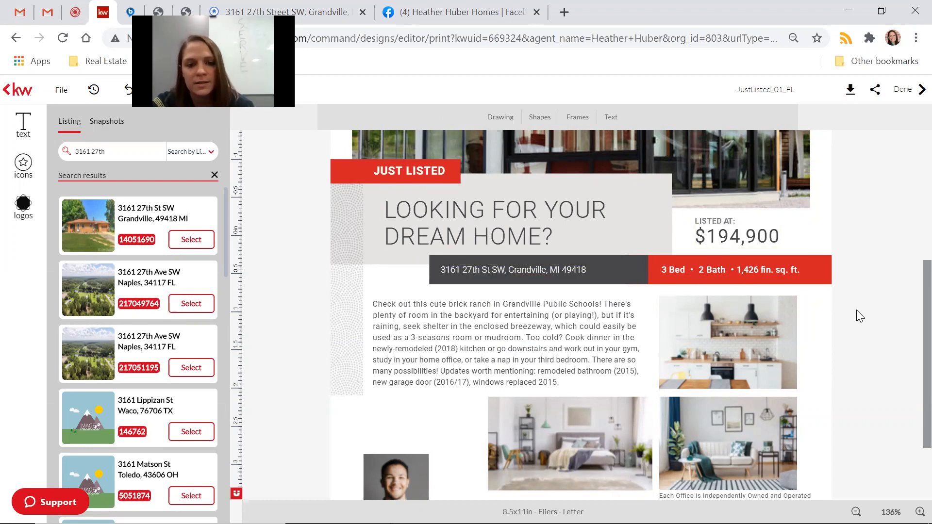
Replace the footer's placeholder headshot with the agent's brick-wall portrait from My Library.
scroll(857, 312, down, 2)
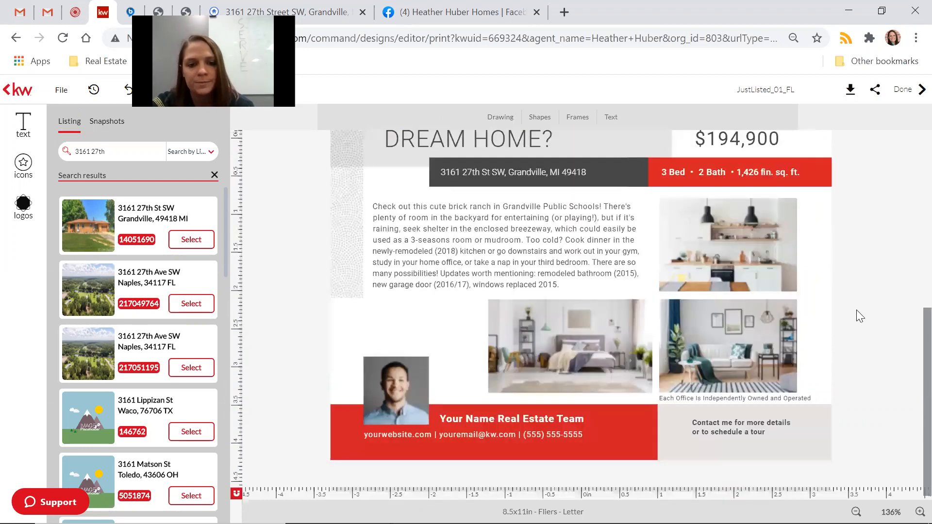
click(397, 401)
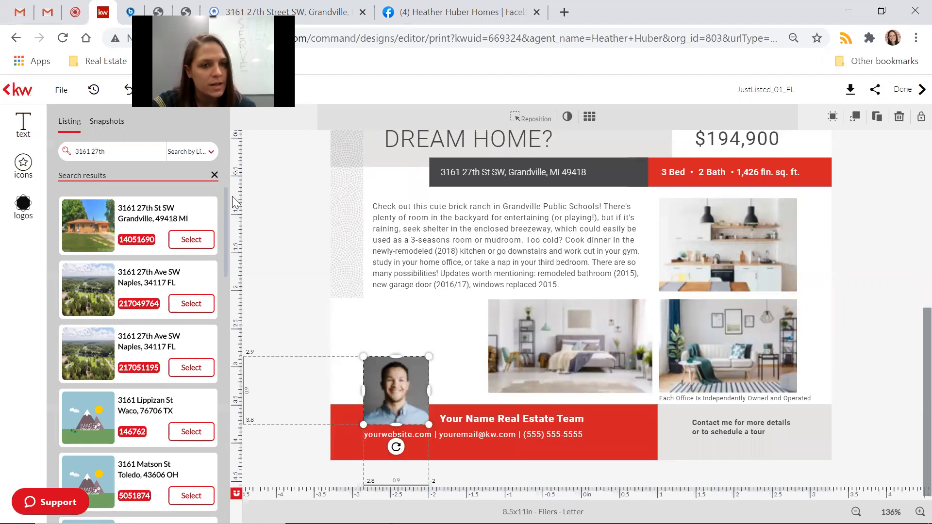
click(214, 175)
click(33, 138)
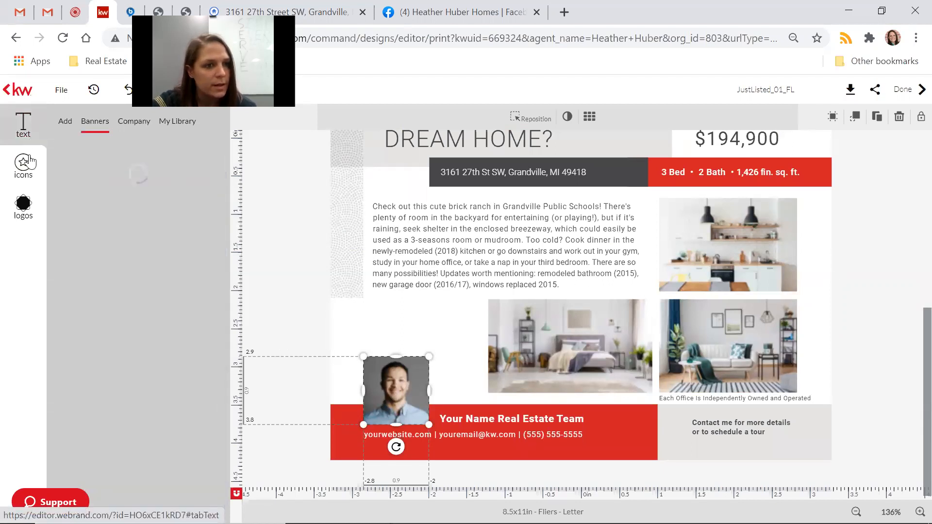
click(24, 166)
click(23, 125)
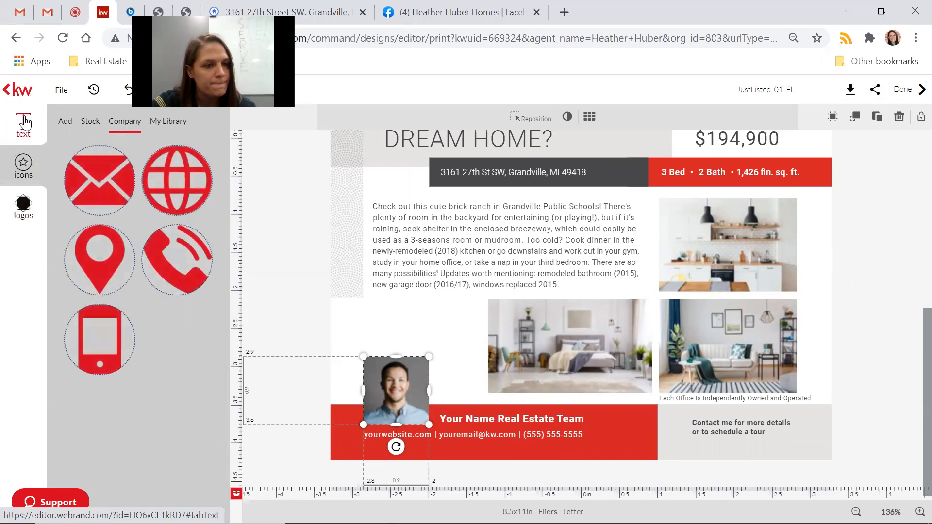
click(537, 338)
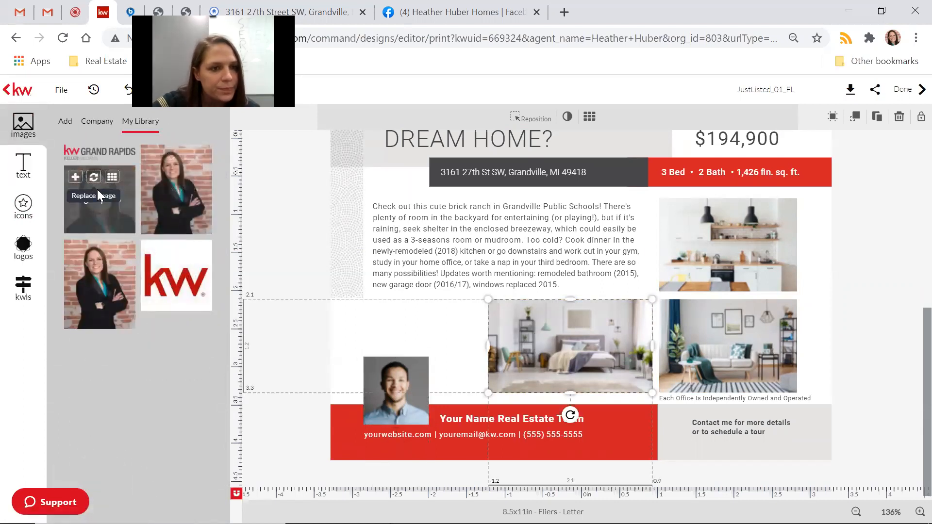
click(408, 418)
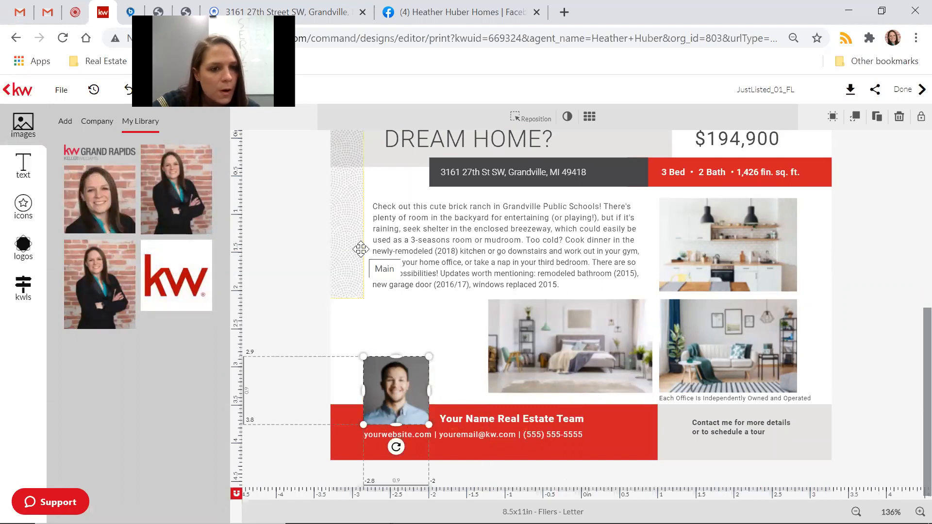
mouse_move(85, 198)
click(95, 178)
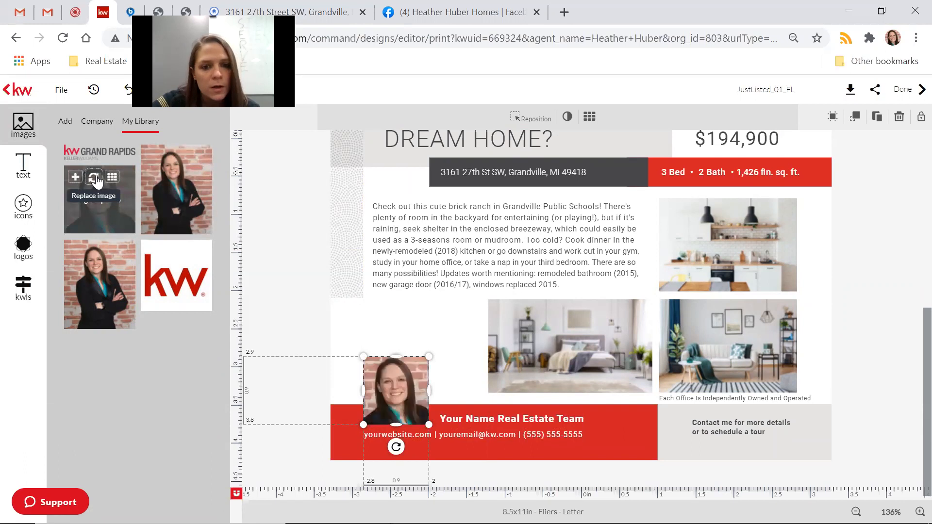
click(539, 419)
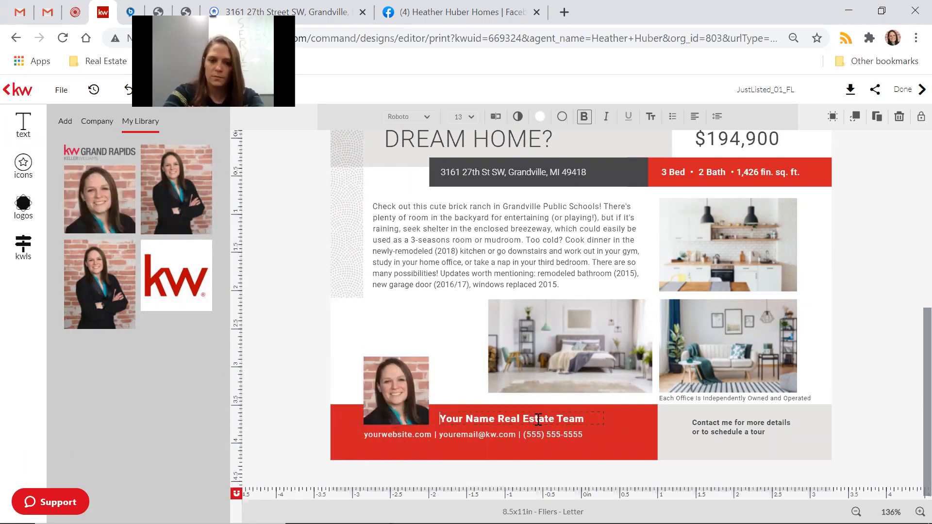
Replace the placeholder team name and website with the agent's own.
key(Delete)
key(Delete)
key(Delete)
key(Delete)
key(Delete)
key(Delete)
key(Delete)
key(Delete)
key(Delete)
key(Delete)
key(Delete)
key(Delete)
key(Delete)
key(Delete)
key(Delete)
key(Delete)
key(Delete)
key(Delete)
key(Delete)
key(Delete)
key(Delete)
key(Delete)
key(Delete)
key(Delete)
text(H)
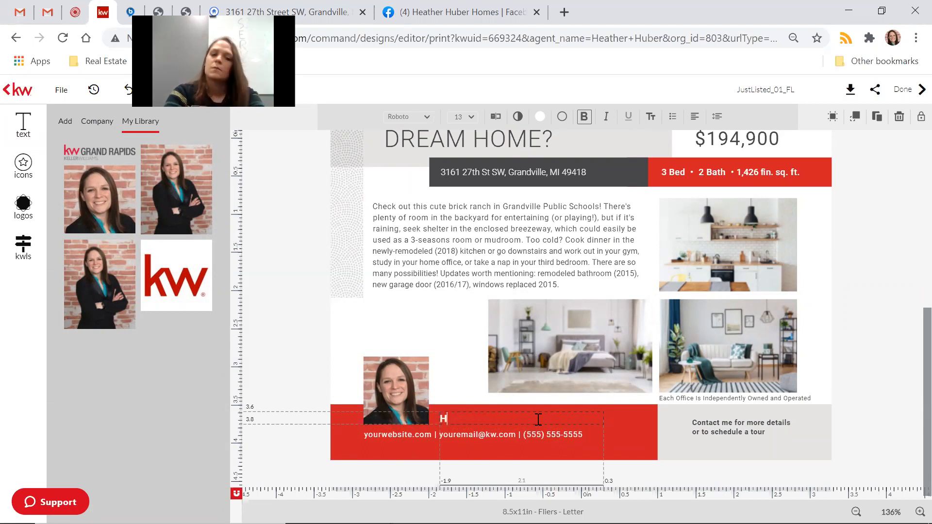
text(eather Huber Homes)
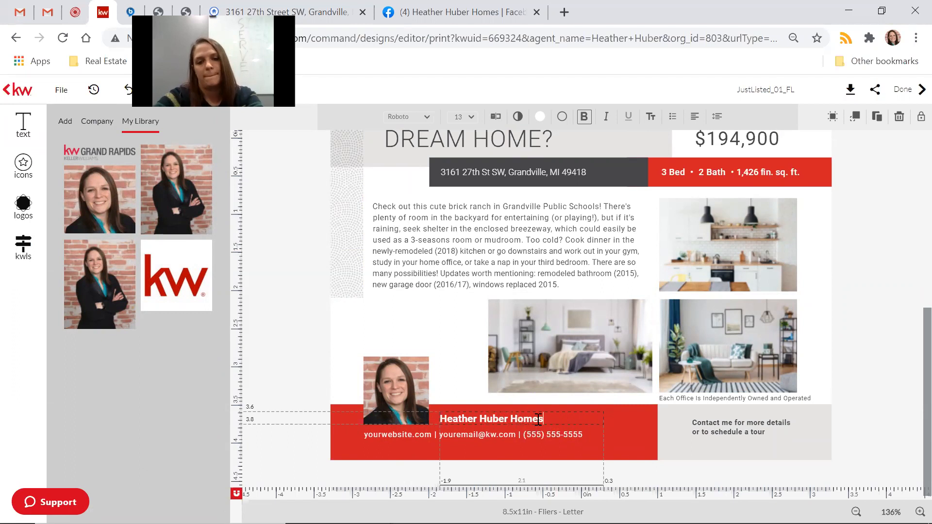
click(404, 436)
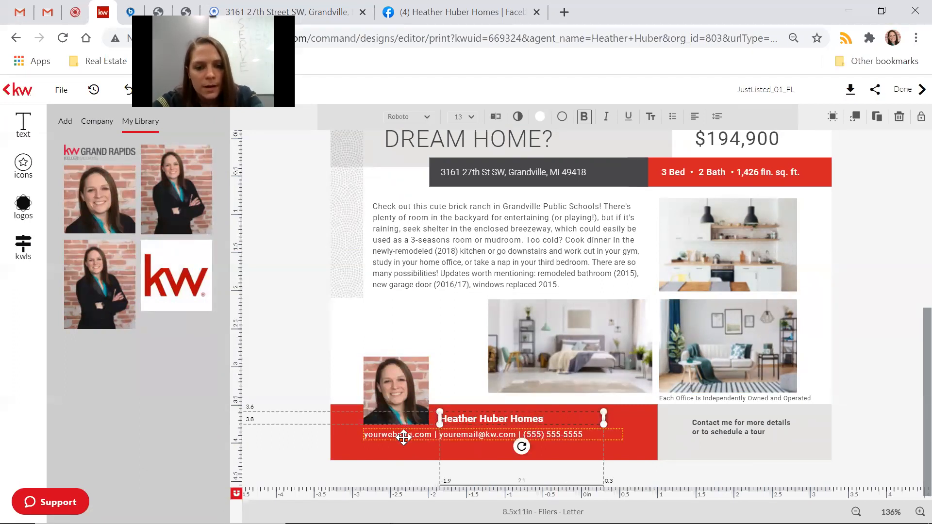
click(405, 435)
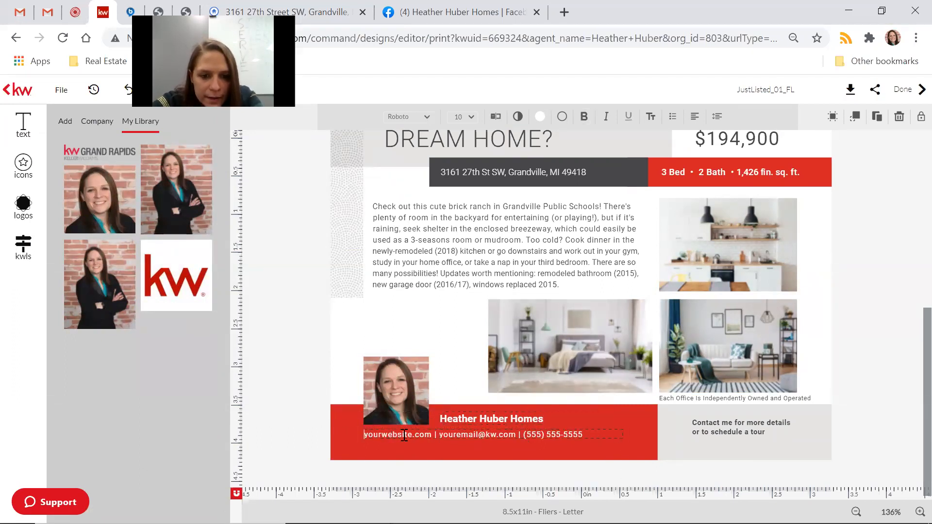
drag(411, 434, 329, 370)
text(heatherhuber)
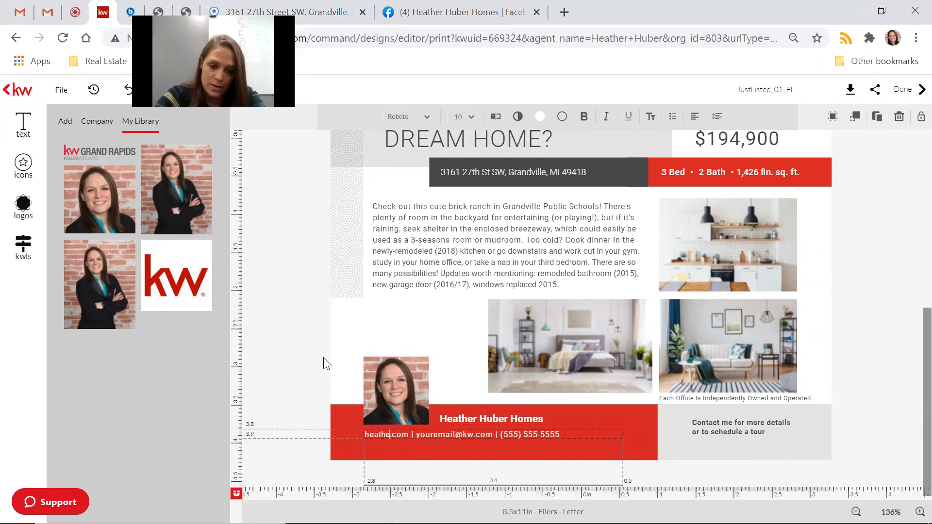
text(home)
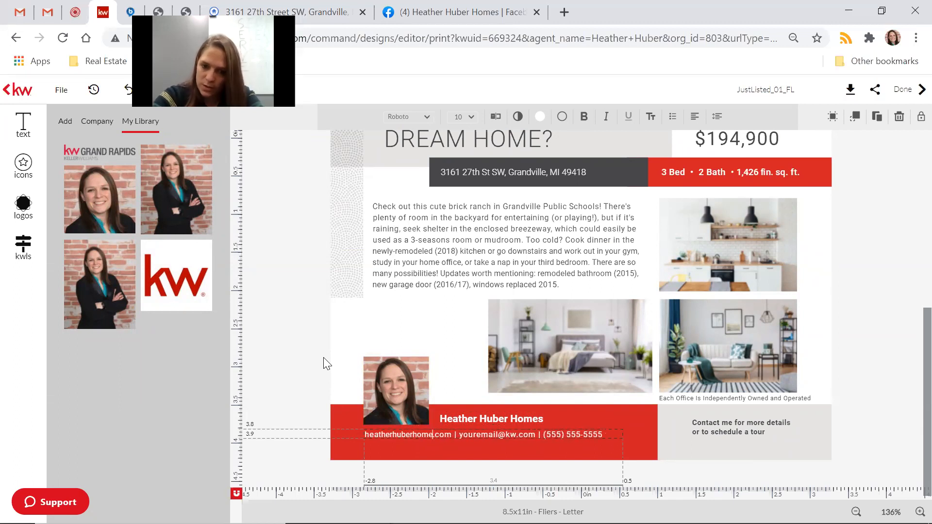
text(s)
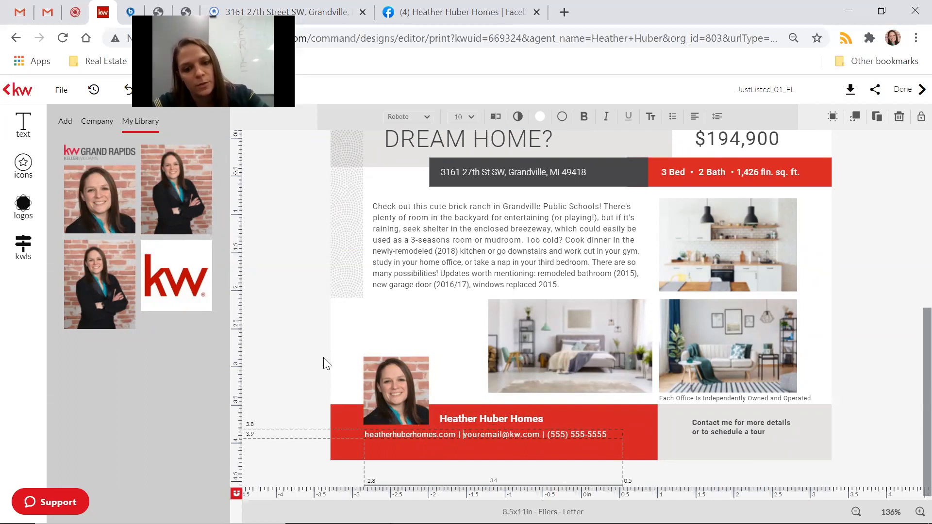
Fill in the agent's e-mail username and phone number in the contact line.
key(BackSpace)
key(BackSpace)
key(BackSpace)
key(BackSpace)
key(BackSpace)
key(BackSpace)
key(BackSpace)
key(BackSpace)
key(BackSpace)
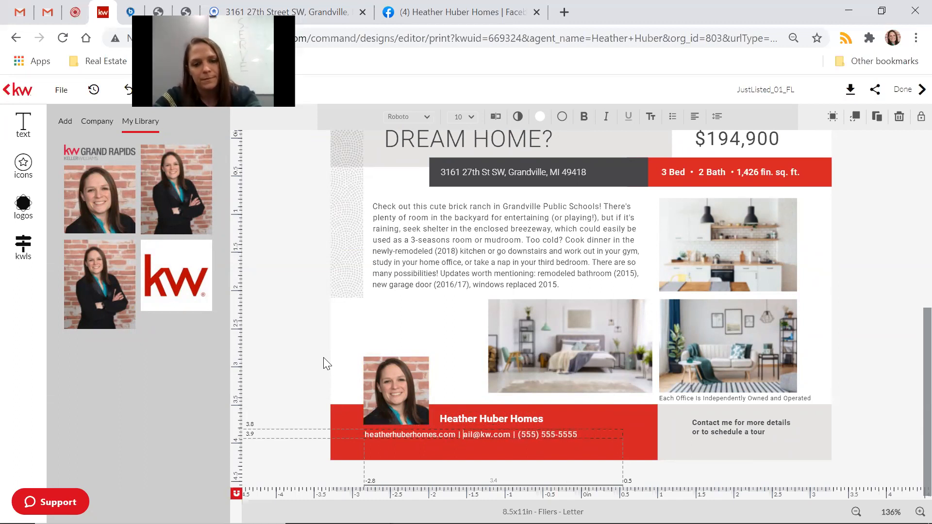
text(heatherhuber)
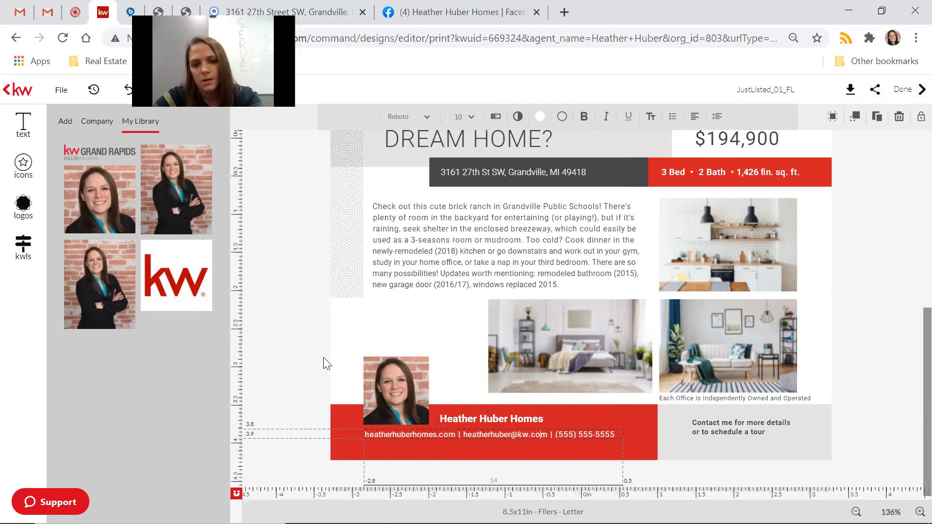
key(BackSpace)
key(BackSpace)
key(BackSpace)
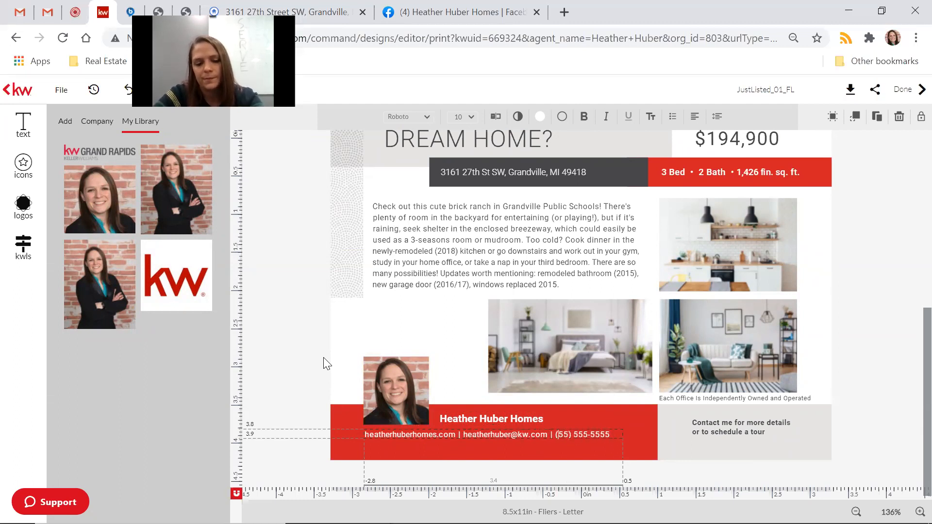
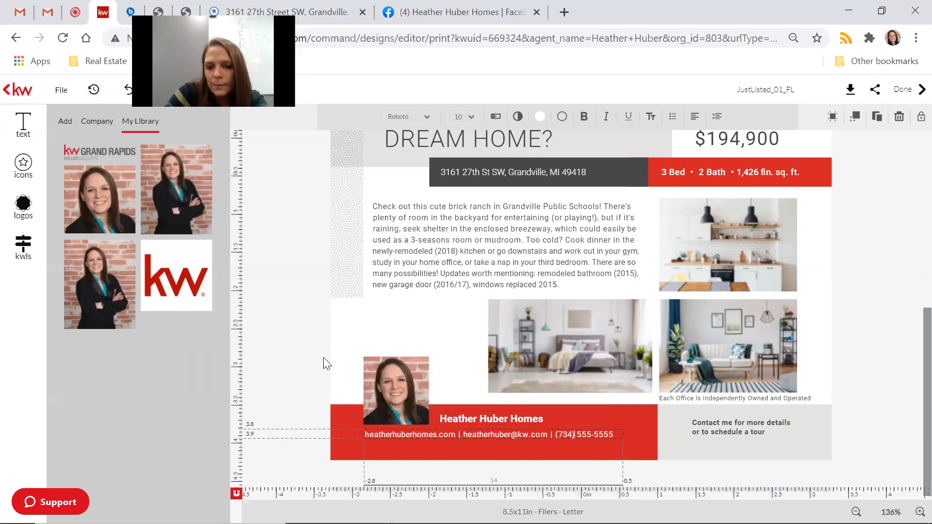
key(Delete)
key(Delete)
key(Delete)
key(Delete)
key(Delete)
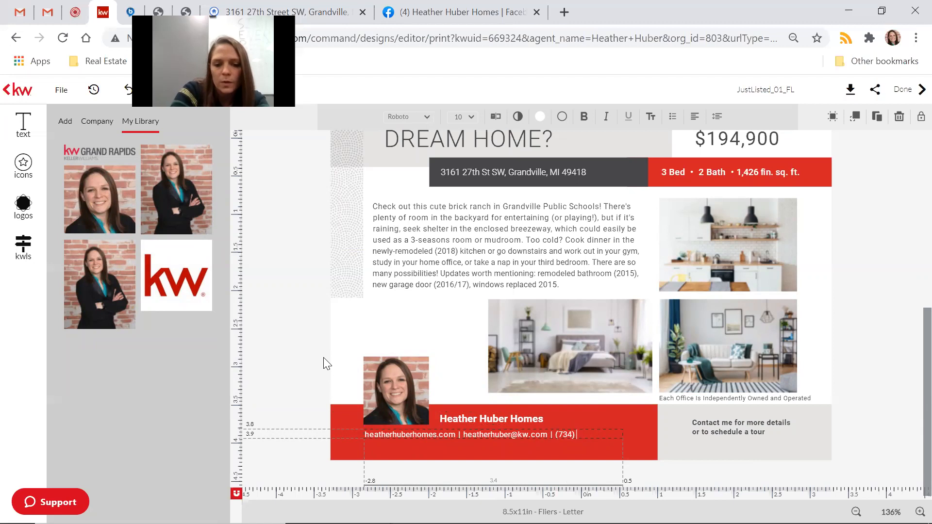
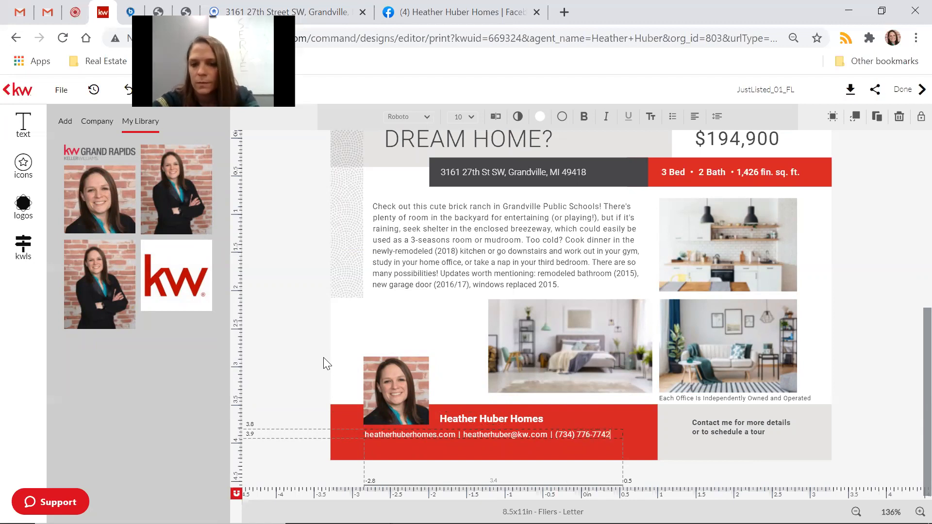
click(910, 380)
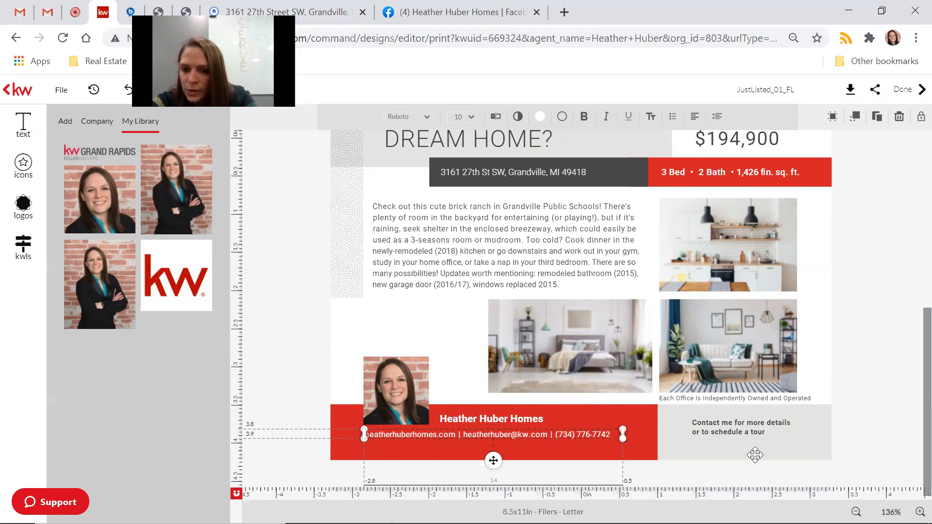
click(757, 415)
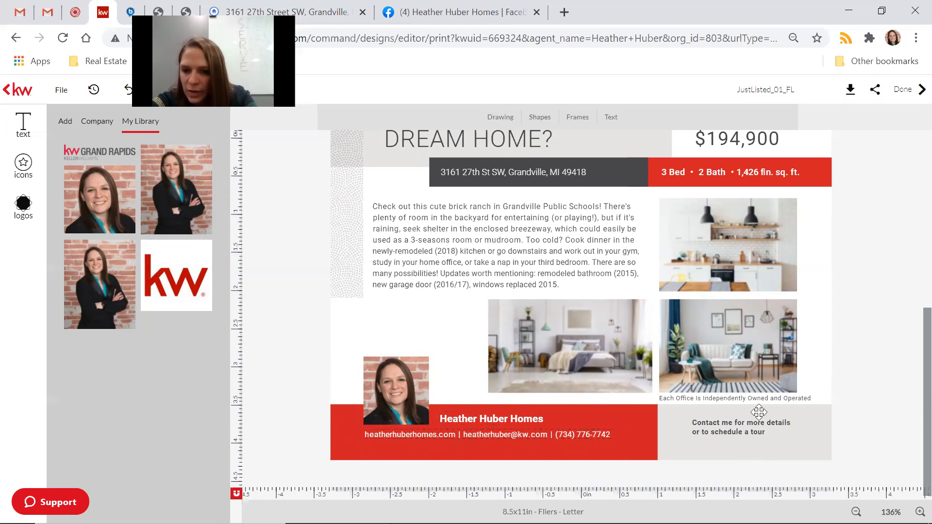
Nudge the 'Contact me for more details' text slightly down and right.
click(747, 431)
drag(750, 435, 751, 434)
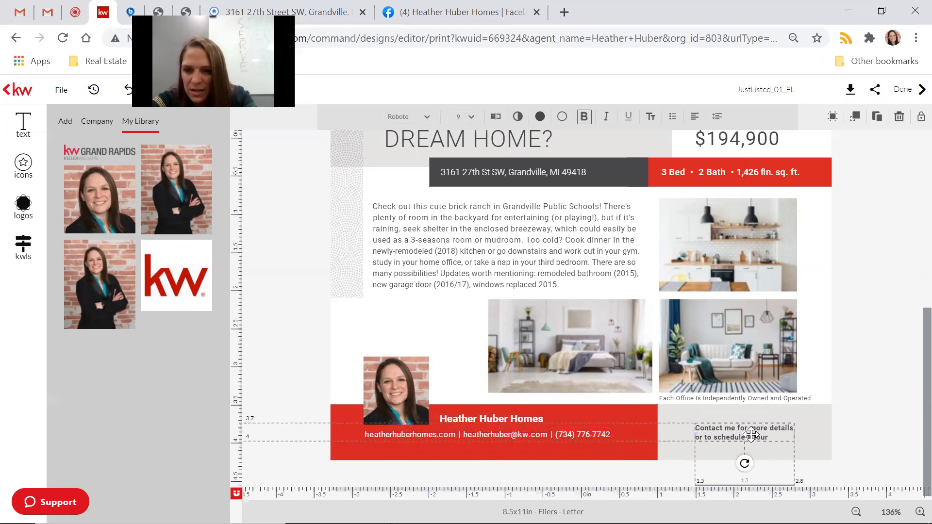
click(846, 401)
scroll(847, 401, up, 5)
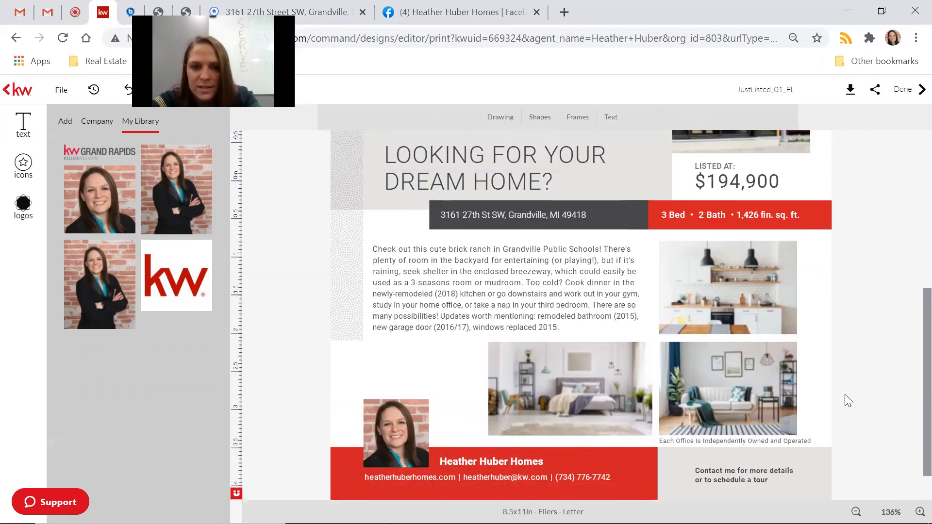
Upload IMG_1008 and use the kitchen photo to replace the main house photo.
scroll(846, 395, down, 4)
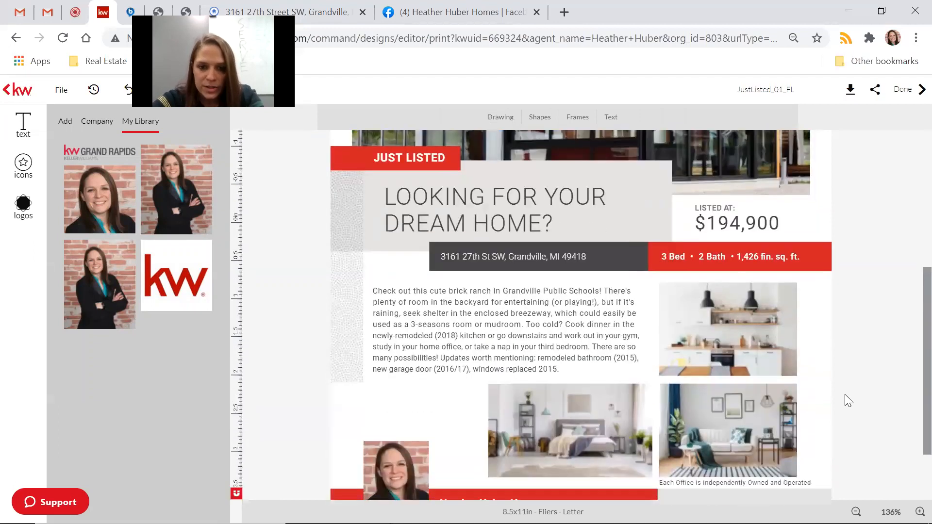
scroll(846, 395, up, 3)
scroll(845, 394, up, 3)
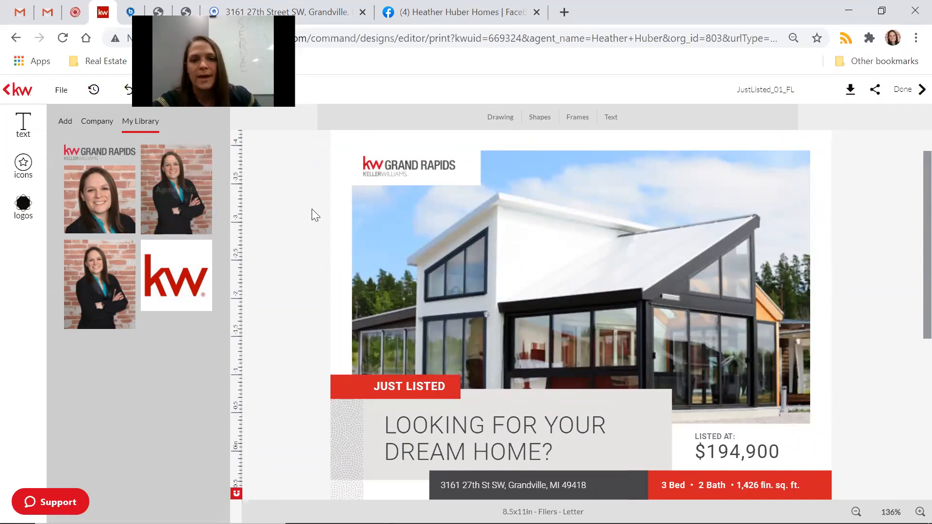
click(567, 296)
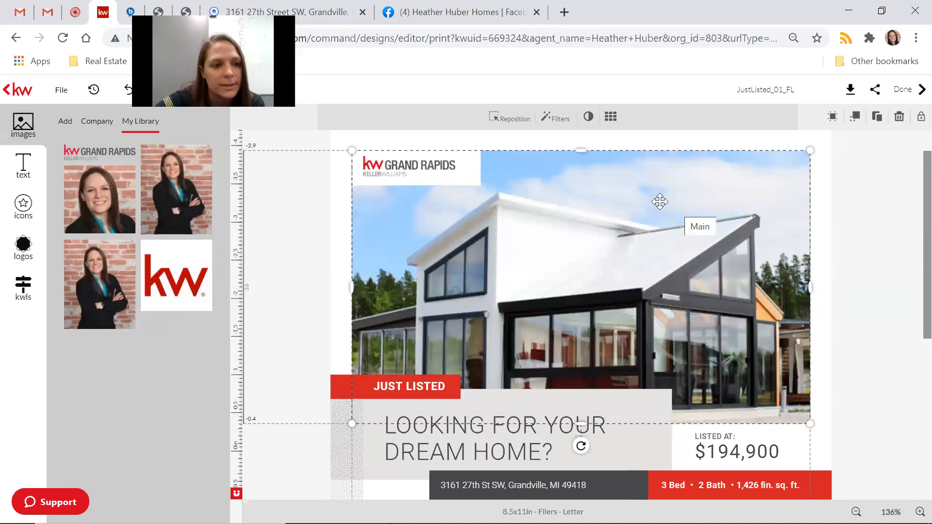
click(65, 124)
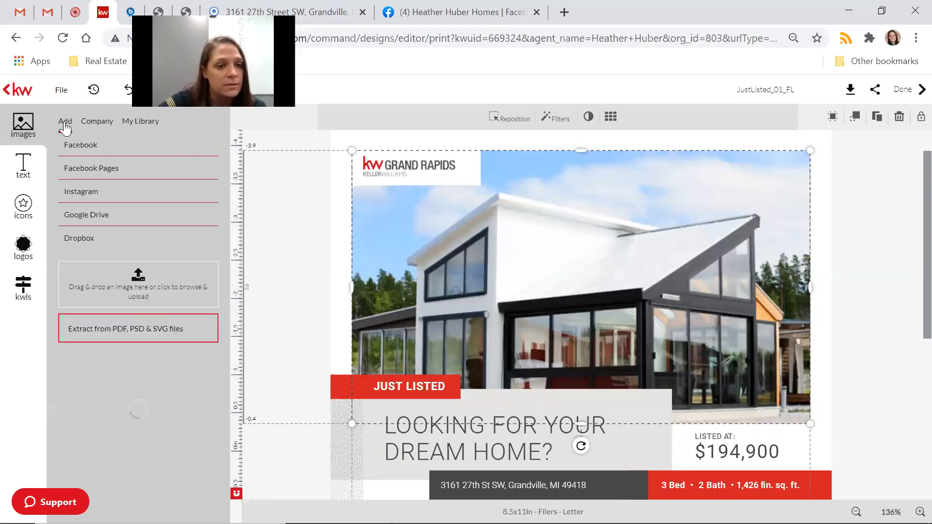
click(158, 285)
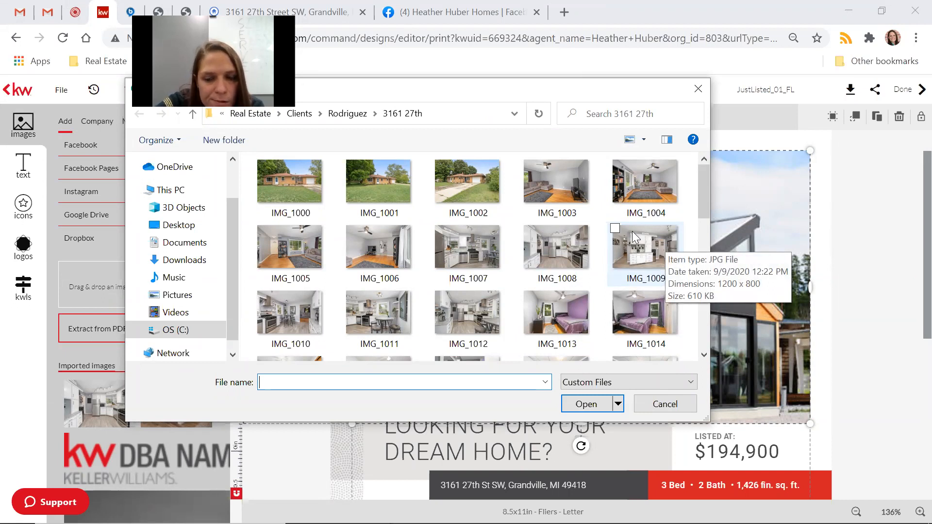
click(572, 263)
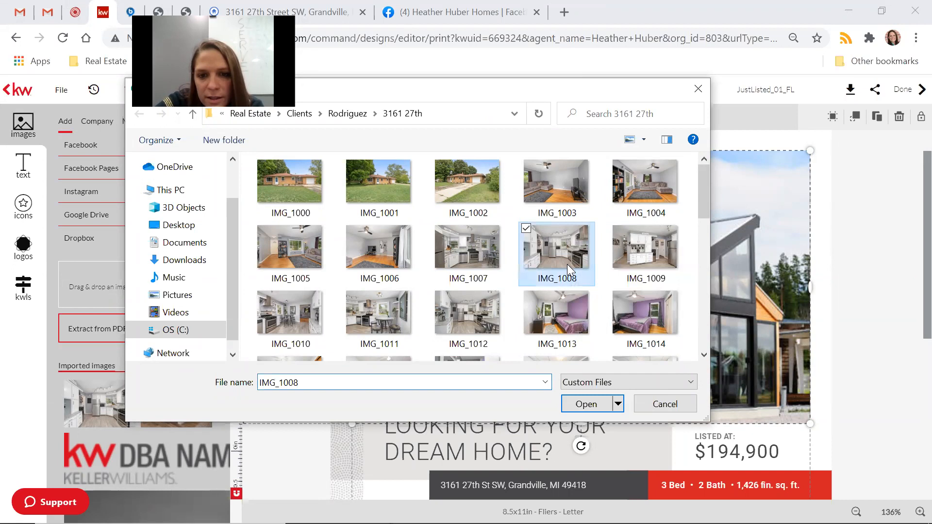
click(600, 401)
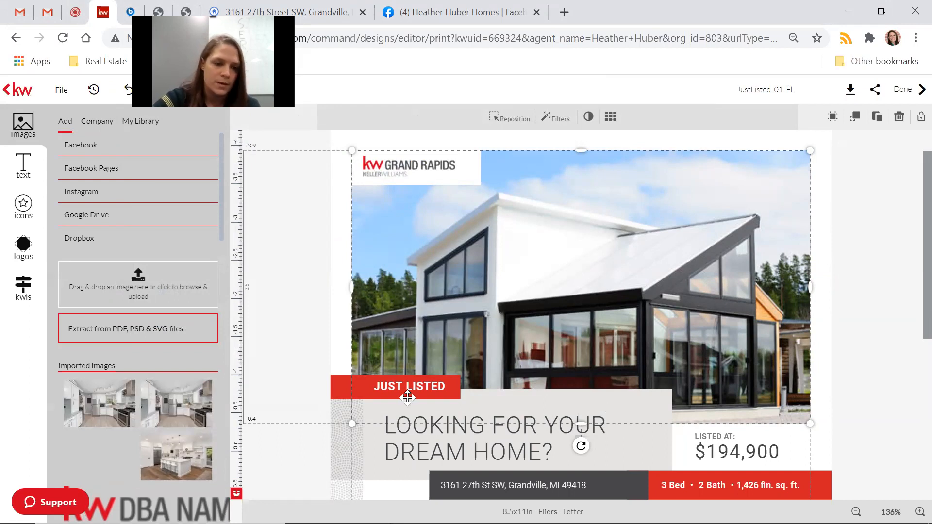
mouse_move(99, 396)
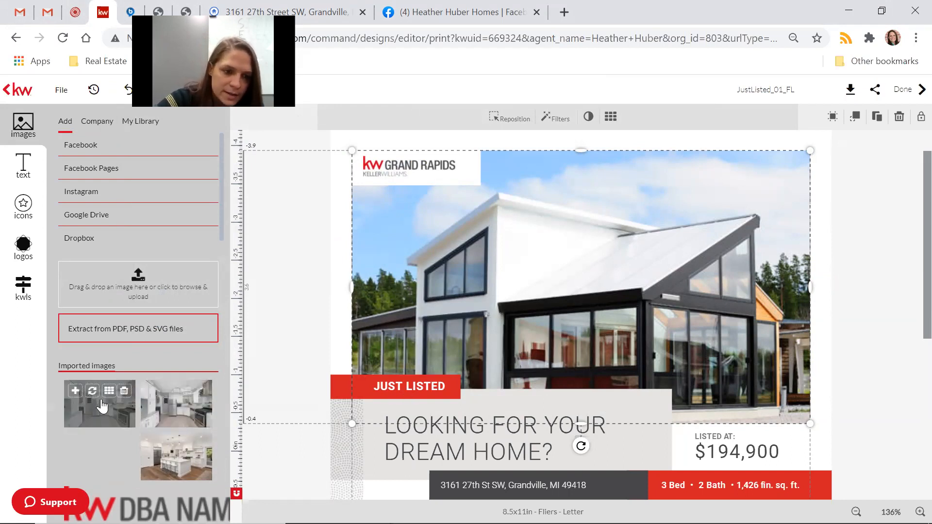
click(92, 391)
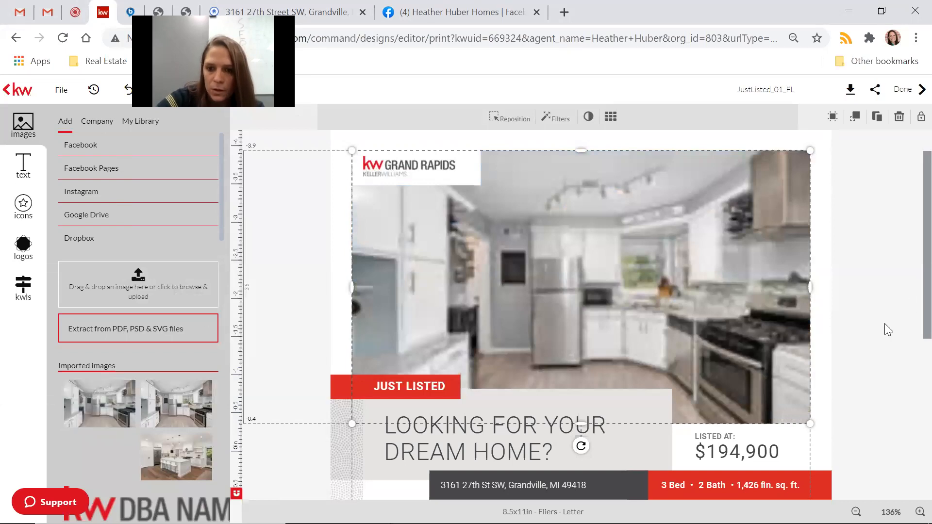
Enlarge the kitchen photo slightly and shift it down within its frame.
scroll(887, 329, down, 5)
scroll(884, 323, down, 2)
scroll(884, 324, up, 8)
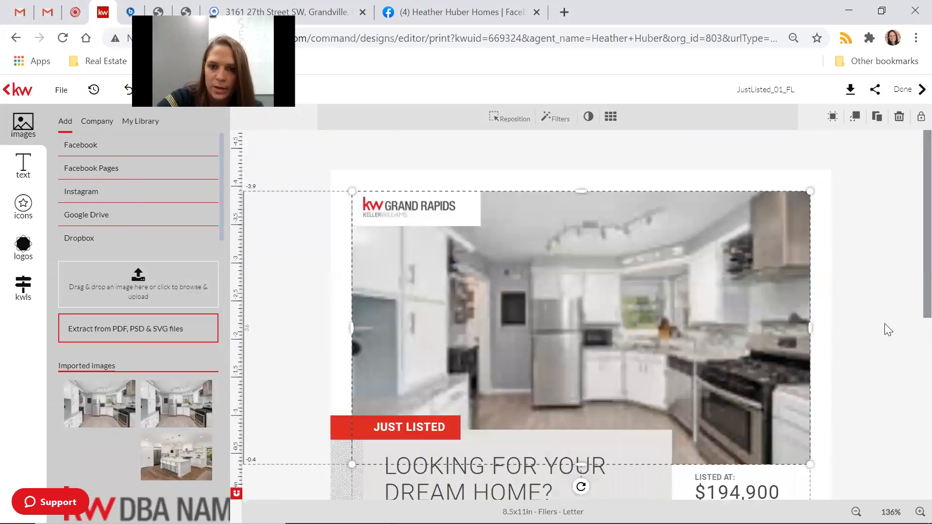
scroll(885, 323, down, 2)
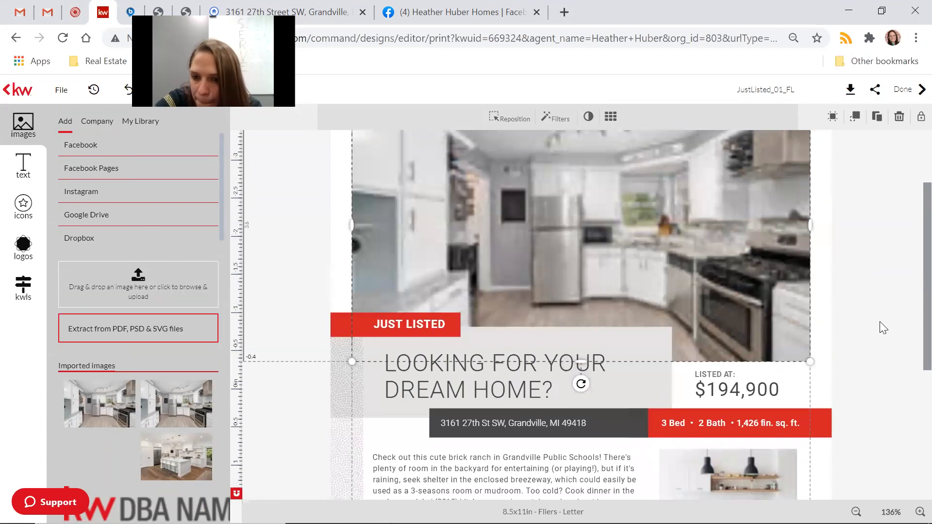
drag(811, 362, 809, 361)
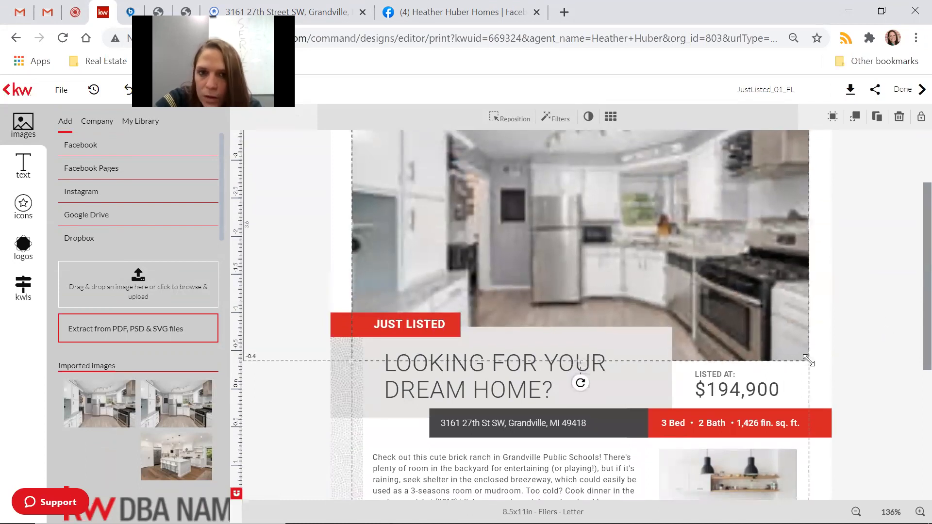
click(513, 119)
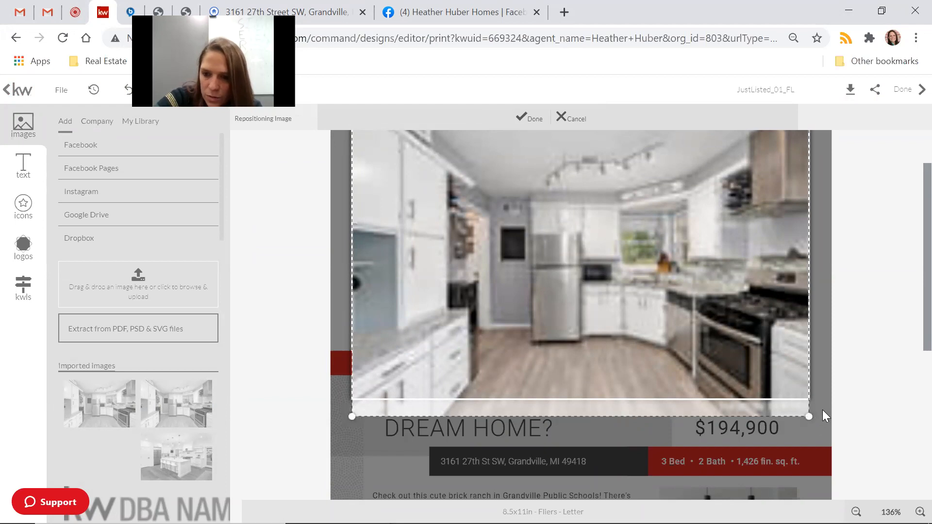
mouse_move(755, 333)
mouse_down()
mouse_move(757, 375)
mouse_move(757, 333)
mouse_up()
click(523, 118)
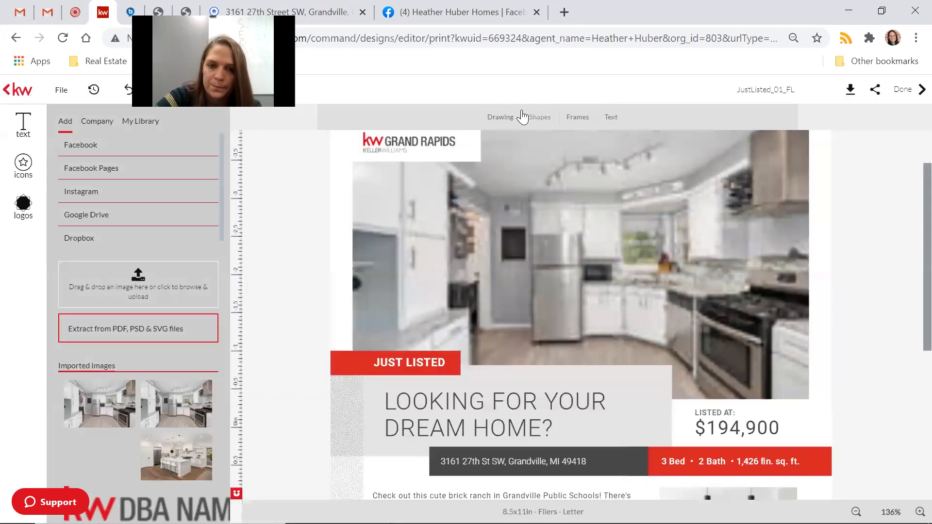
Select the small stock kitchen photo beside the description.
scroll(888, 336, down, 3)
scroll(886, 334, down, 3)
scroll(887, 333, up, 5)
scroll(886, 333, down, 6)
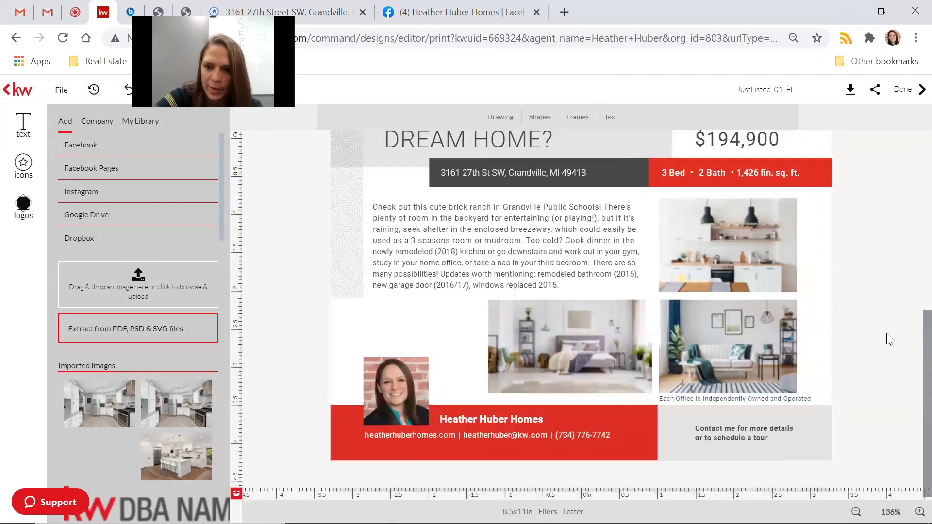
click(720, 287)
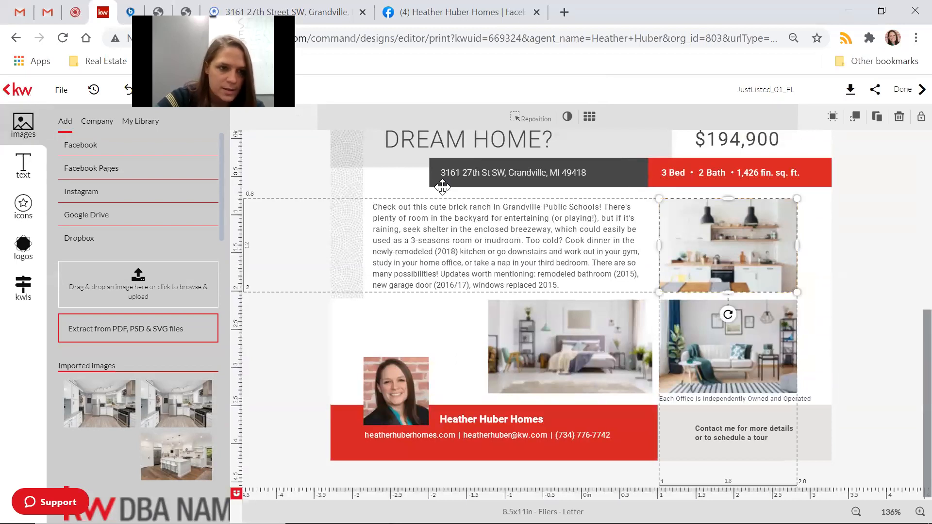
Upload IMG_1017 and put the bathroom photo in place of the small stock kitchen photo.
click(123, 280)
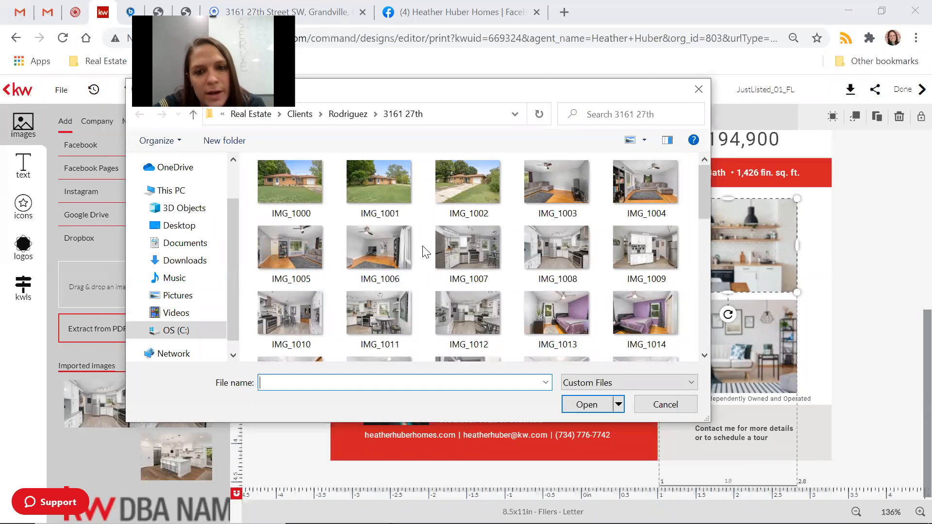
scroll(426, 251, down, 3)
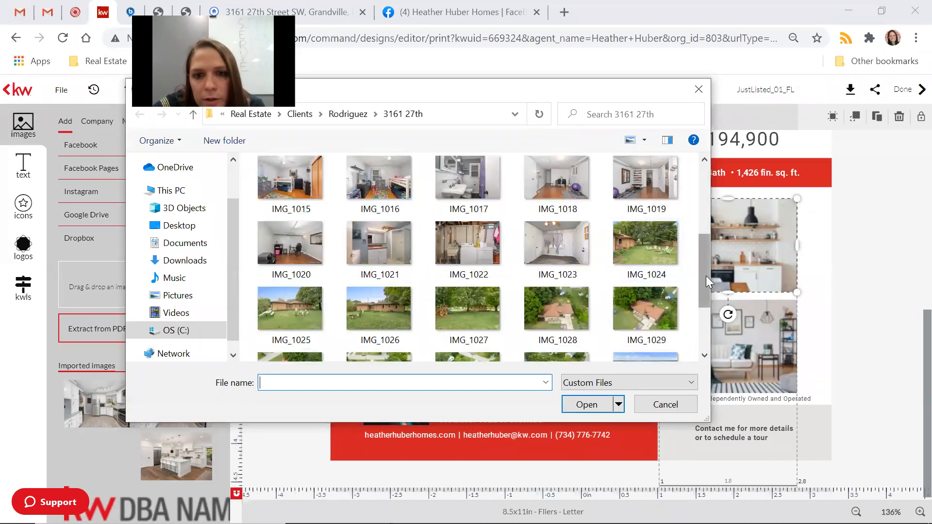
drag(703, 275, 699, 230)
click(467, 318)
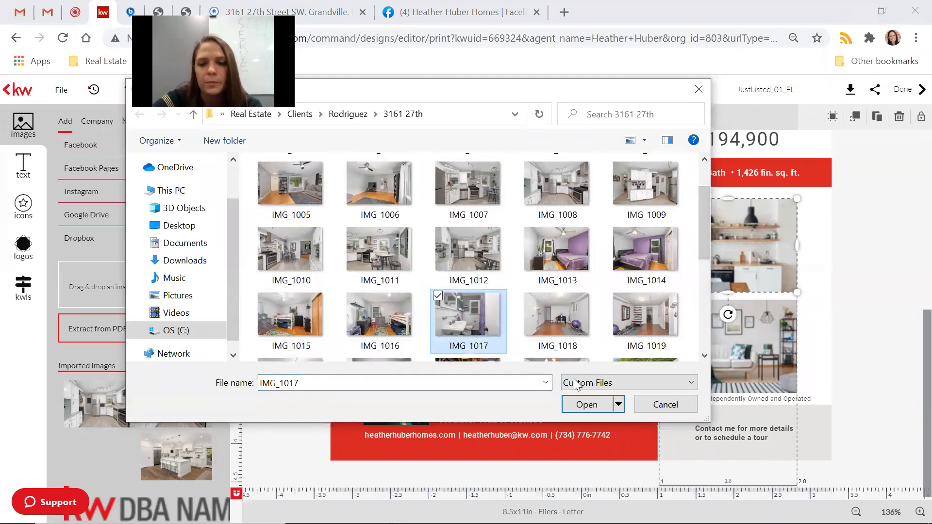
click(589, 406)
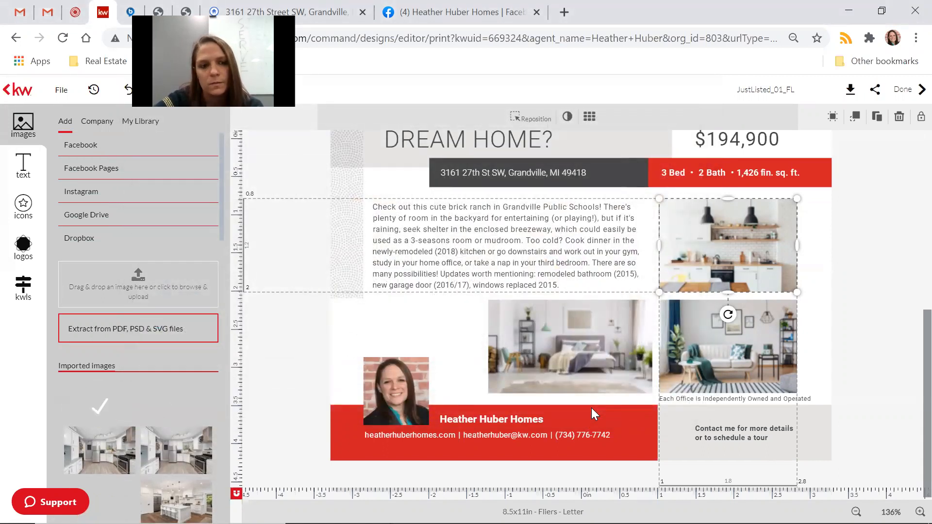
mouse_move(95, 426)
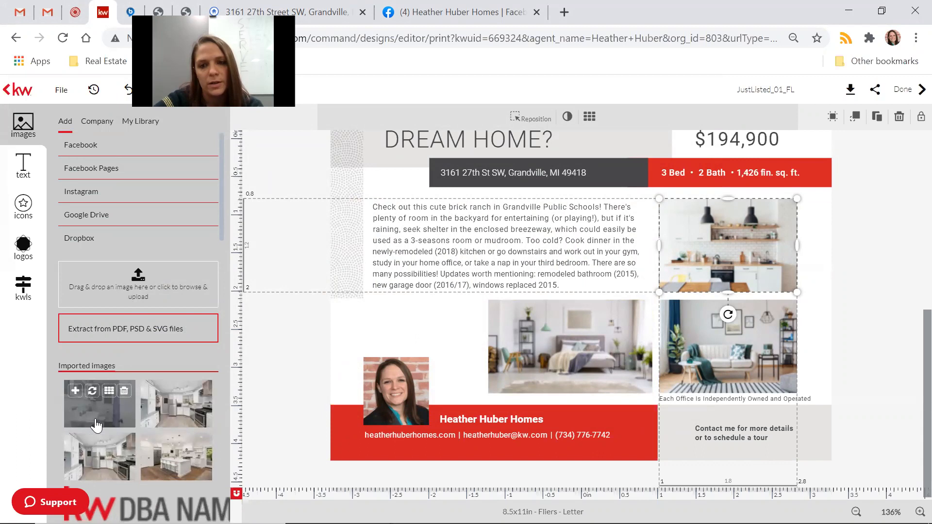
click(92, 391)
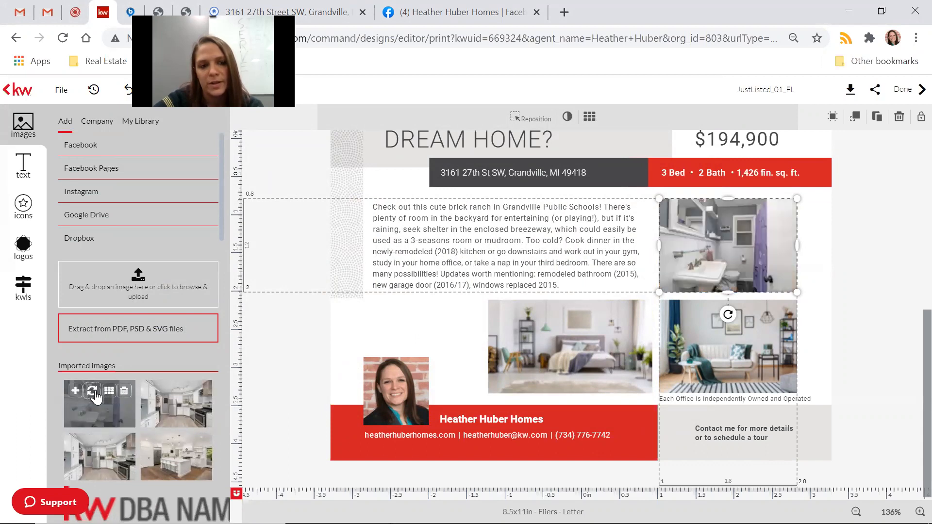
click(884, 395)
click(765, 358)
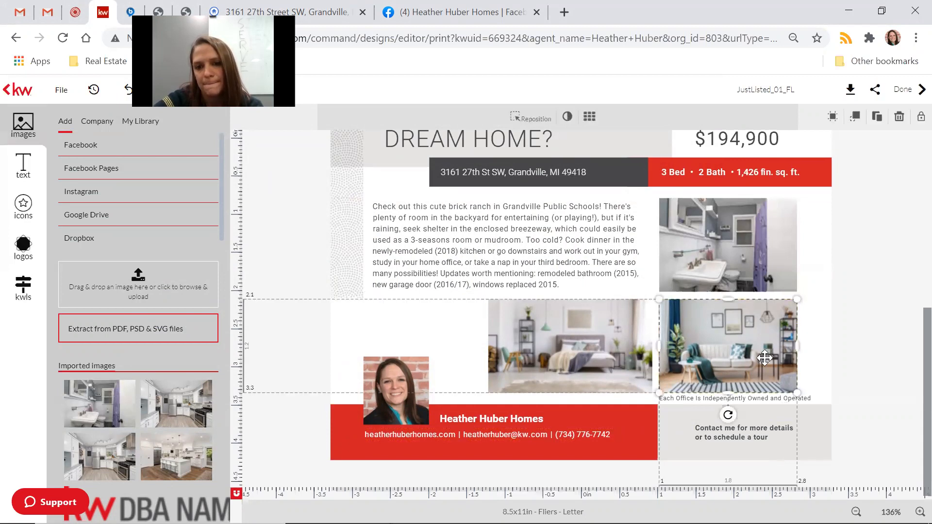
Upload IMG_1014 and swap the purple bedroom photo in for the living-room picture.
click(141, 289)
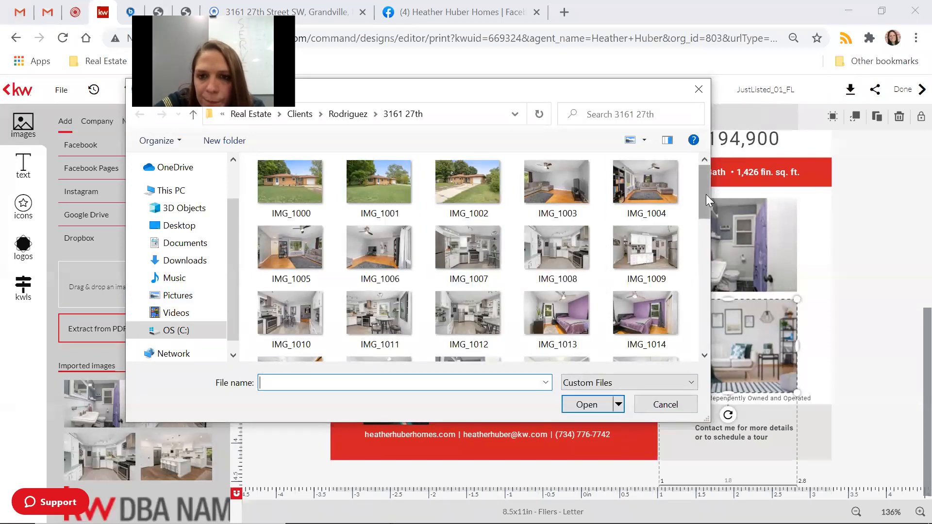
drag(706, 194, 734, 221)
click(660, 242)
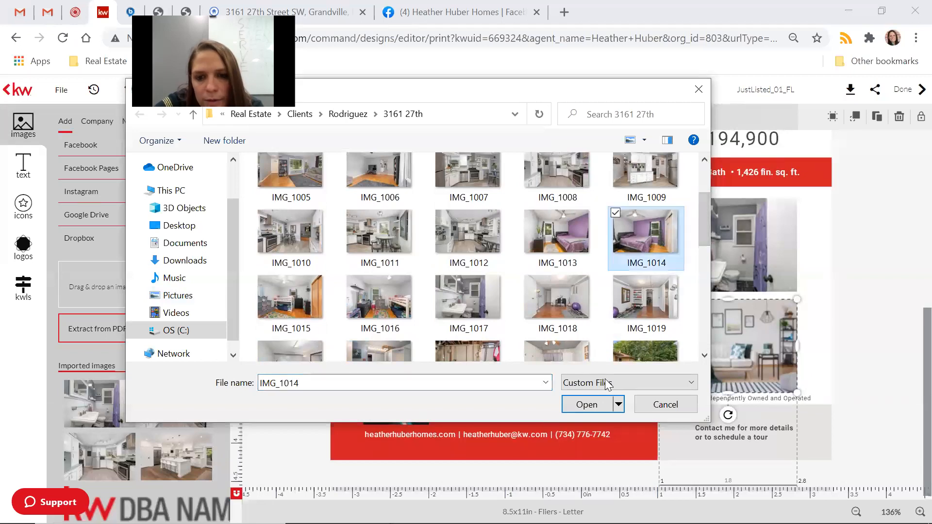
click(594, 404)
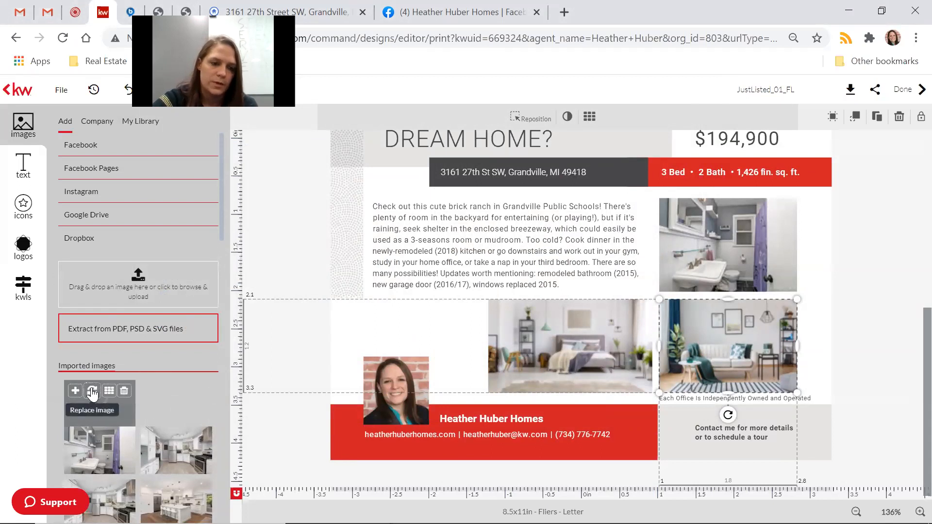
click(92, 394)
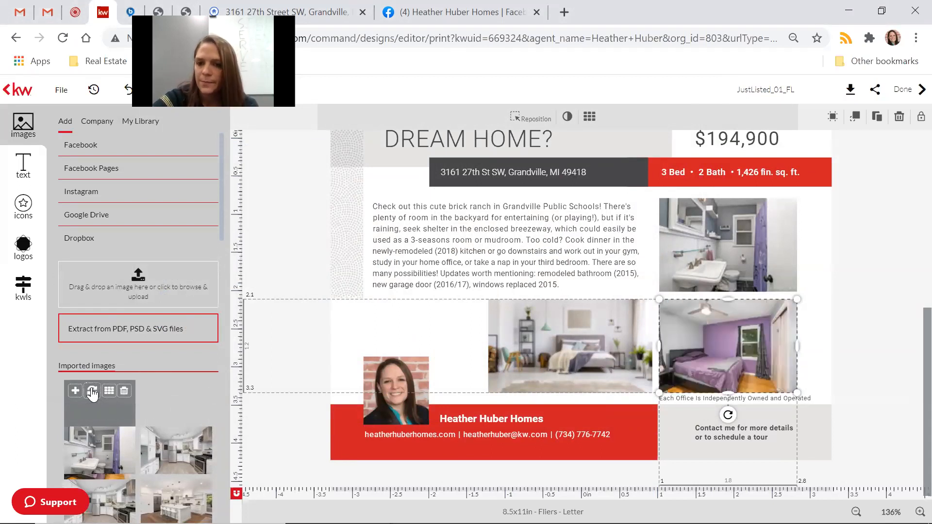
Upload IMG_1027 and place the backyard swing-set photo in the middle frame.
click(572, 355)
click(195, 281)
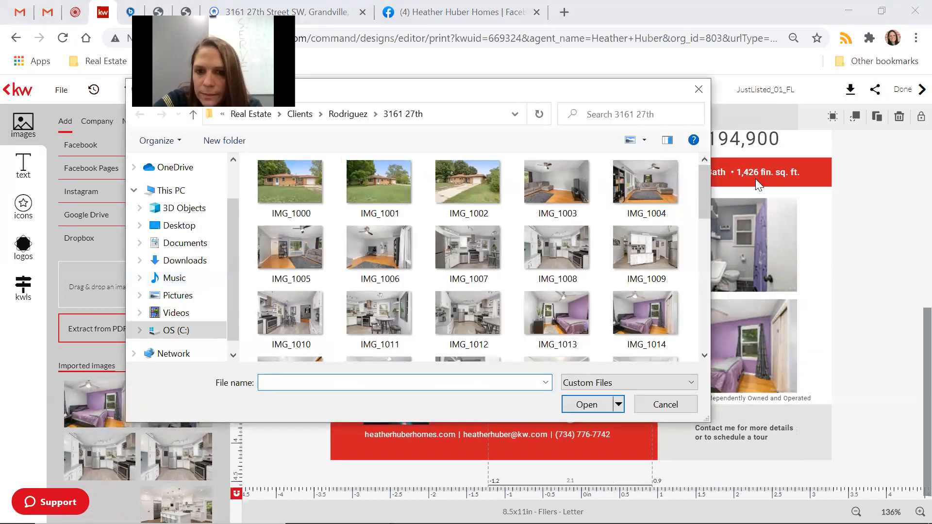
drag(705, 181, 713, 256)
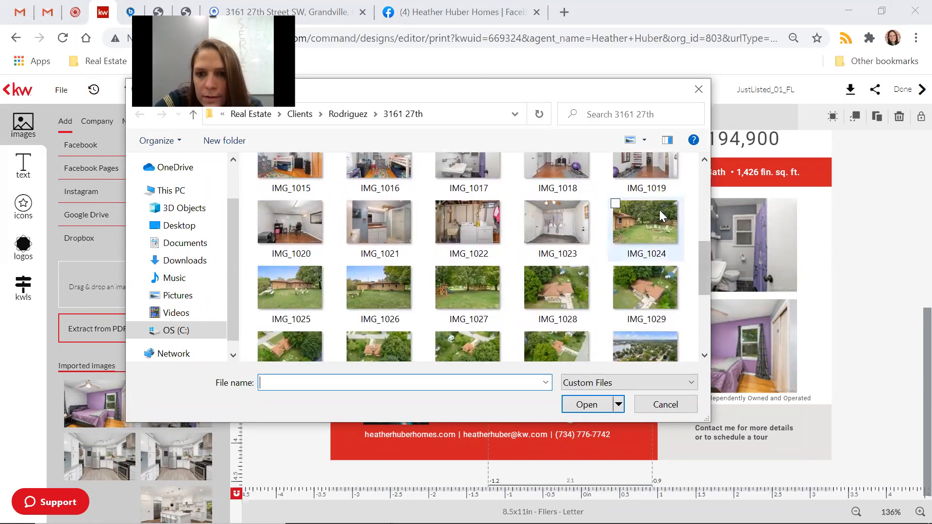
click(462, 291)
click(587, 404)
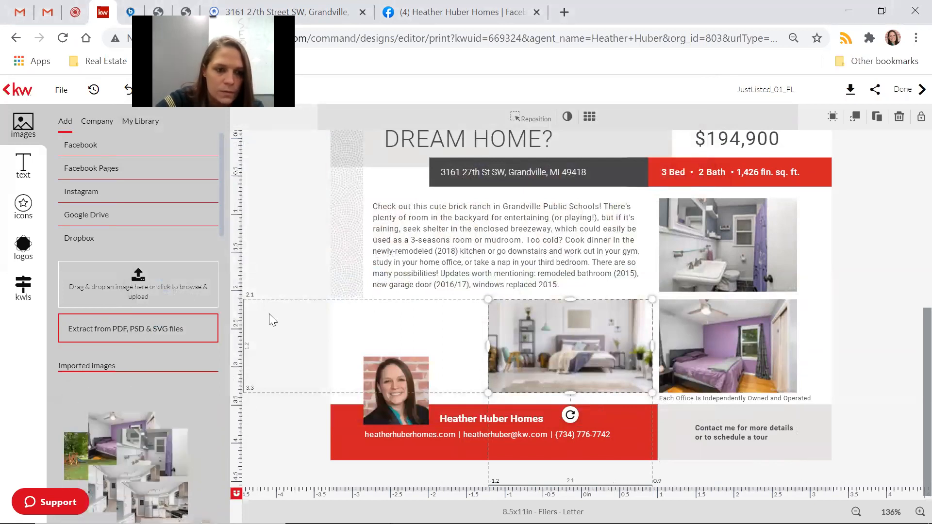
click(94, 396)
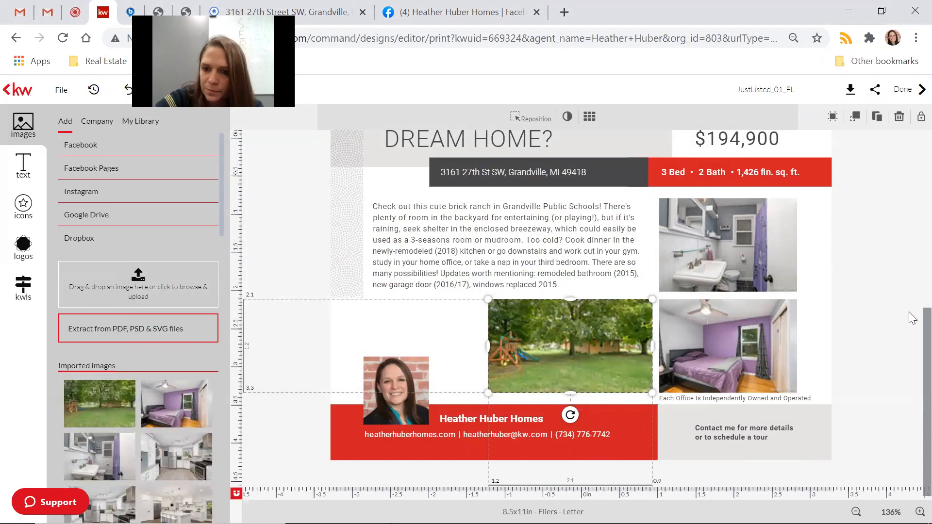
click(892, 322)
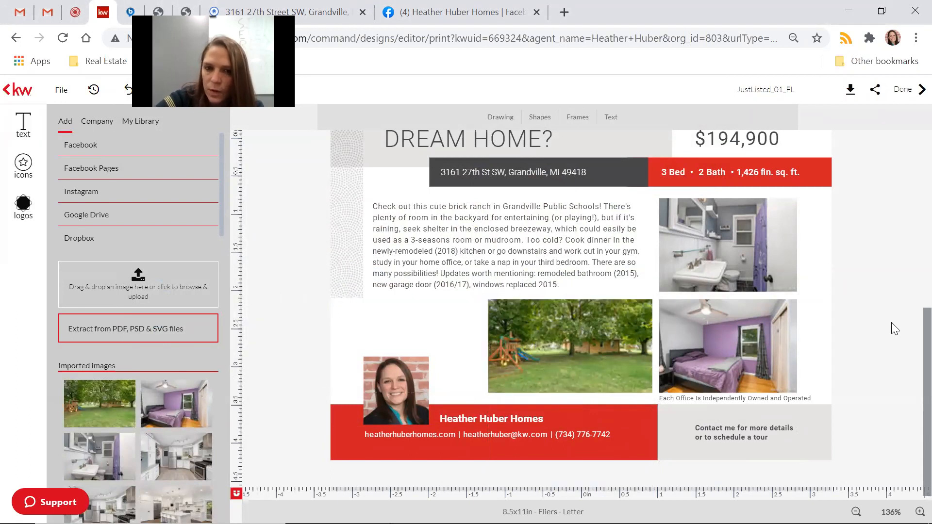
scroll(892, 323, up, 7)
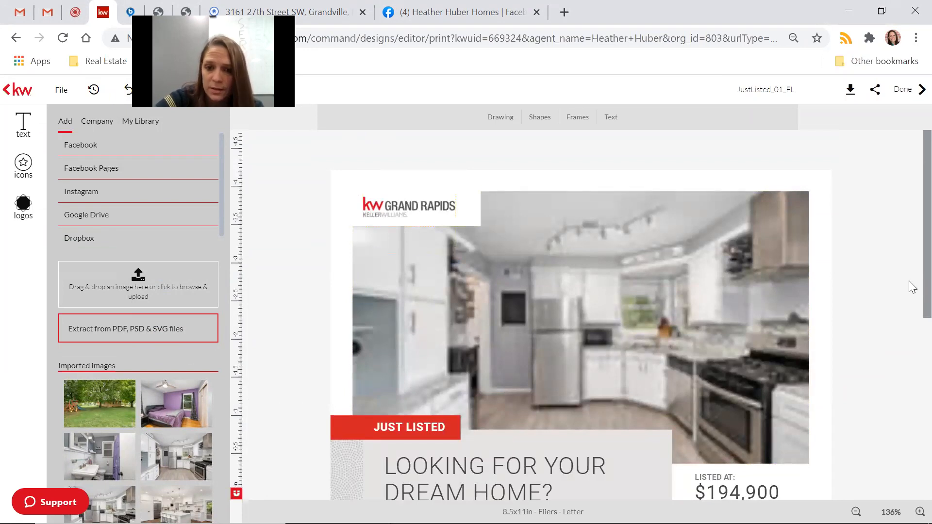
scroll(873, 362, down, 3)
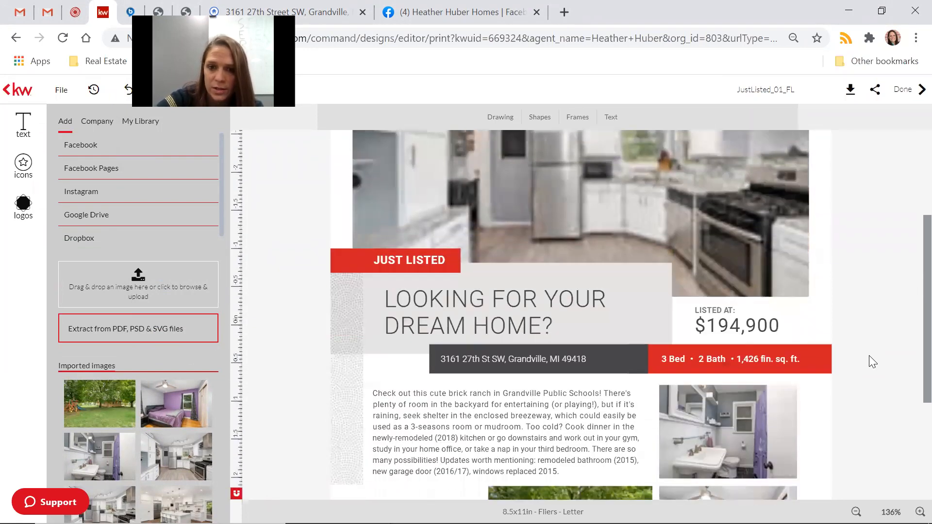
scroll(872, 362, down, 1)
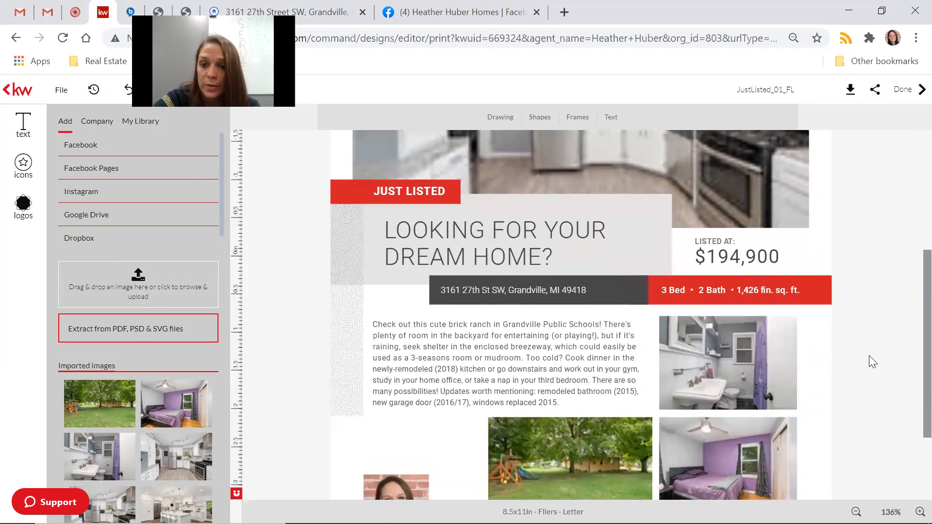
scroll(873, 361, down, 1)
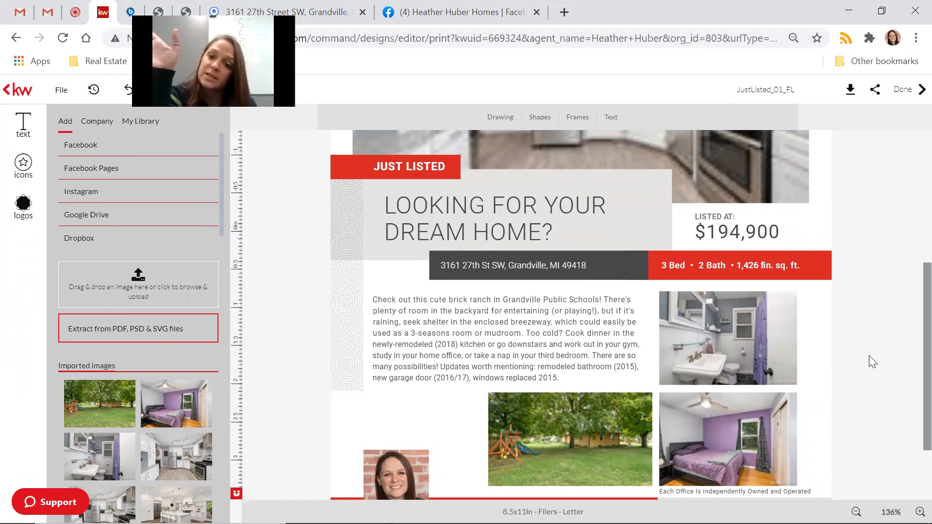
scroll(869, 355, down, 1)
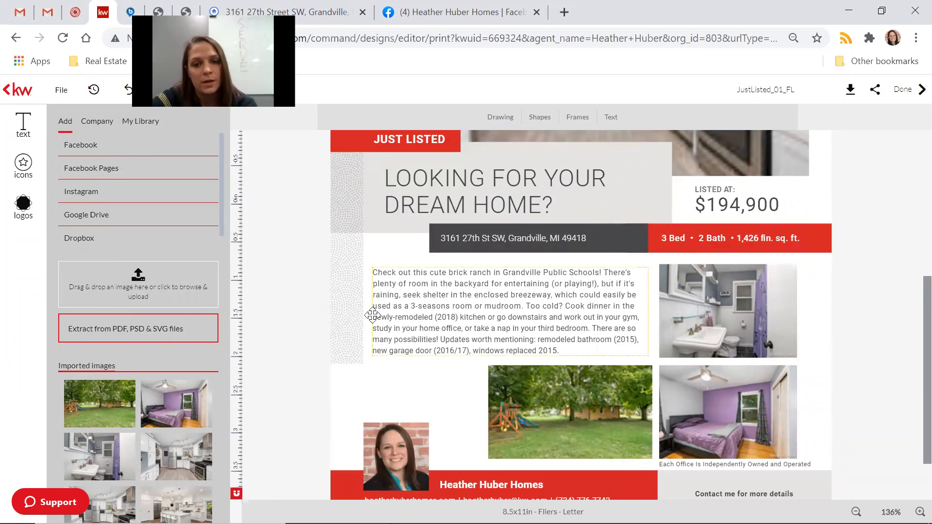
scroll(767, 300, down, 1)
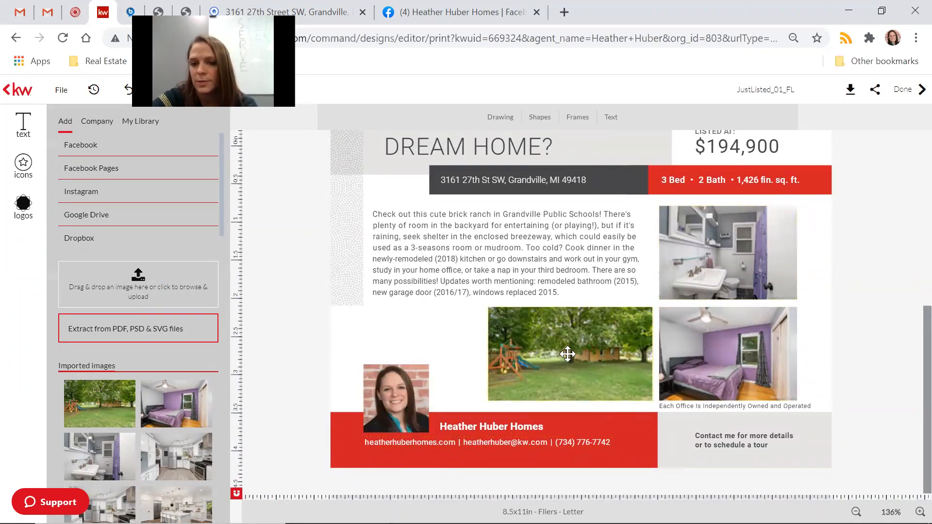
scroll(895, 316, up, 6)
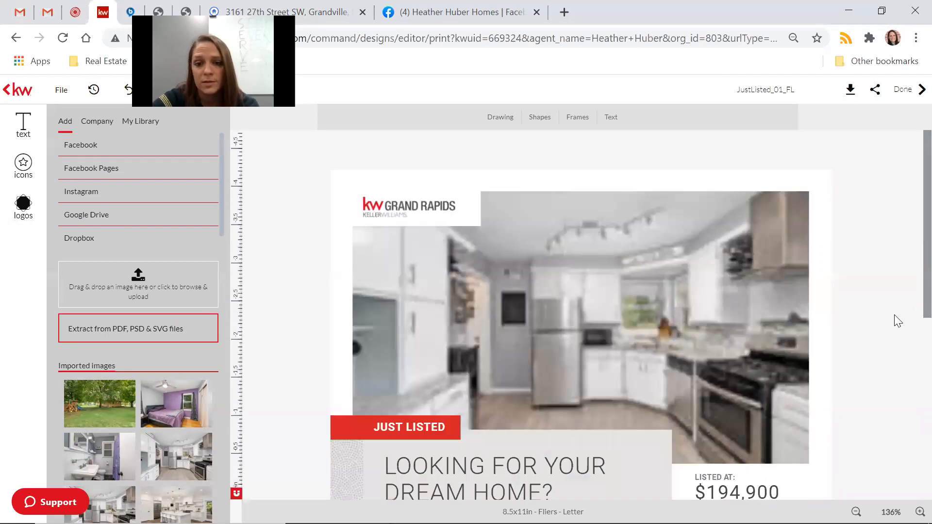
Replace the design name JustListed_01_FL with '316127thFlier'.
click(773, 88)
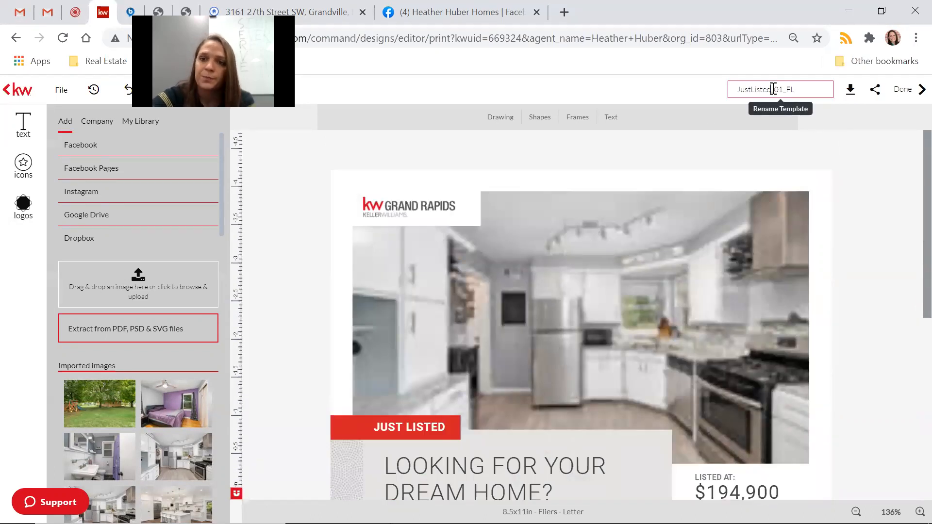
double_click(773, 89)
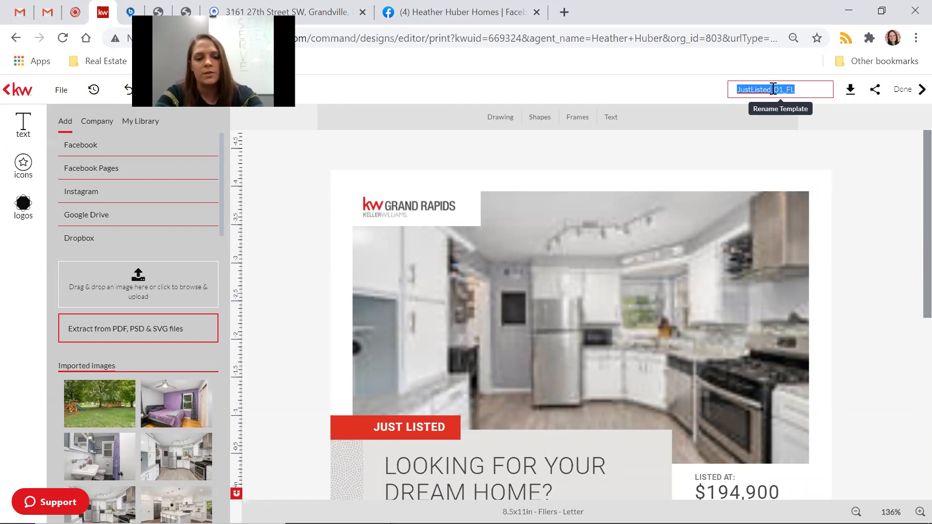
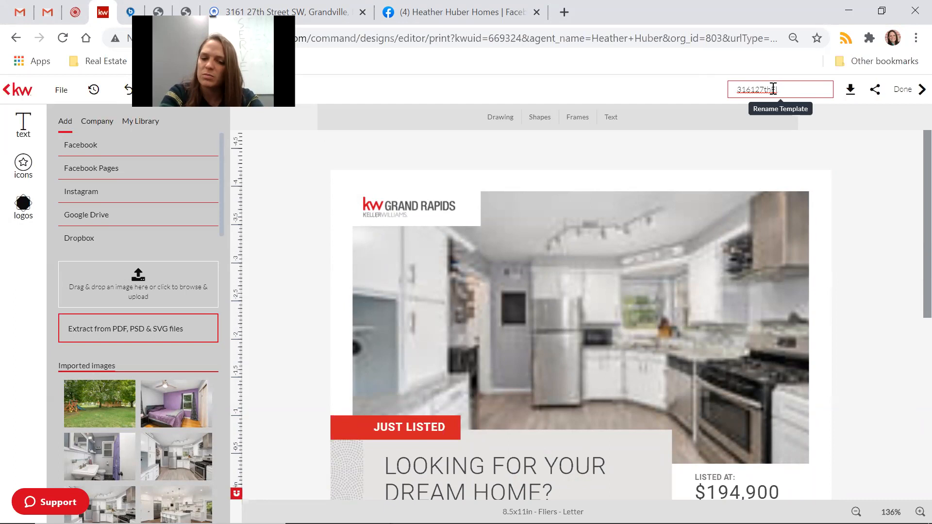
key(Return)
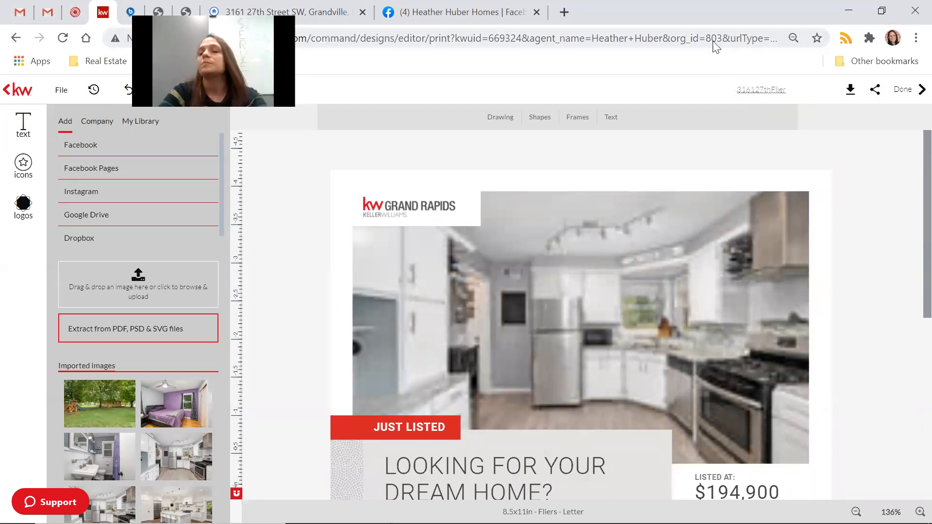
Open the Get PDF download options and choose to download the page range 1 to 1.
click(855, 97)
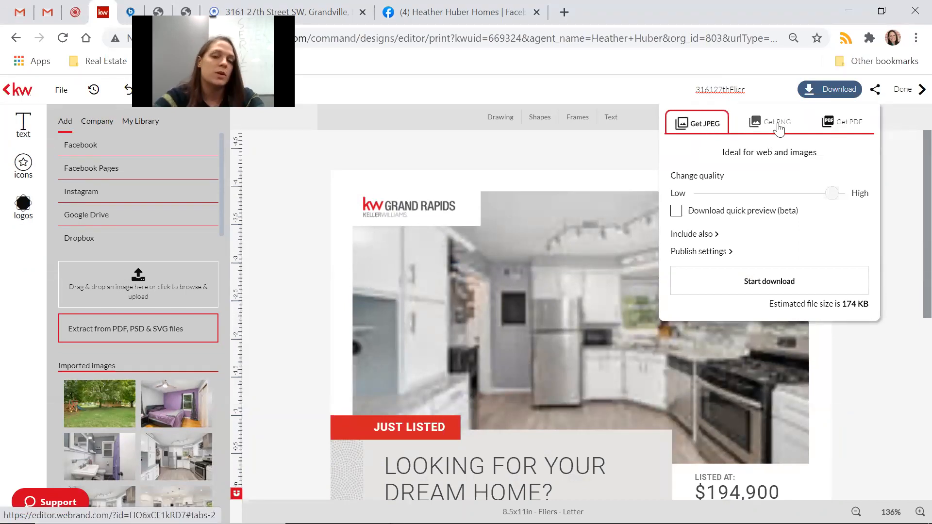
click(853, 127)
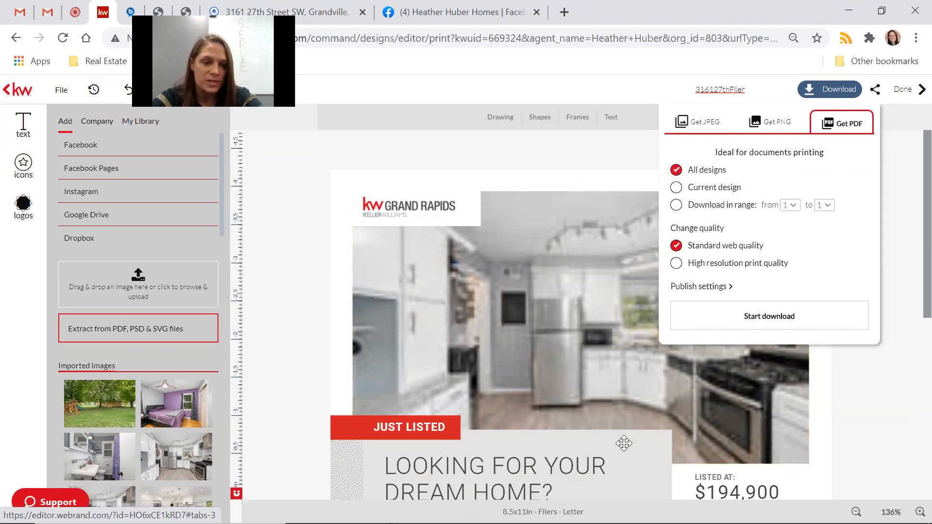
scroll(623, 441, down, 5)
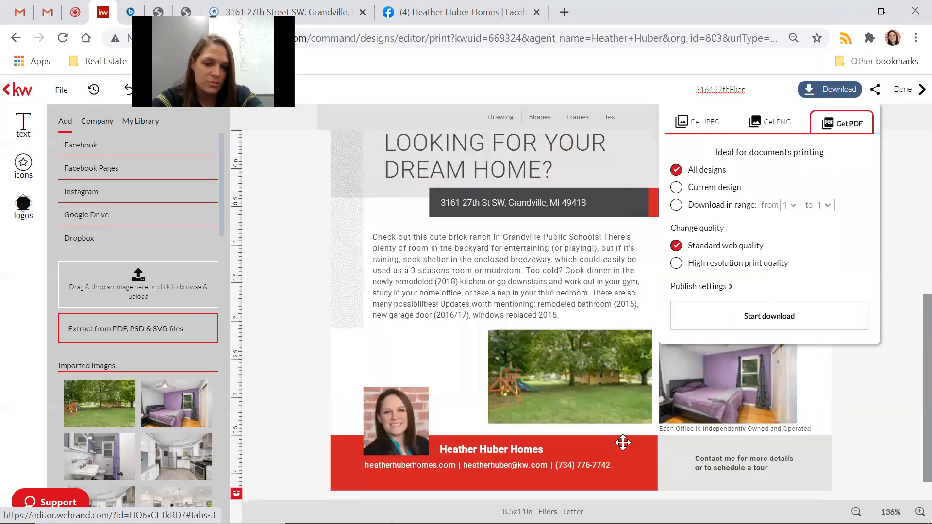
scroll(623, 442, up, 5)
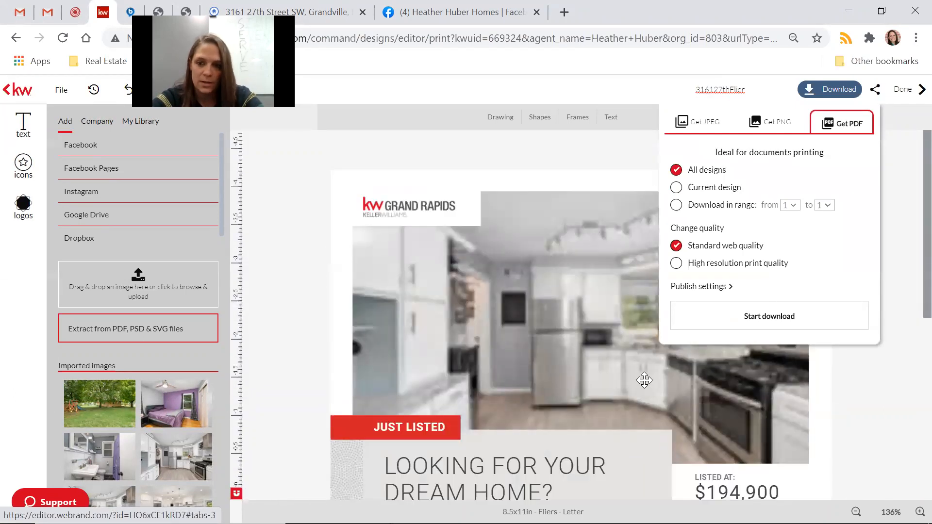
click(677, 206)
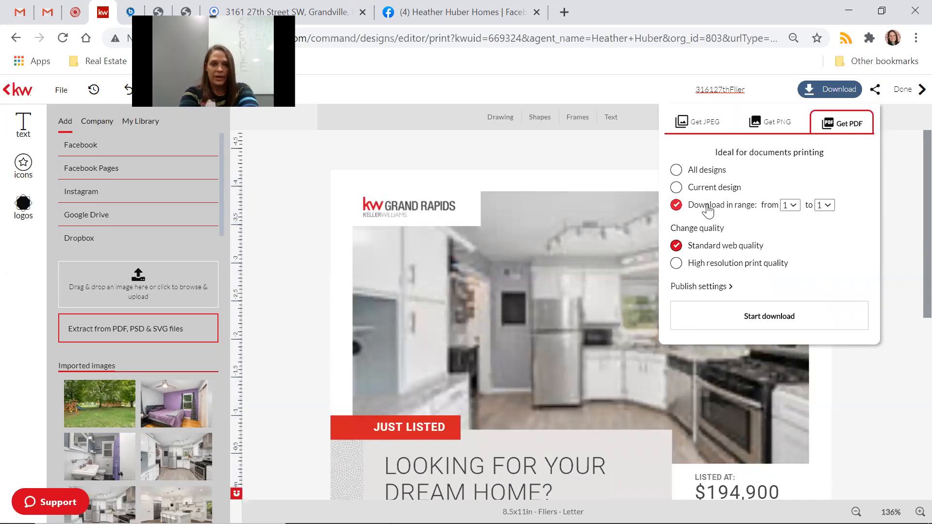
Set the PDF to include all designs at high-resolution print quality and expand Publish settings.
click(677, 173)
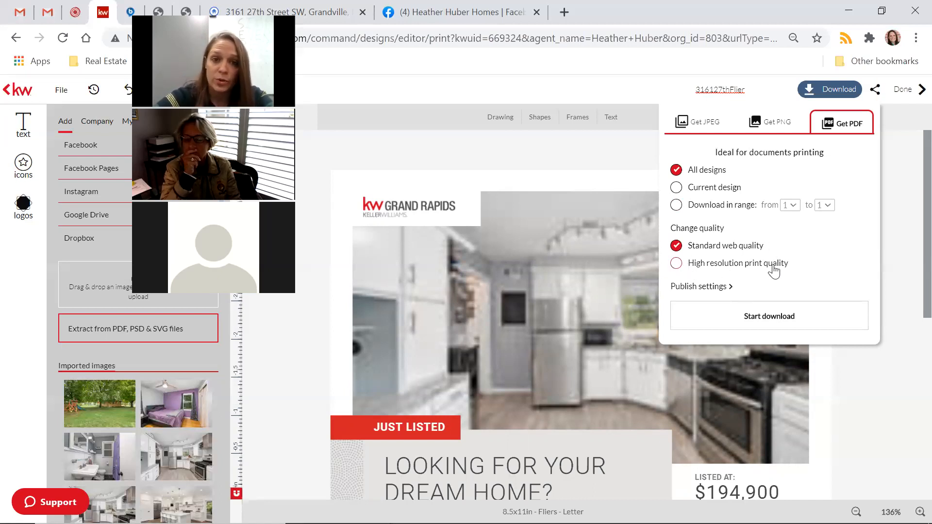
click(678, 266)
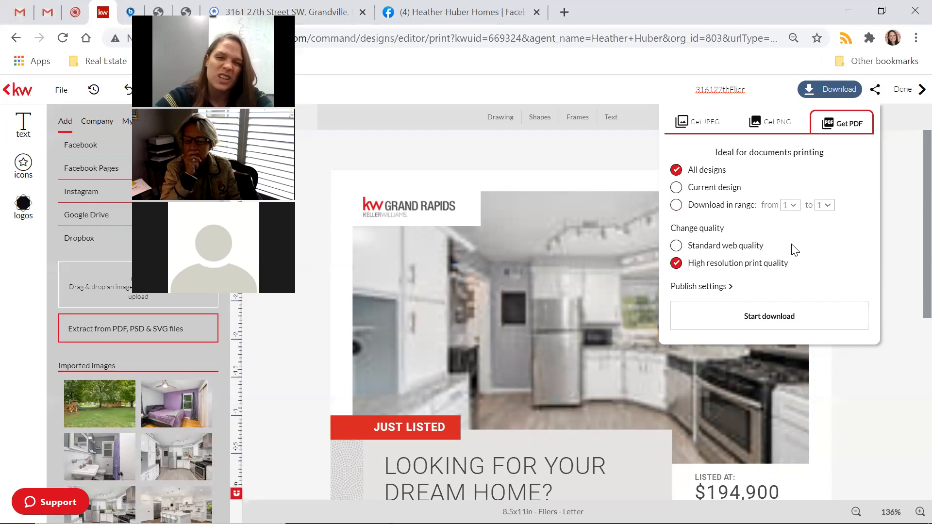
click(718, 288)
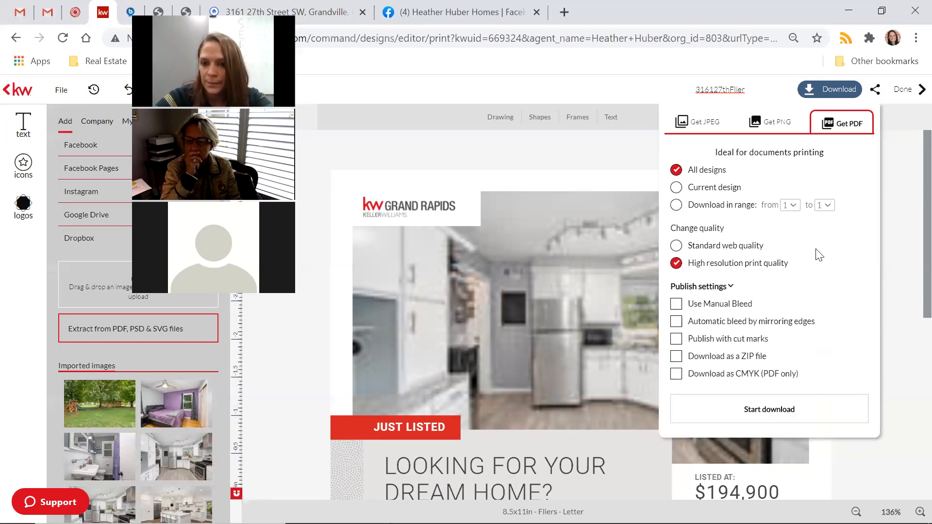
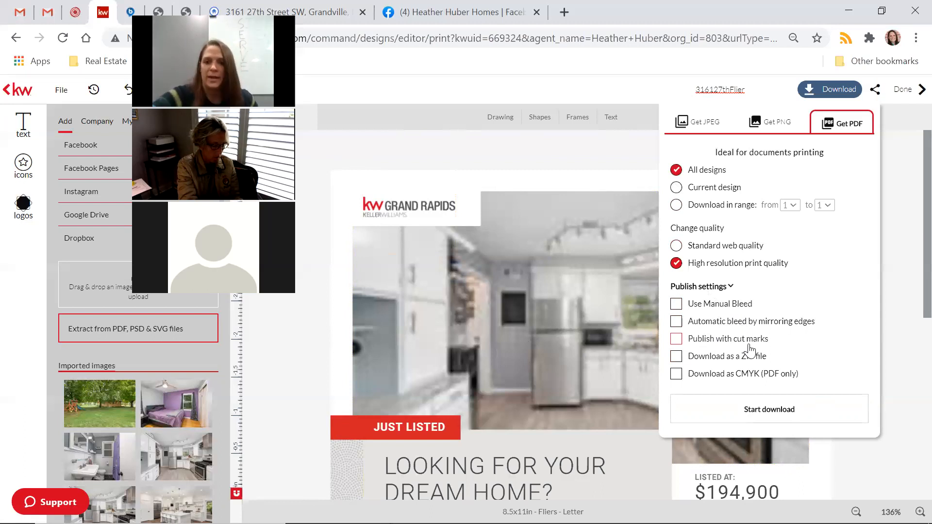
Leave cut marks off and start downloading all designs as a high-resolution print PDF.
click(677, 343)
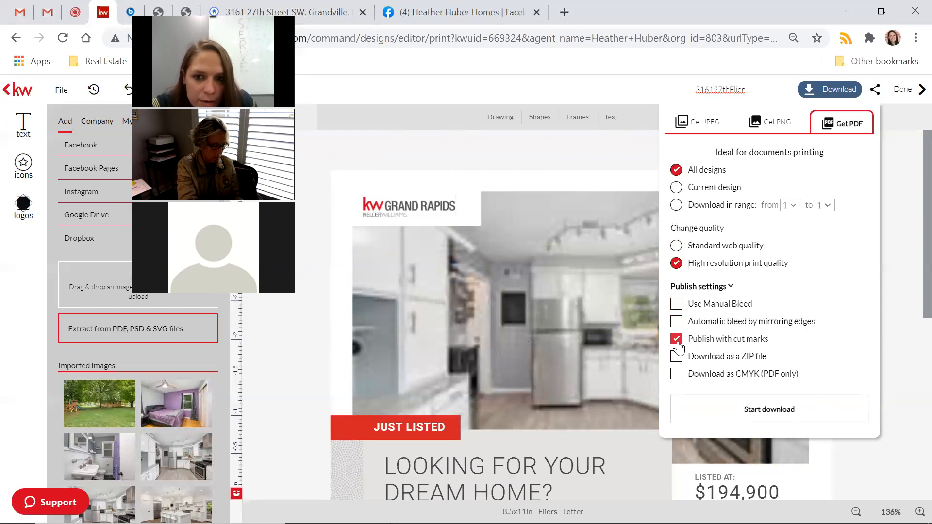
click(677, 343)
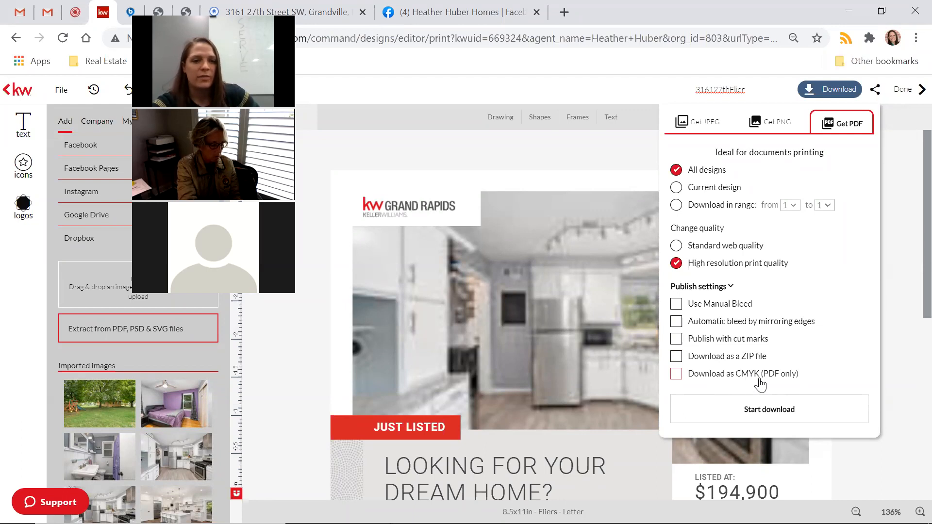
click(732, 292)
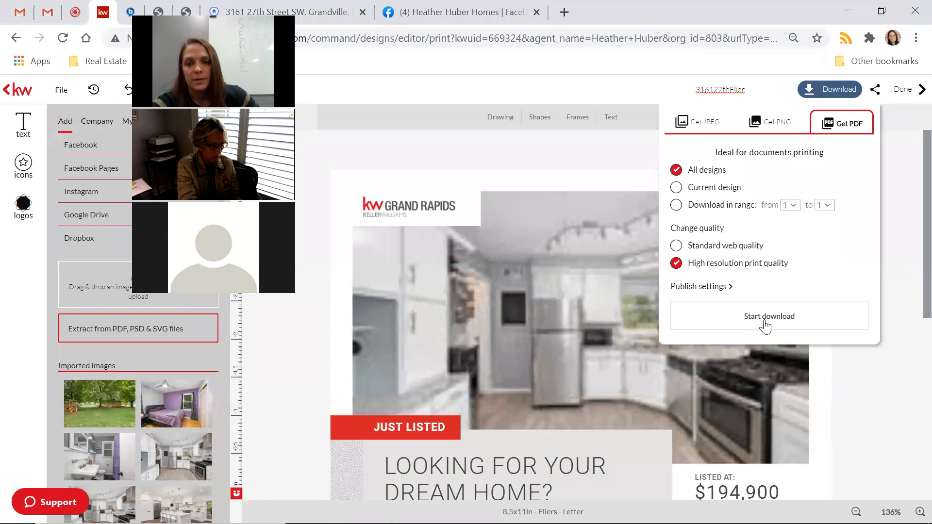
click(766, 325)
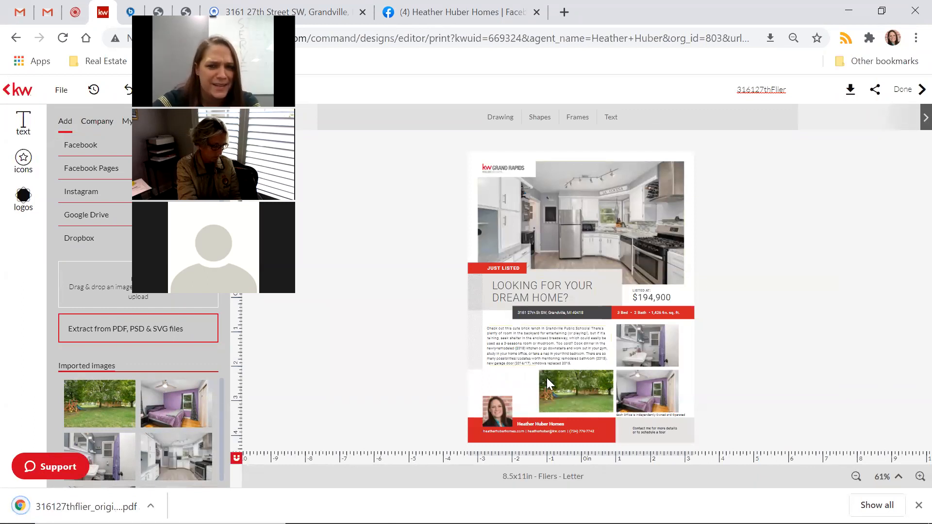
Zoom in twice to inspect the flier, then open the downloaded 316127thflier_original.pdf.
click(919, 477)
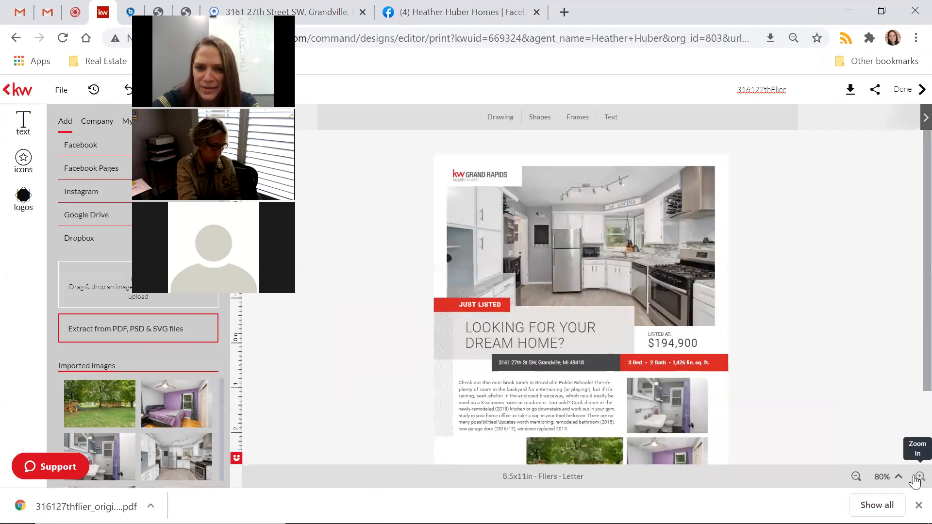
click(919, 476)
scroll(853, 349, down, 5)
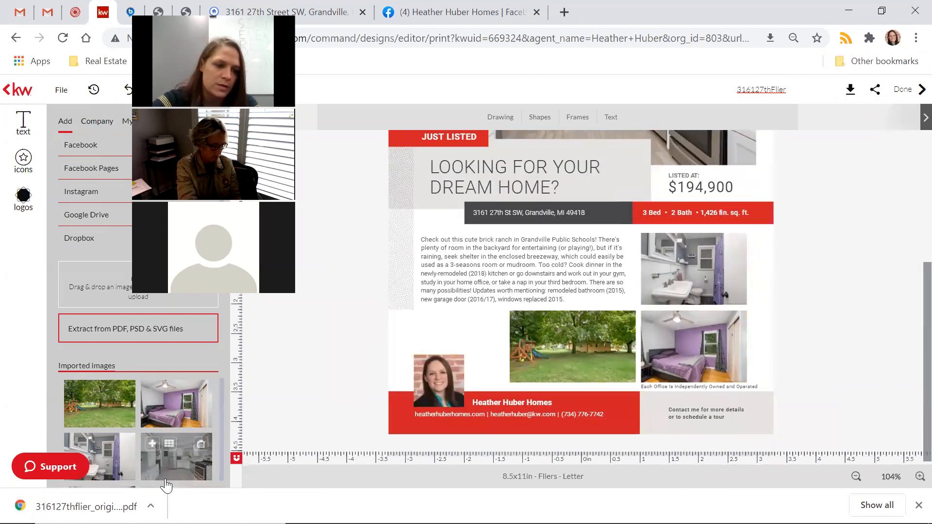
click(85, 506)
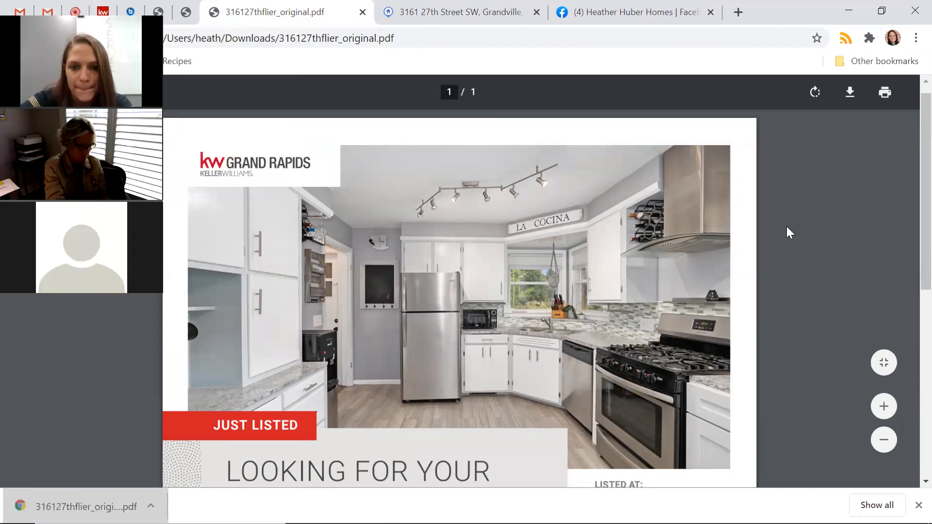
Scroll through the one-page 316127thflier_original.pdf, then close its tab.
scroll(787, 226, down, 4)
scroll(787, 226, down, 4)
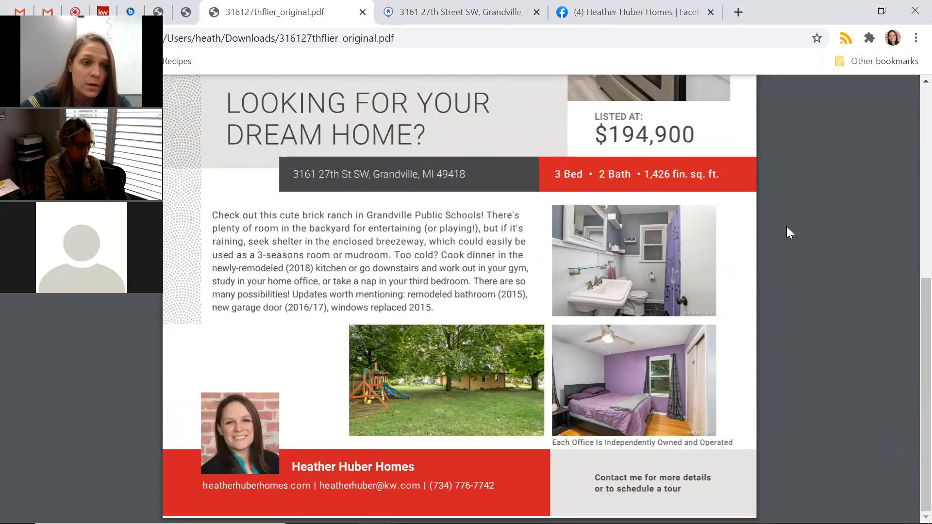
scroll(787, 226, up, 8)
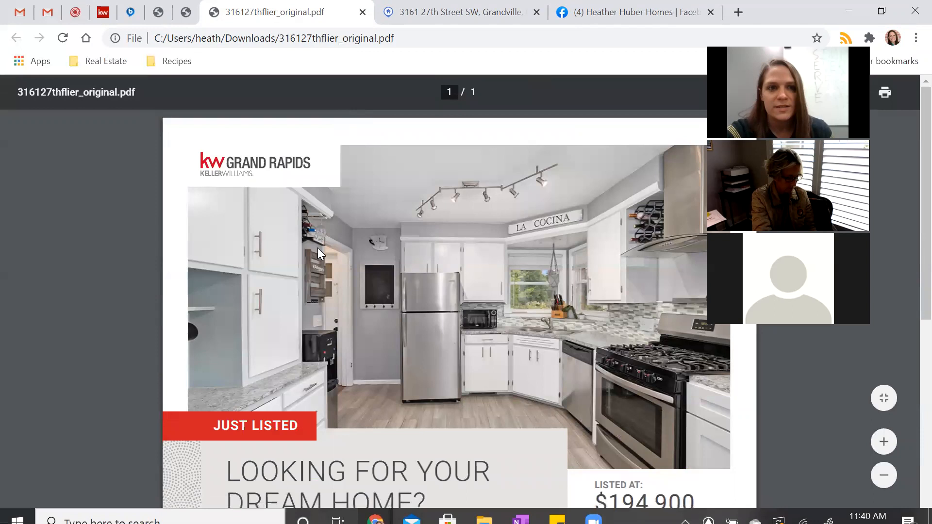
scroll(252, 226, down, 8)
scroll(251, 225, up, 8)
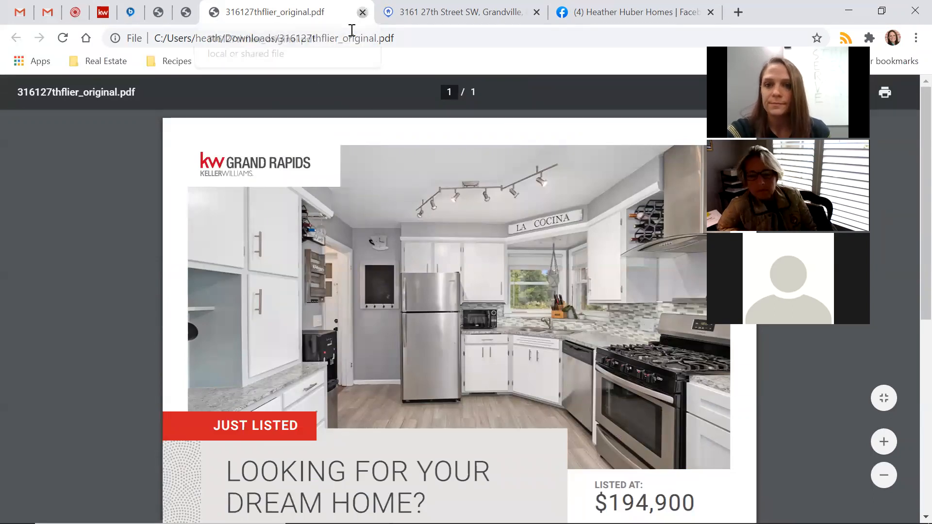
click(362, 12)
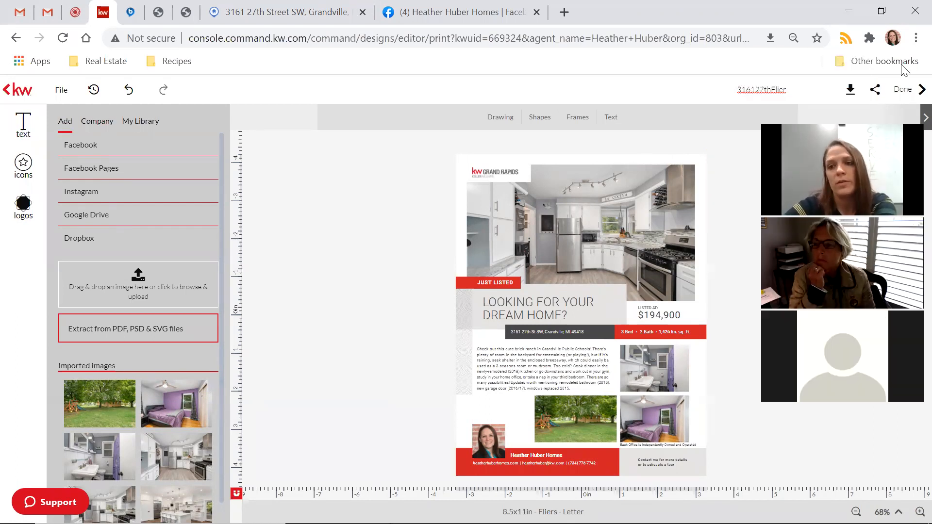
Exit the flier editor with Done and bring up the Create Design dialog.
click(902, 89)
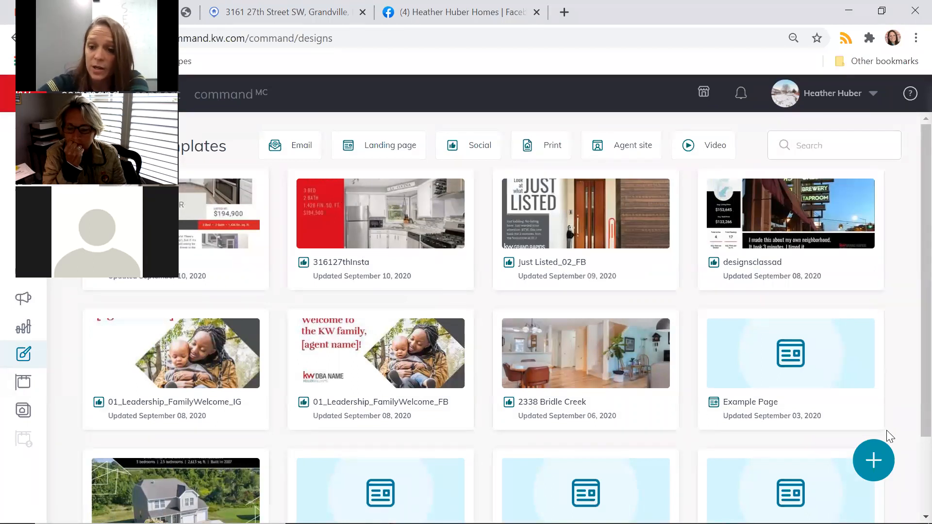
click(877, 466)
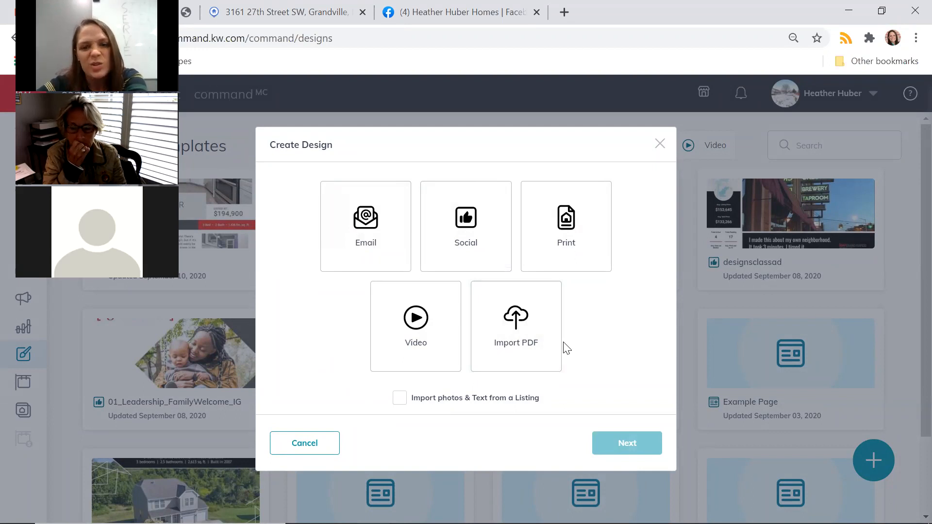
Choose Video as the design type, search 'cre' and select Creston, Grand Rapids, MI.
click(409, 335)
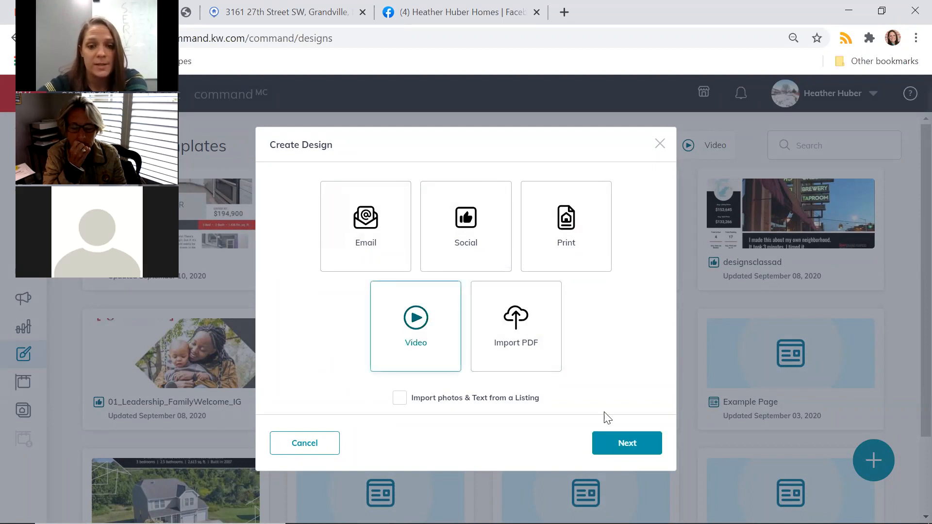
click(638, 448)
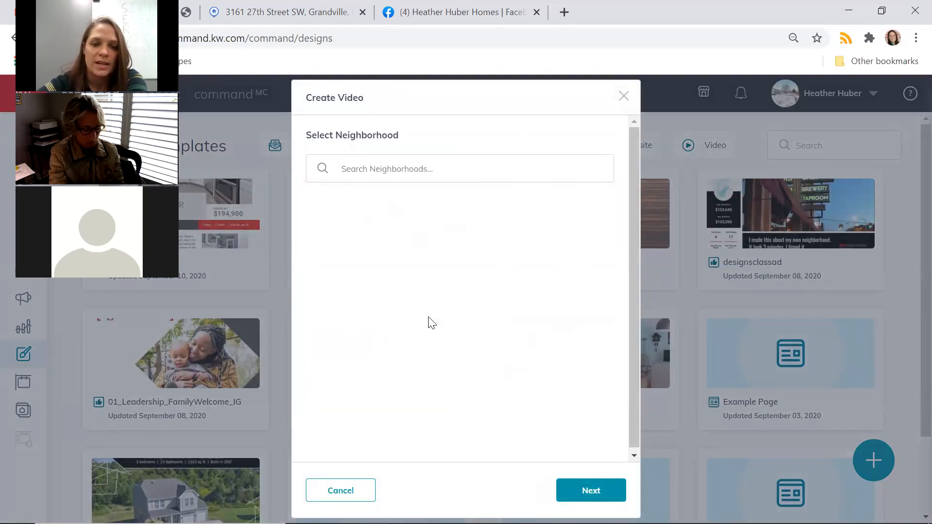
click(392, 170)
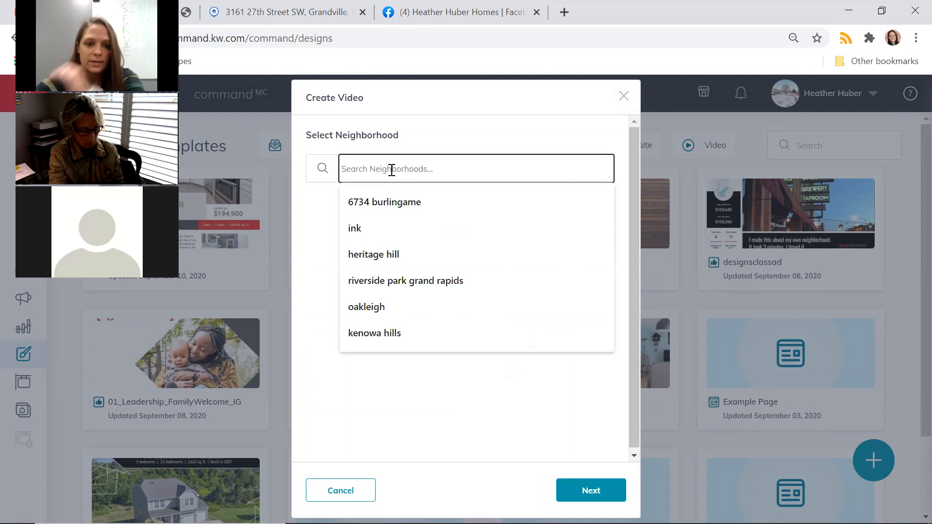
text(creston)
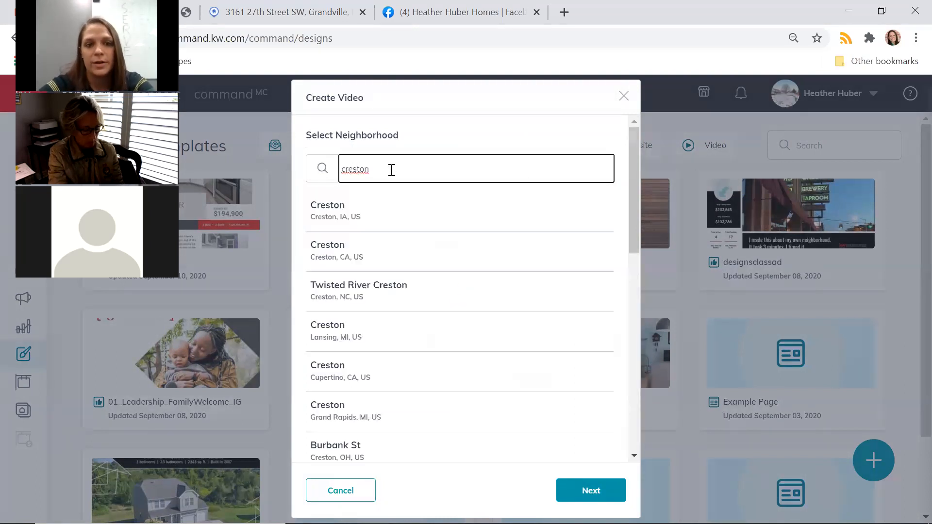
scroll(434, 291, down, 3)
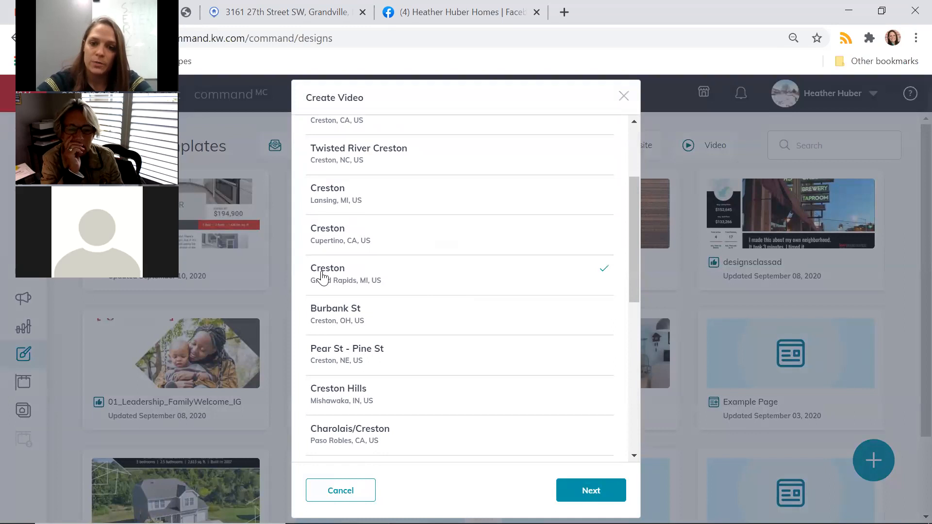
click(579, 487)
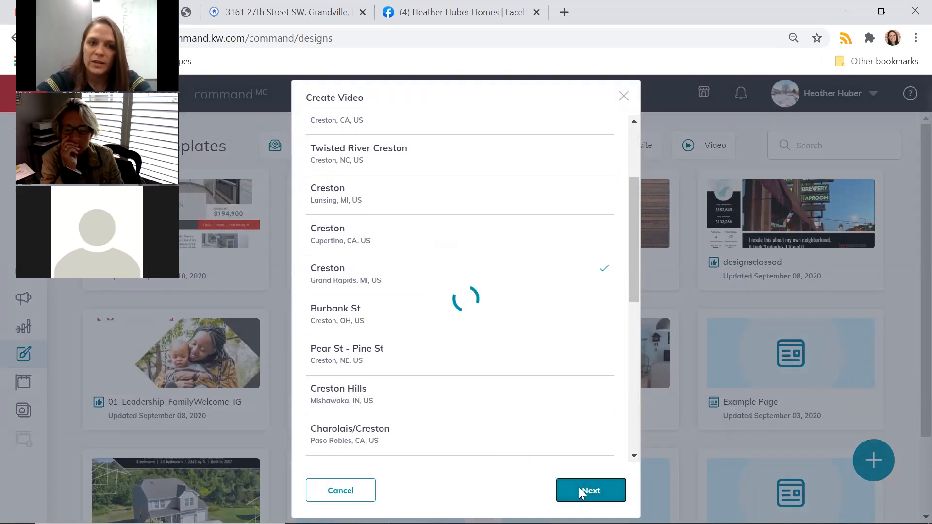
scroll(475, 214, up, 3)
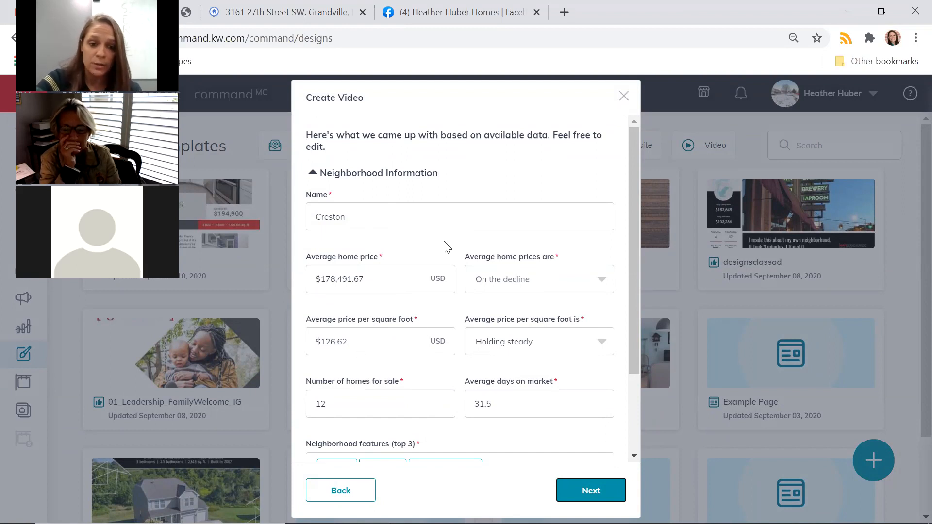
Review Creston's neighborhood features, agent and brokerage details, then generate the video.
scroll(447, 247, down, 3)
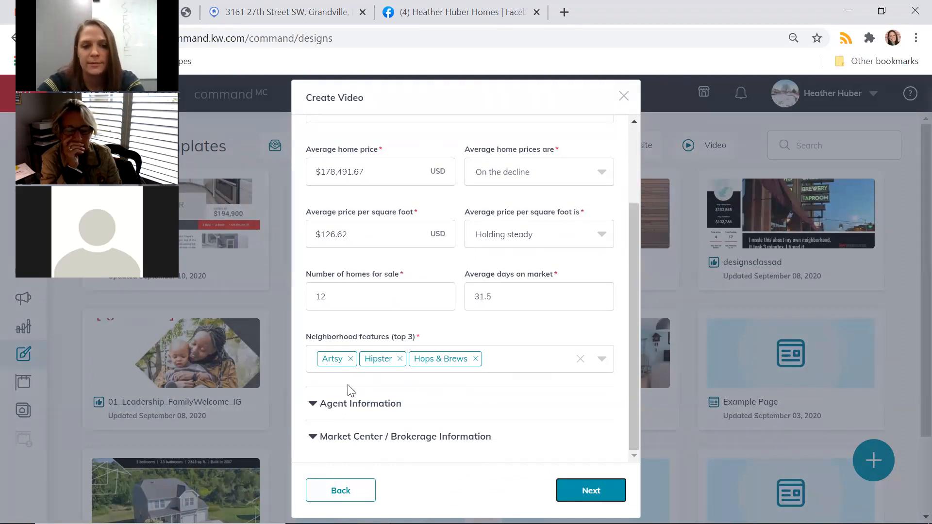
click(547, 372)
scroll(451, 213, down, 8)
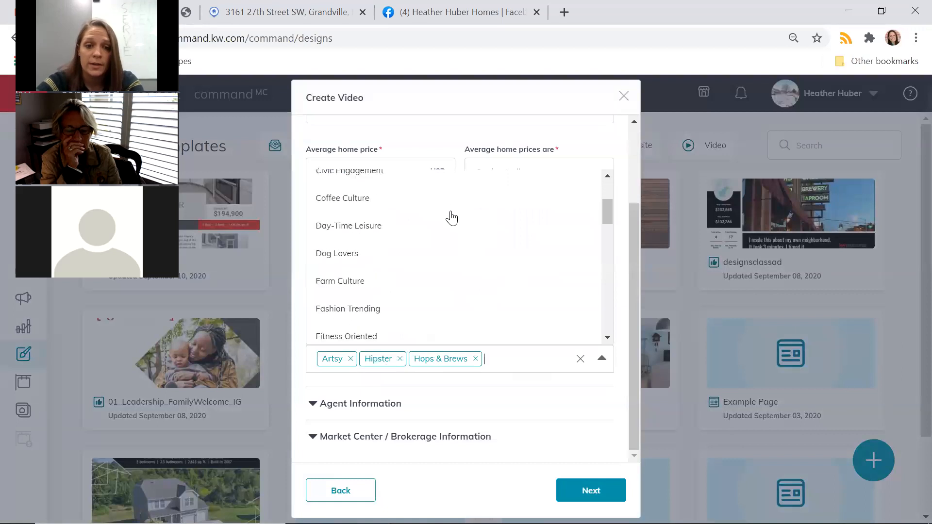
scroll(450, 217, down, 5)
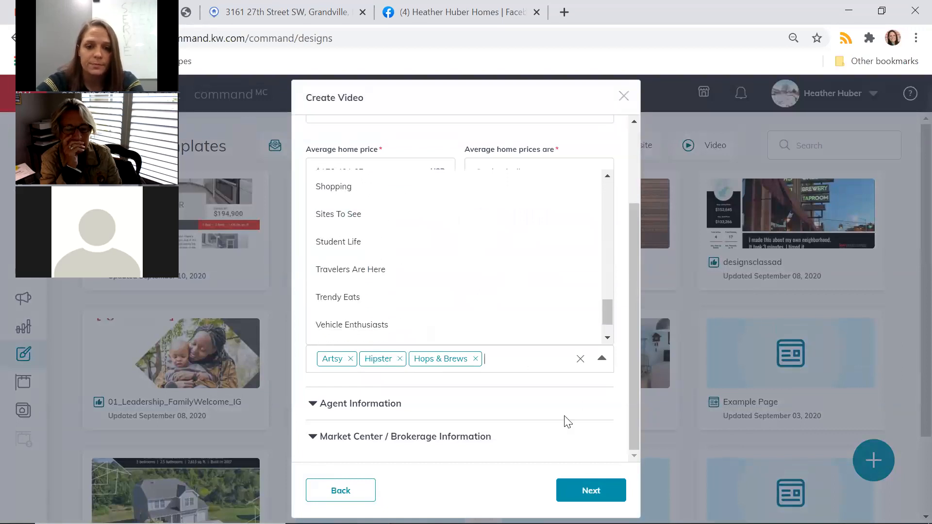
click(586, 390)
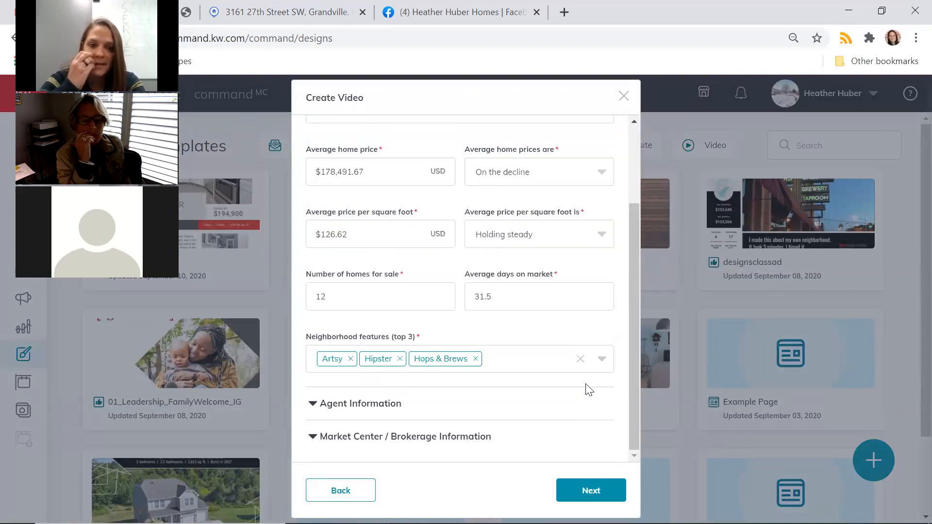
click(334, 404)
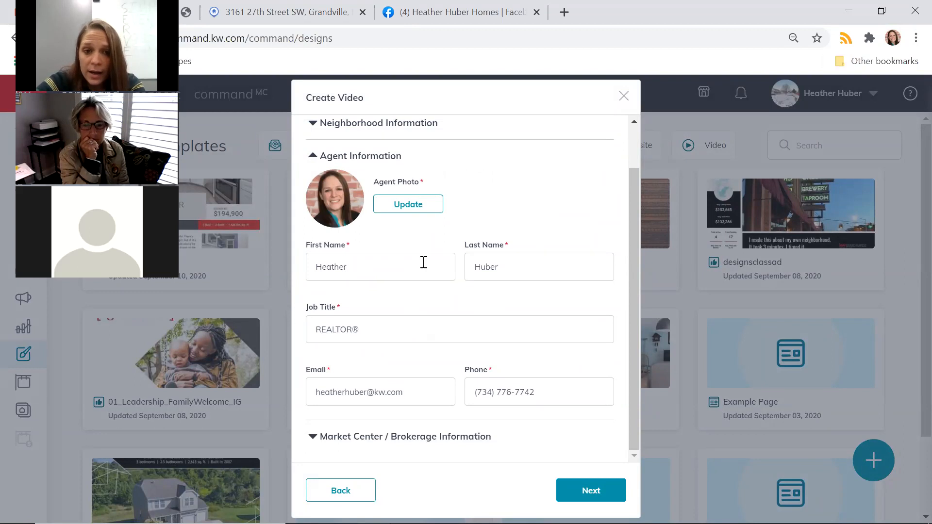
click(314, 437)
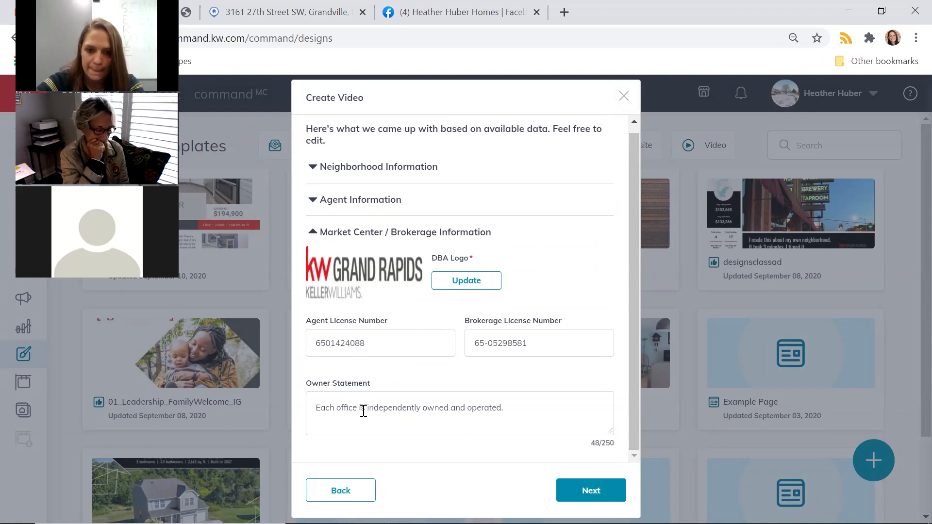
click(595, 491)
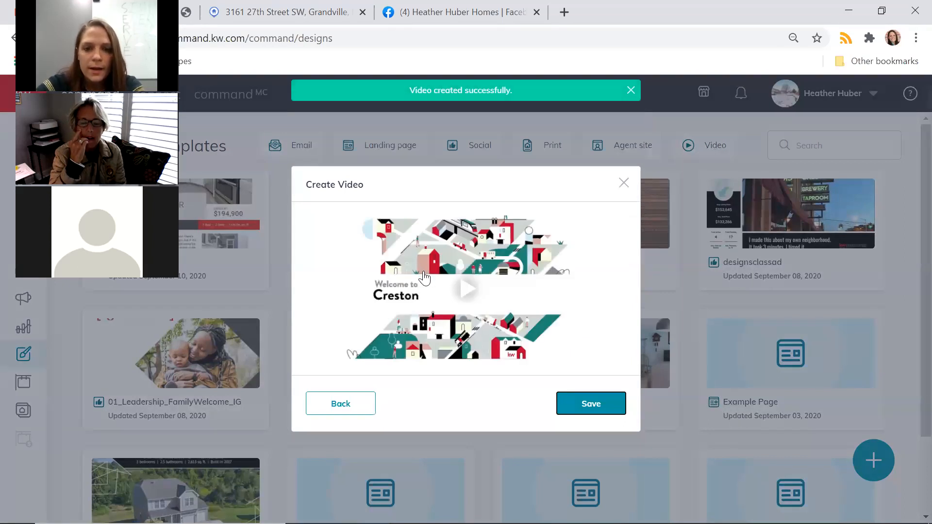
Play the Creston video preview, scrub back to 0:33 to rewatch, then close it.
click(467, 293)
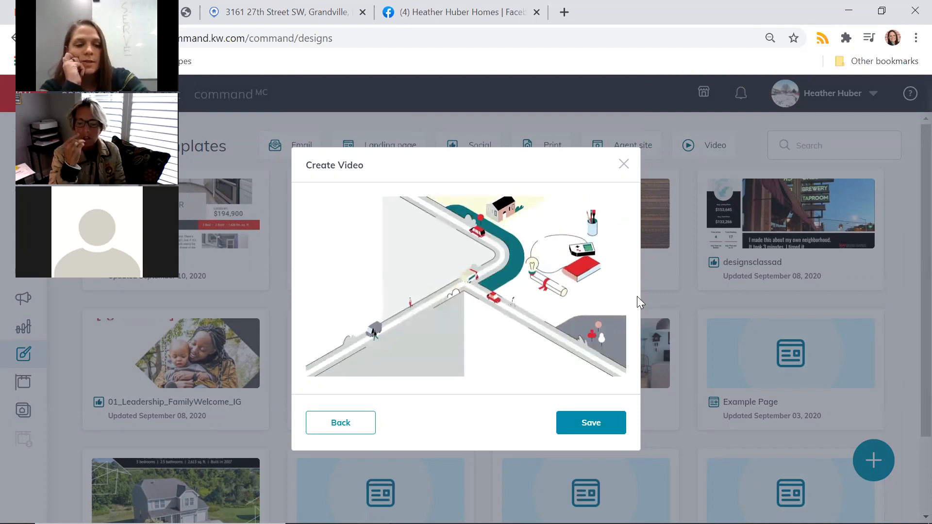
key(XF86AudioLowerVolume)
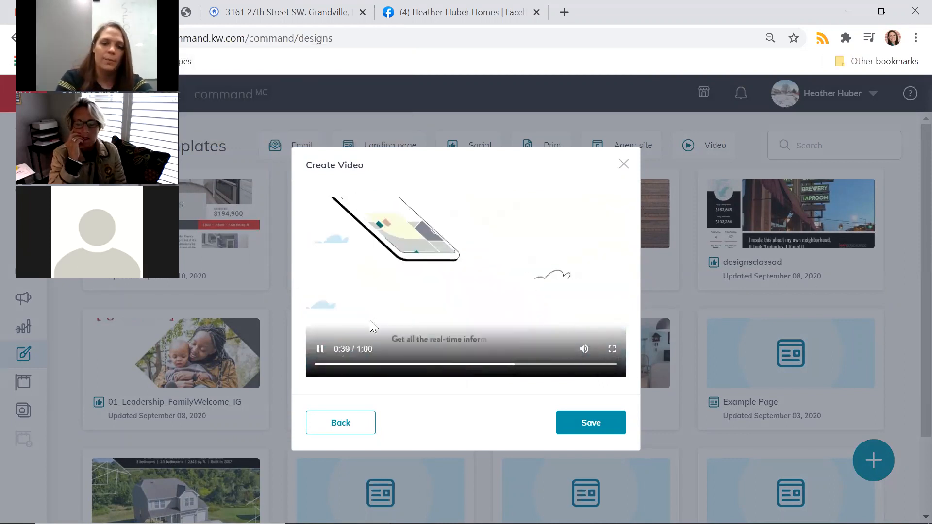
click(319, 349)
drag(518, 366, 507, 366)
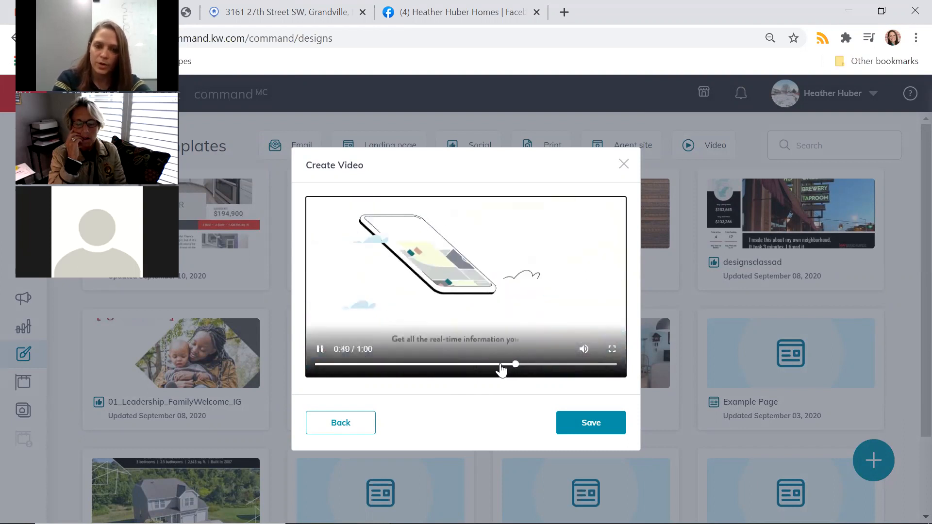
click(485, 366)
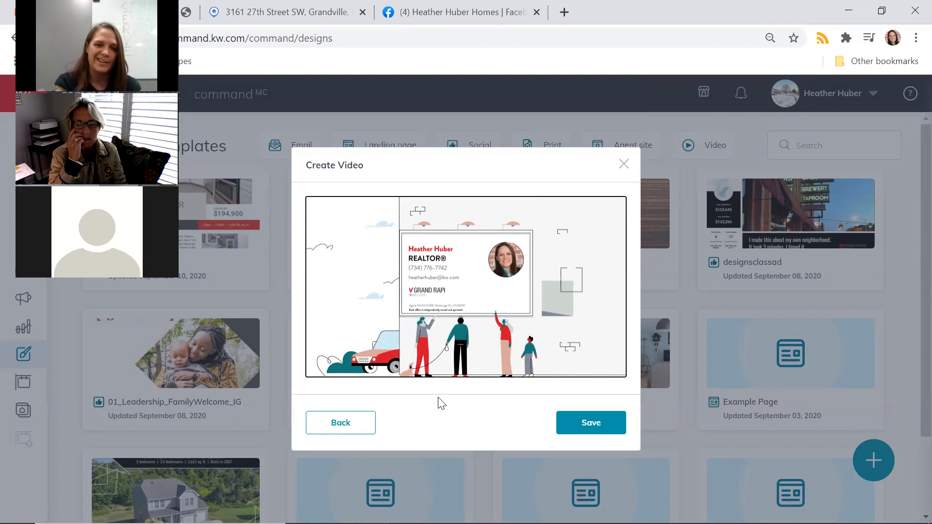
mouse_move(454, 324)
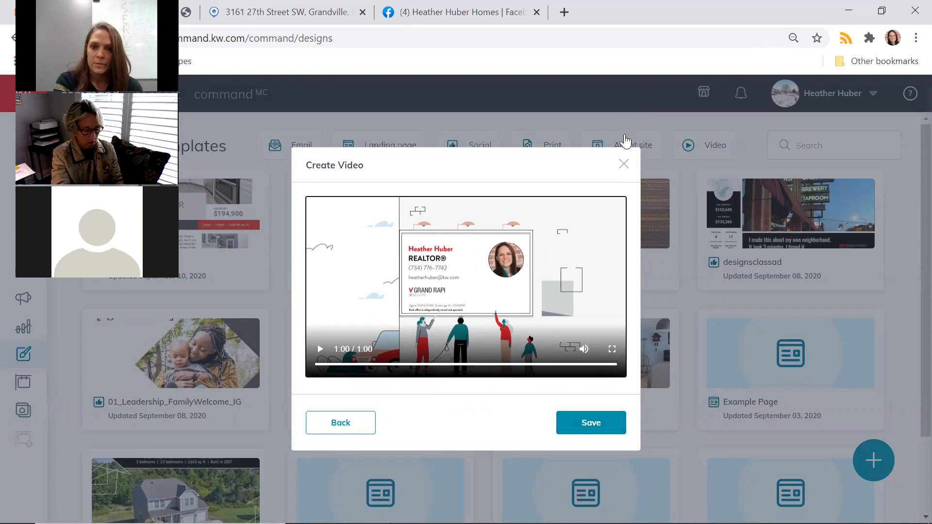
click(624, 164)
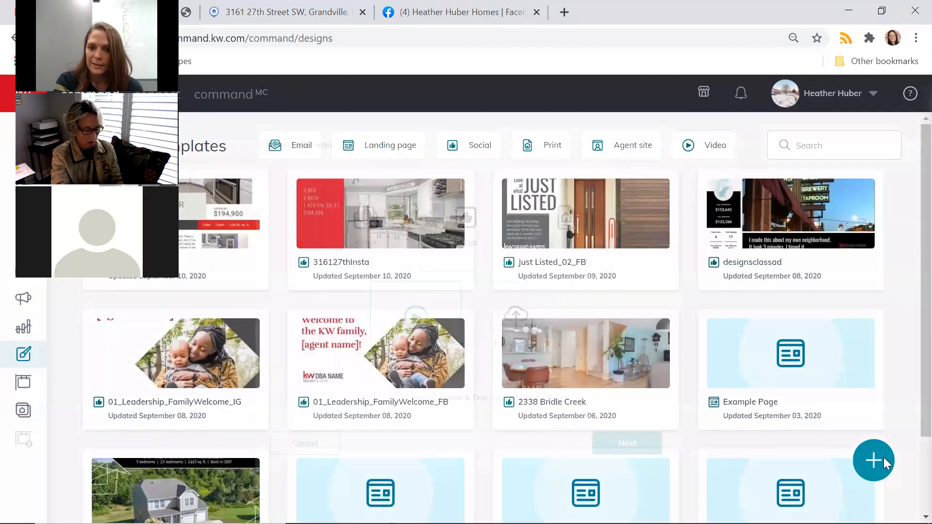
click(883, 459)
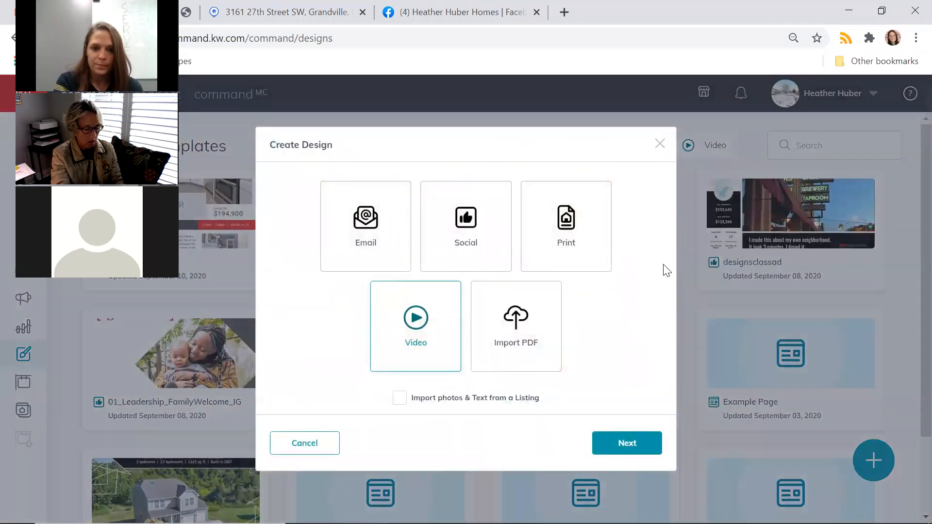
click(342, 240)
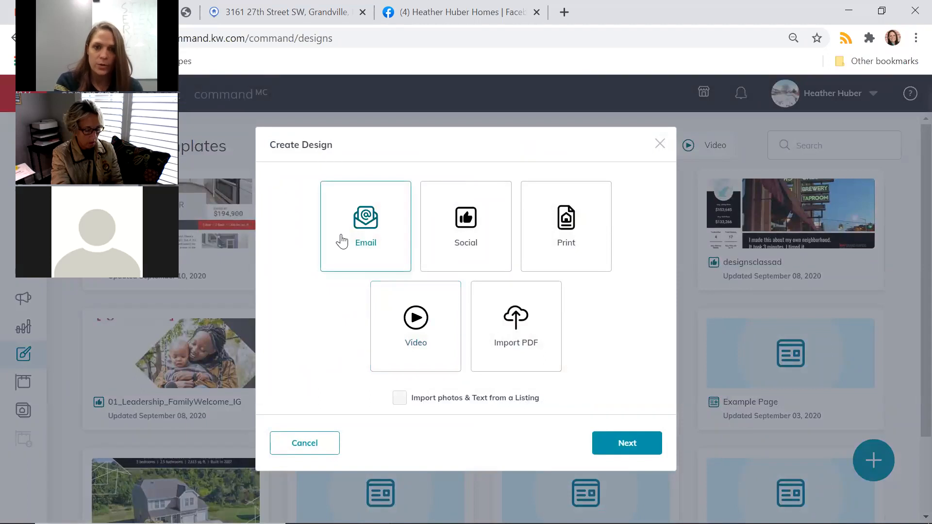
click(571, 270)
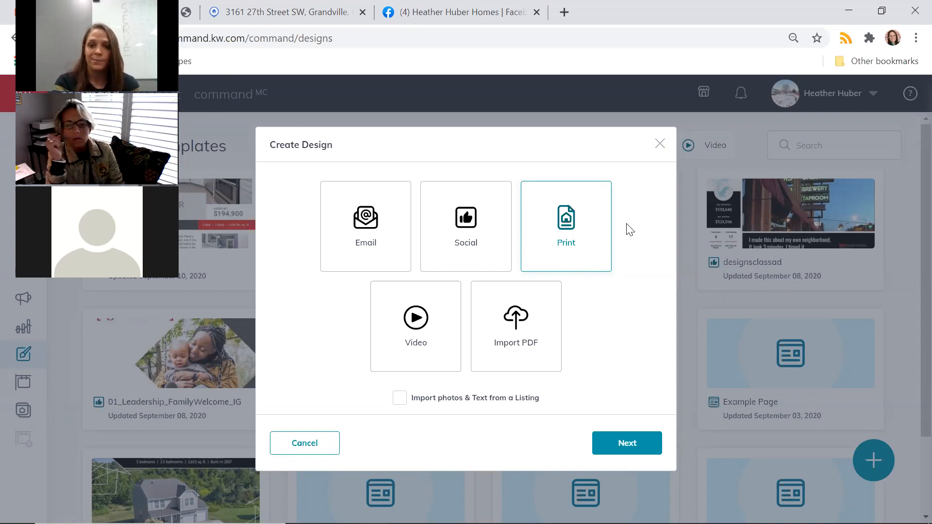
click(660, 144)
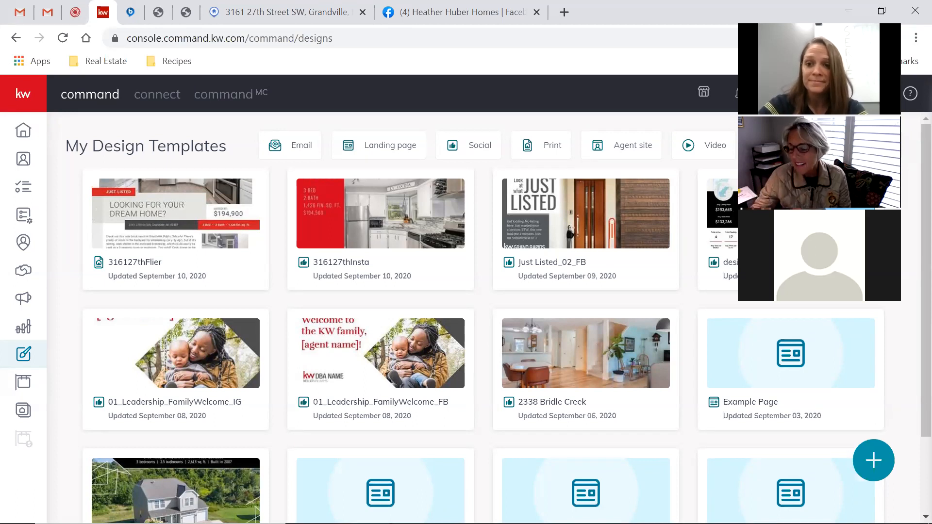
mouse_move(732, 515)
key(XF86AudioRaiseVolume)
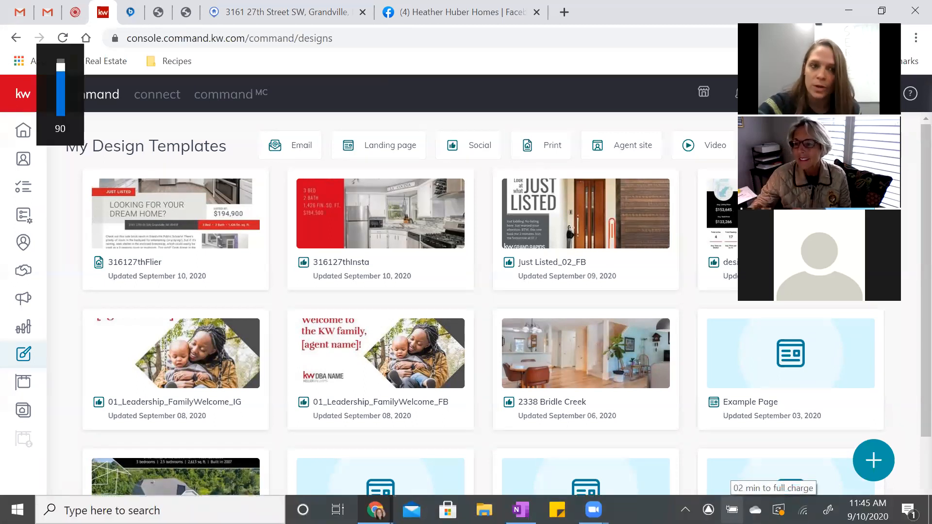